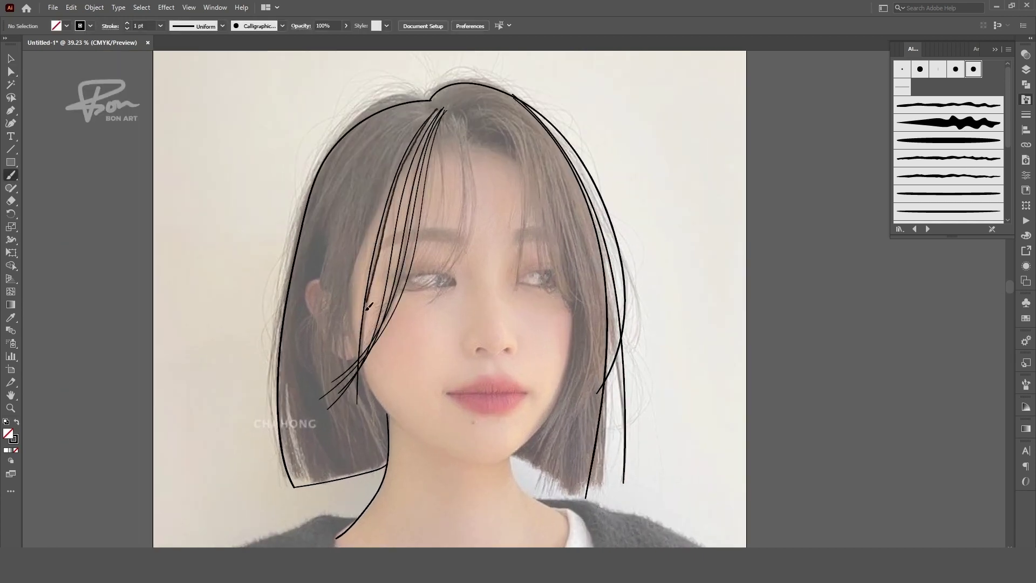
Brush five strands from the crown down the left bangs, one reaching toward the left eye
left_click_drag(440, 108, 362, 440)
left_click_drag(410, 118, 322, 339)
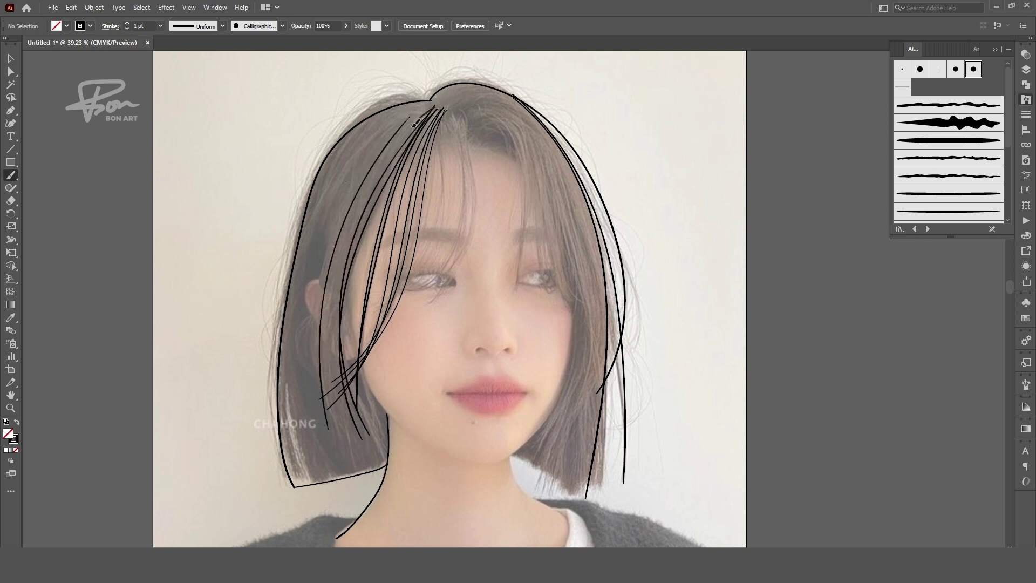
left_click_drag(415, 123, 341, 445)
mouse_move(431, 107)
left_mouse_down()
mouse_move(347, 455)
mouse_move(346, 298)
left_mouse_up()
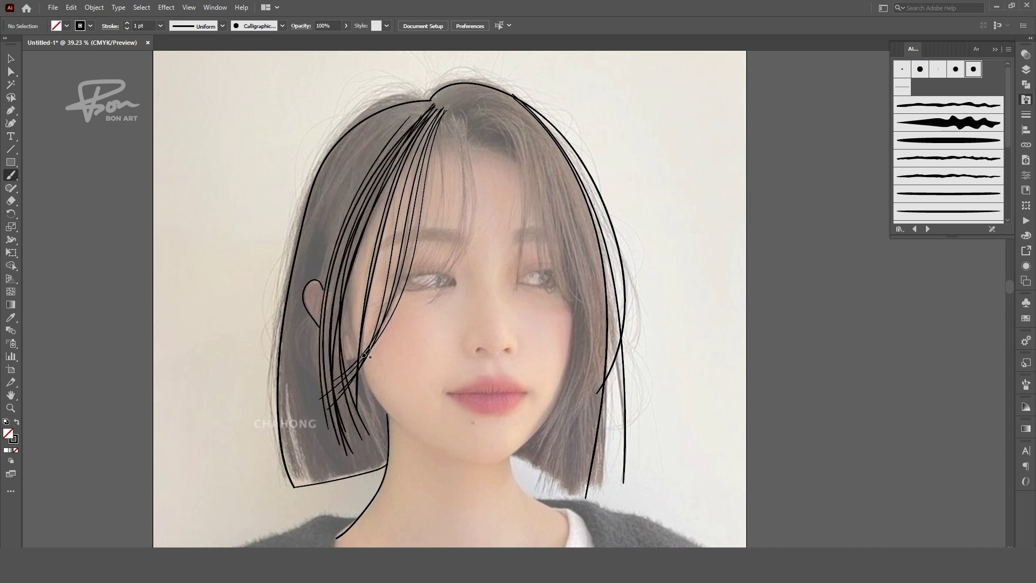
left_click_drag(444, 110, 426, 301)
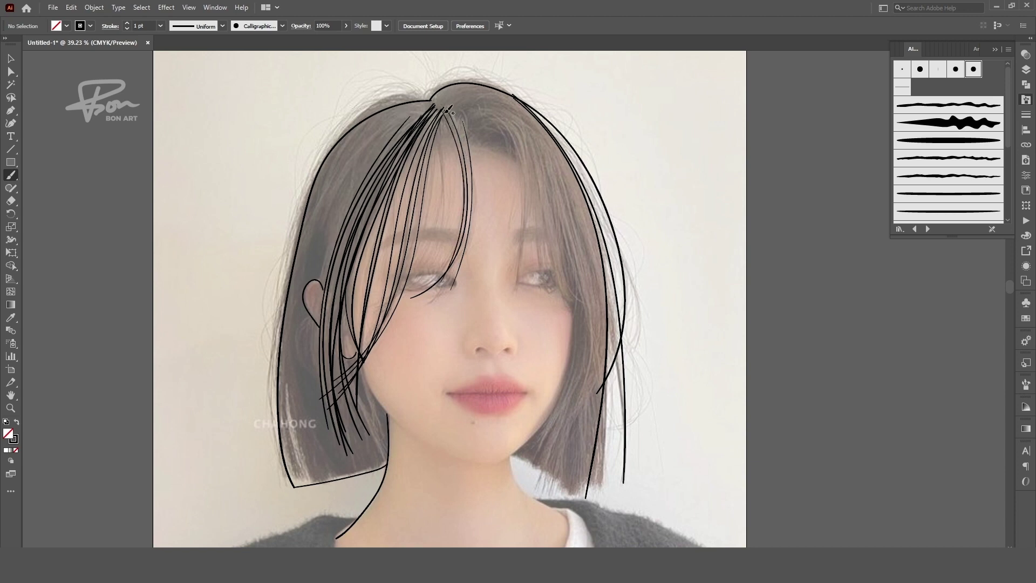
scroll(444, 155, "down", 1)
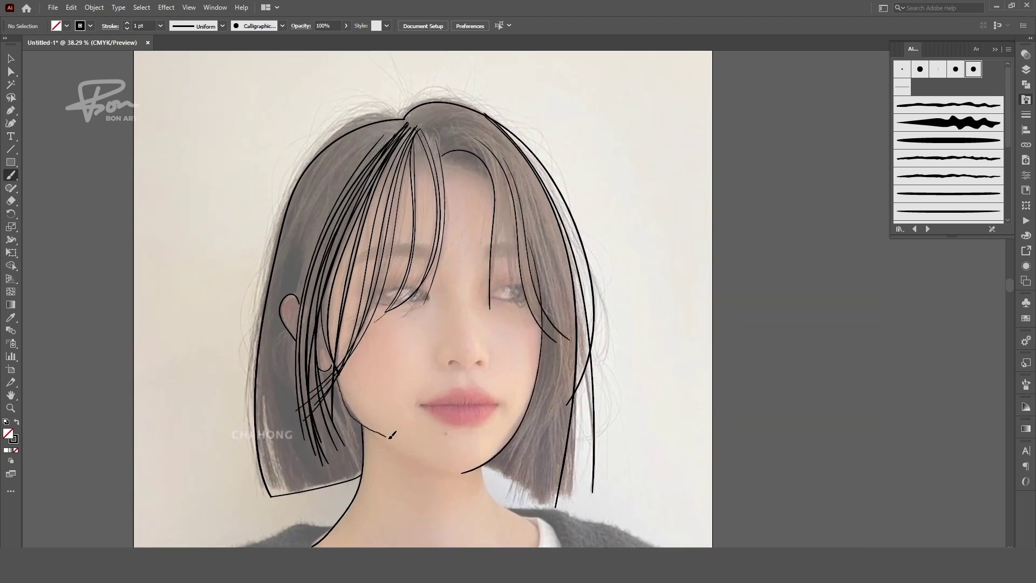
Select the chin anchor with Direct Selection to reshape the jawline
scroll(491, 467, "up", 3)
key("a")
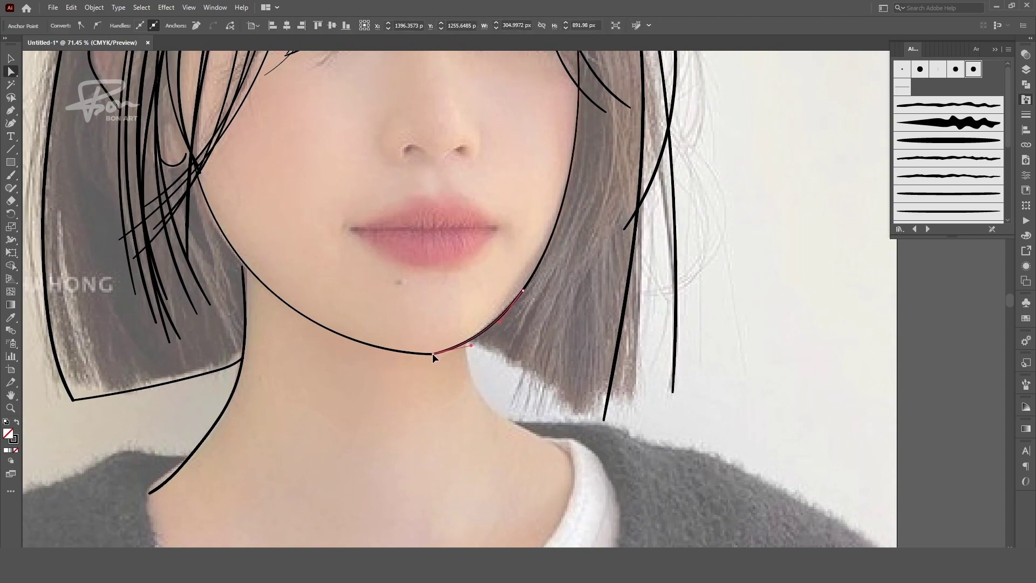
left_click(426, 354)
scroll(522, 286, "down", 3)
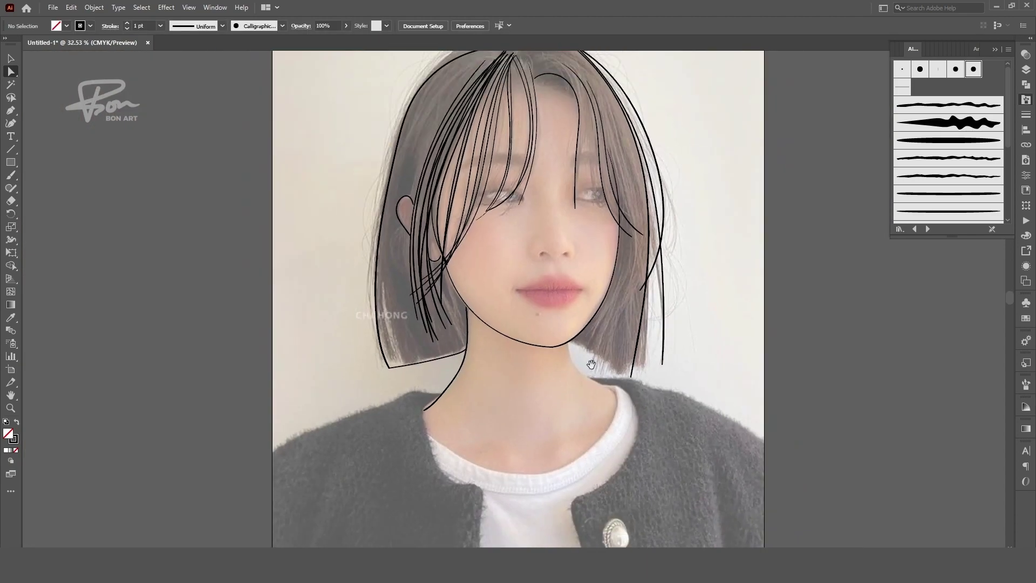
Paint two hair strands down the right bangs with the Paintbrush
key("b")
scroll(645, 359, "down", 1)
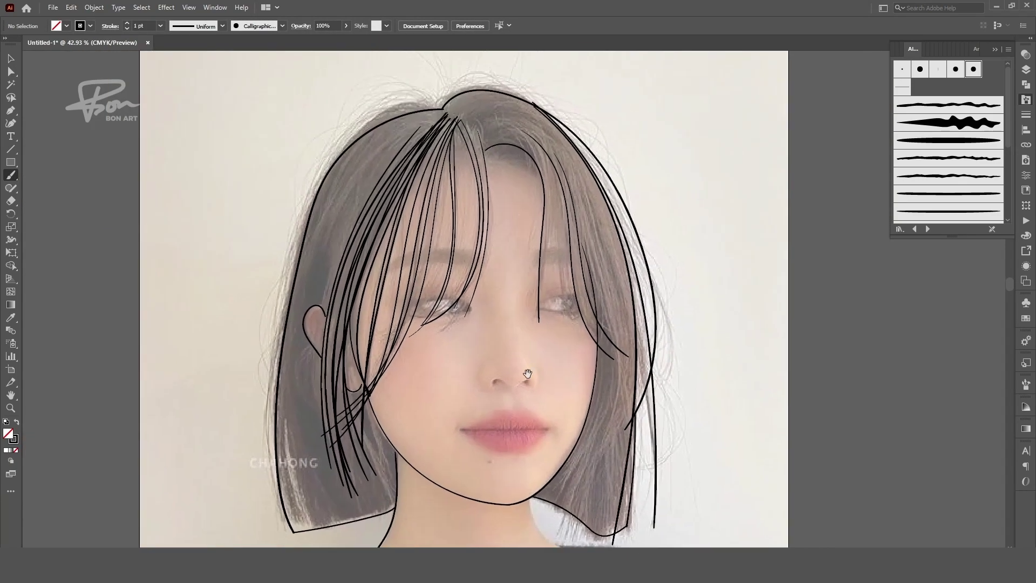
scroll(552, 258, "up", 2)
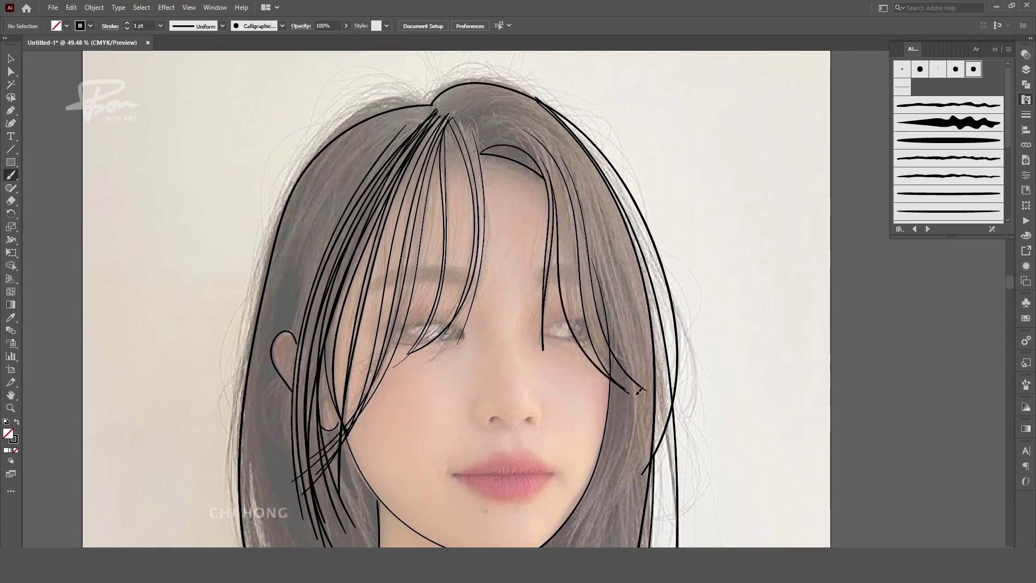
left_click_drag(550, 177, 600, 350)
left_click_drag(537, 146, 627, 389)
scroll(579, 203, "down", 1)
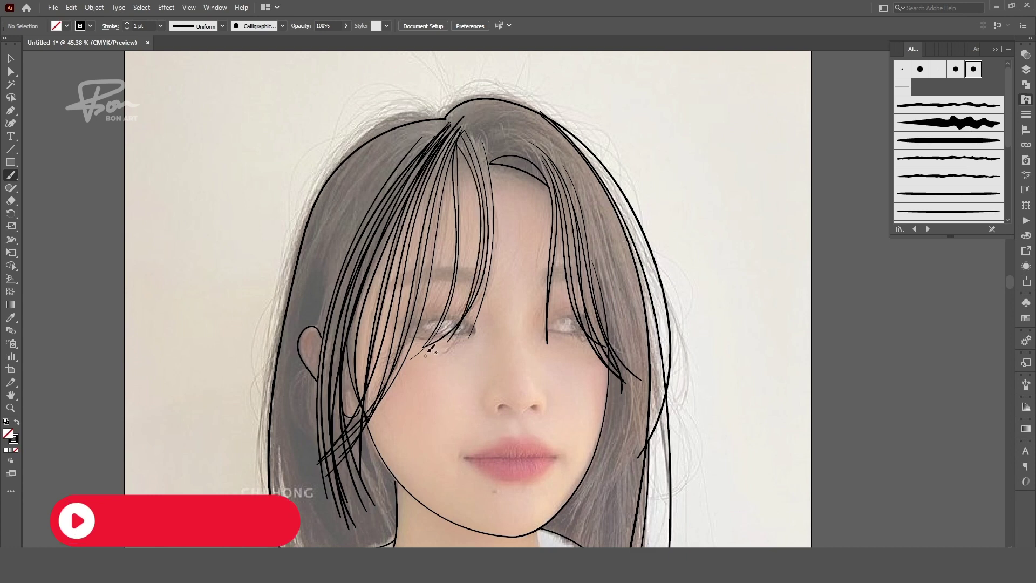
scroll(511, 340, "down", 3)
left_click_drag(511, 340, 441, 205)
scroll(441, 206, "up", 1)
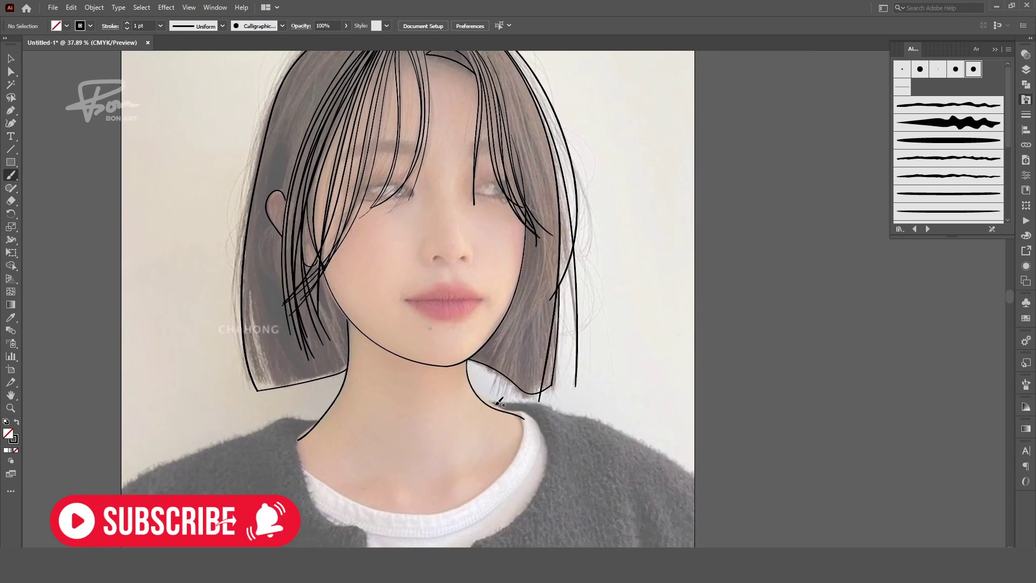
Outline the collar, T-shirt band, both shoulder lines and both collar edges
mouse_move(305, 468)
left_mouse_down()
mouse_move(373, 546)
mouse_move(464, 505)
mouse_move(525, 418)
left_mouse_up()
mouse_move(321, 419)
left_mouse_down()
mouse_move(165, 460)
mouse_move(122, 488)
left_mouse_up()
left_click_drag(121, 489, 50, 402)
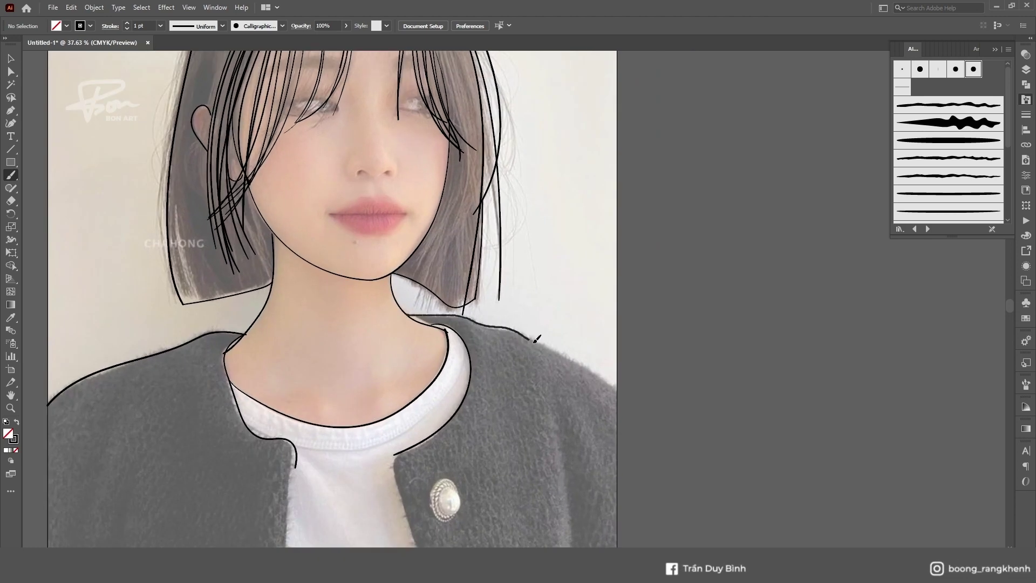
left_click_drag(411, 315, 613, 386)
left_click_drag(456, 455, 501, 385)
left_click_drag(334, 398, 334, 480)
left_click_drag(433, 385, 456, 480)
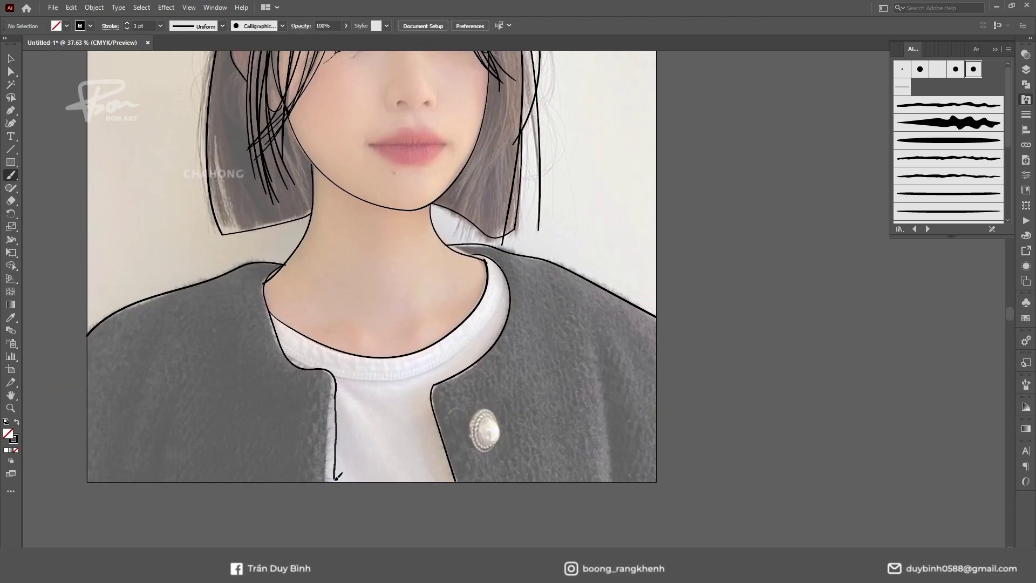
left_click_drag(336, 379, 502, 267)
scroll(502, 267, "down", 2)
scroll(410, 307, "up", 5)
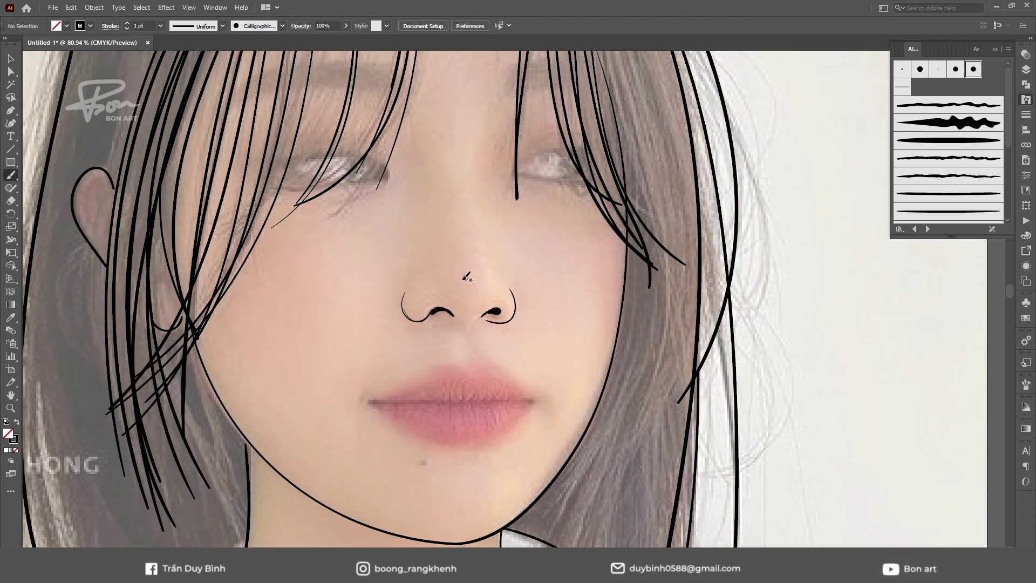
Draw the left and right nostril curves
left_click_drag(405, 303, 403, 296)
scroll(405, 303, "up", 1)
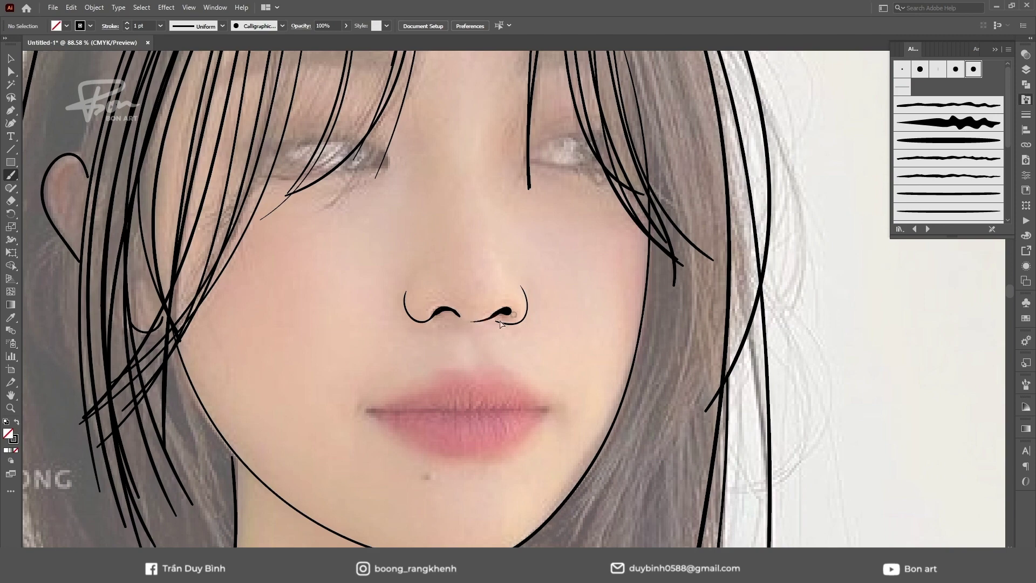
left_click_drag(501, 324, 502, 323)
scroll(500, 324, "down", 2)
scroll(501, 324, "down", 2)
scroll(485, 270, "up", 3)
Adjust anchors on the left and right neck lines with Direct Selection, then deselect
key("a")
left_click(388, 310)
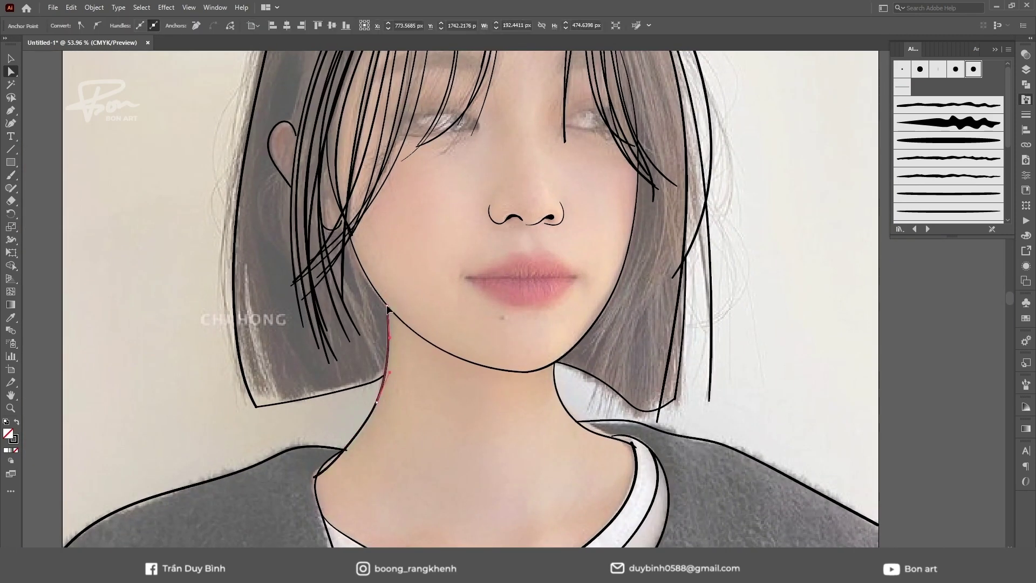
scroll(486, 324, "up", 1)
scroll(591, 453, "up", 1)
left_click(591, 452)
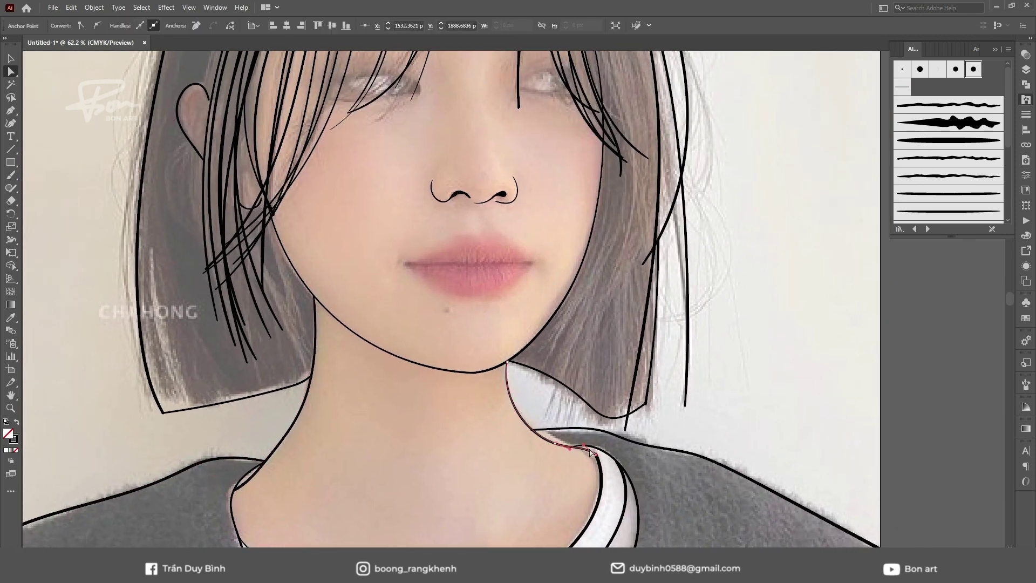
key("ctrl+shift+a")
scroll(591, 452, "down", 2)
scroll(432, 360, "up", 3)
Brush the line between the lips
key("b")
left_click_drag(420, 362, 432, 360)
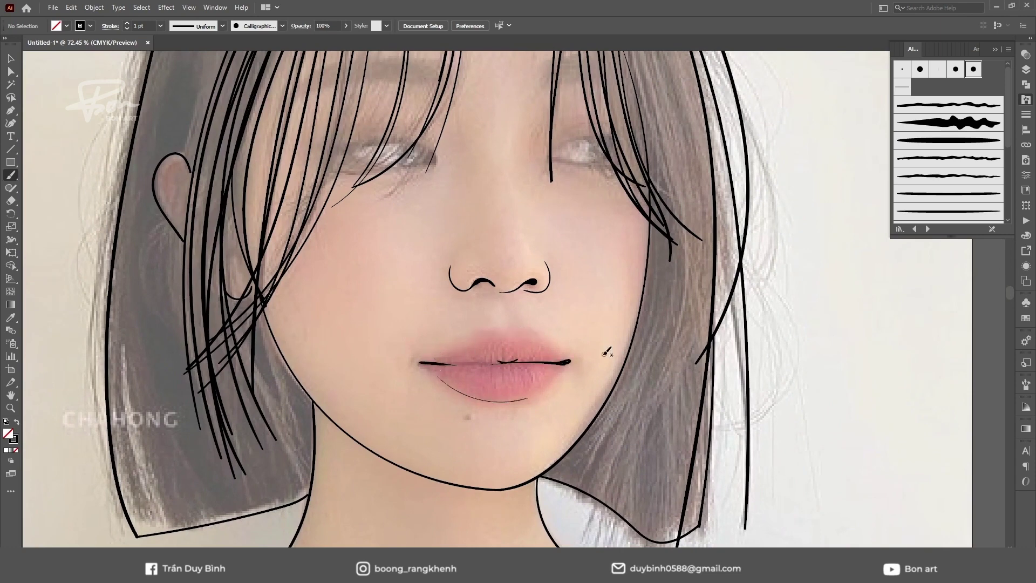
scroll(606, 387, "down", 1)
scroll(554, 216, "up", 3)
Pencil the left eyebrow as a solid black shape and draw the right eyebrow
key("n")
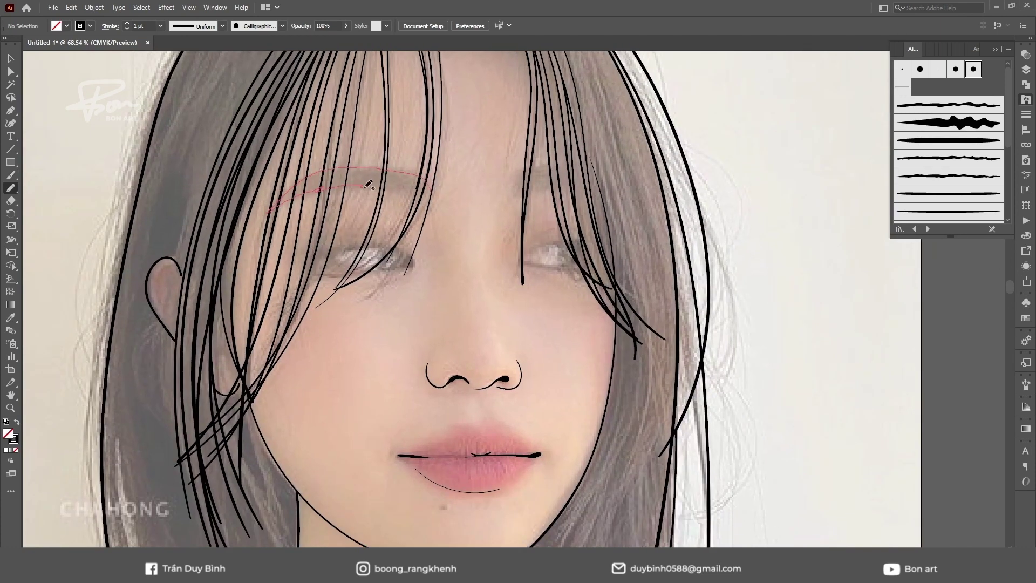
left_click_drag(369, 185, 424, 187)
key("shift+x")
key("ctrl+shift+a")
left_click_drag(610, 176, 570, 184)
Make the right eyebrow solid black and pencil a zigzag of filled strands over the bangs
key("shift+x")
key("ctrl+shift+a")
scroll(356, 332, "down", 3)
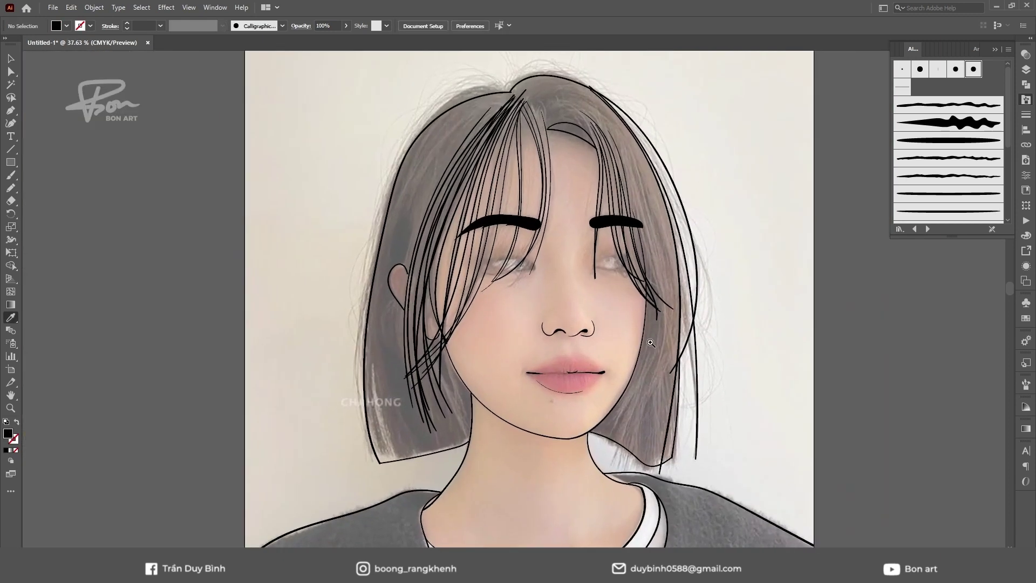
scroll(356, 332, "up", 2)
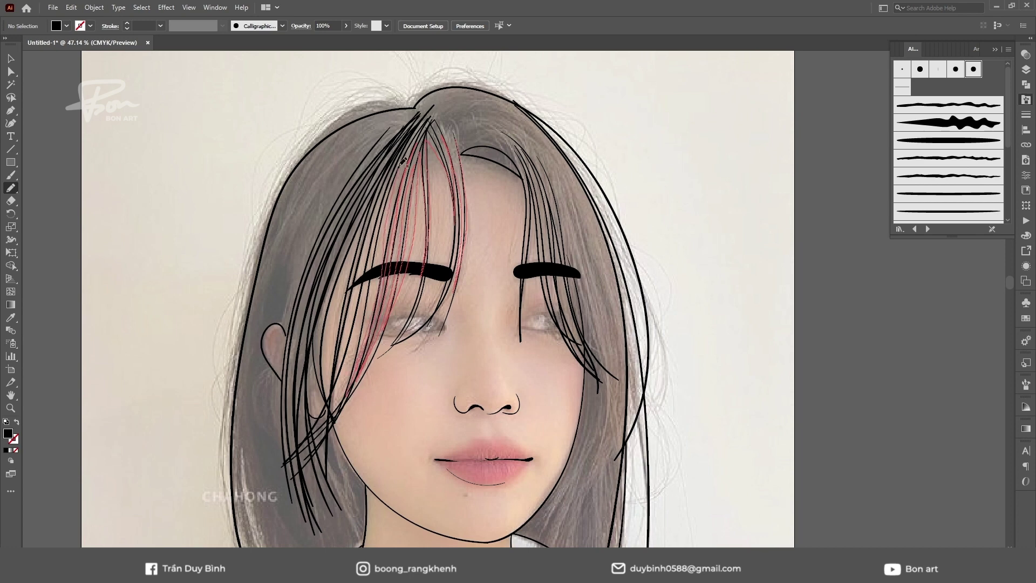
left_click_drag(404, 161, 404, 163)
key("ctrl+shift+a")
scroll(445, 202, "down", 2)
scroll(445, 203, "up", 2)
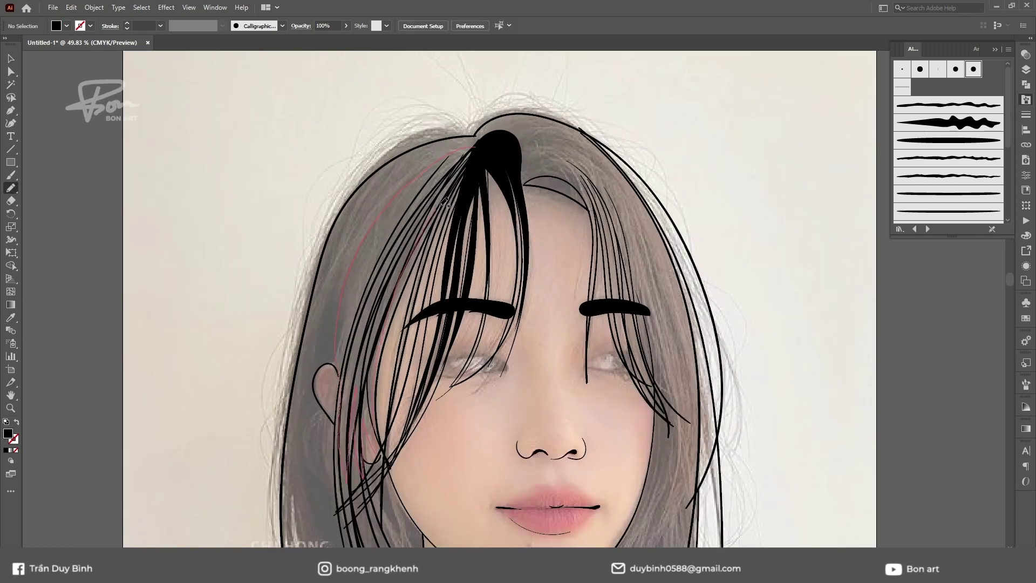
Fill the left hair and left bangs with large black pencil strands
left_click_drag(445, 202, 446, 201)
key("ctrl+shift+a")
scroll(445, 202, "down", 2)
scroll(459, 280, "up", 2)
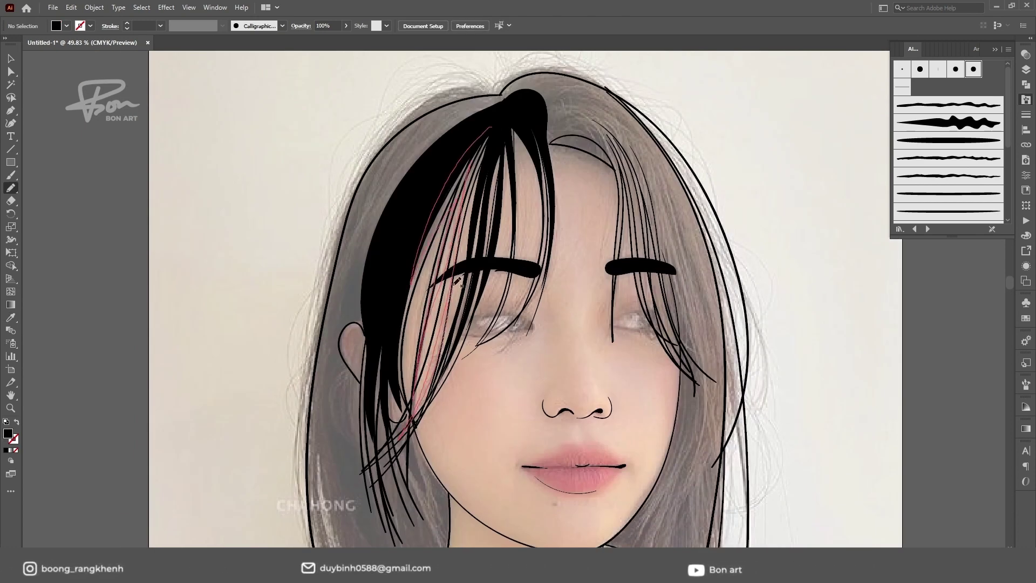
left_click_drag(457, 281, 458, 281)
key("ctrl+shift+a")
left_click_drag(452, 194, 410, 393)
key("ctrl+shift+a")
Add filled black strands near the parting, over the left hair and at the top of the head
left_click_drag(517, 224, 517, 224)
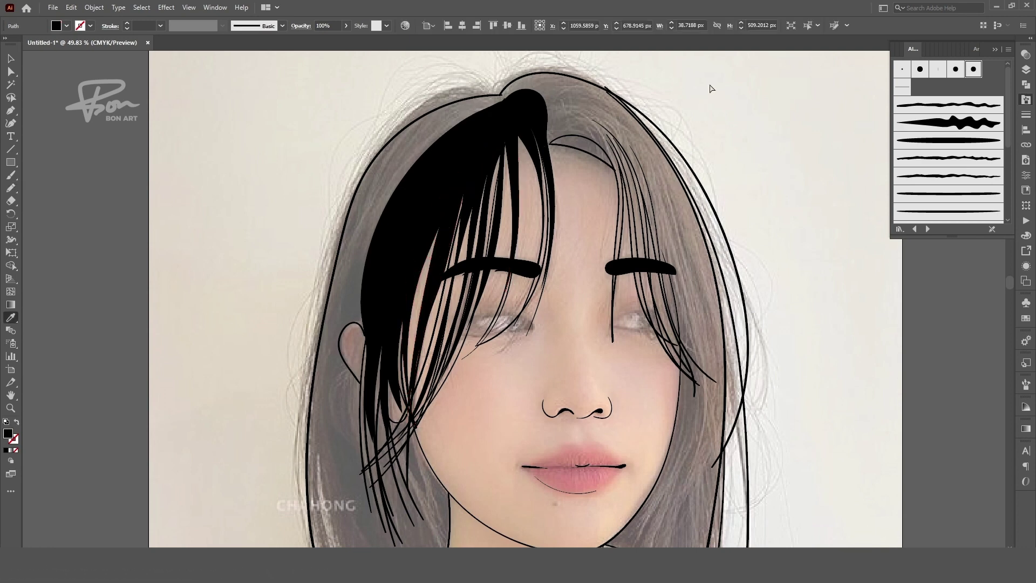
key("ctrl+shift+a")
left_click_drag(475, 181, 444, 314)
key("ctrl+shift+a")
key("ctrl+0")
scroll(466, 118, "up", 5)
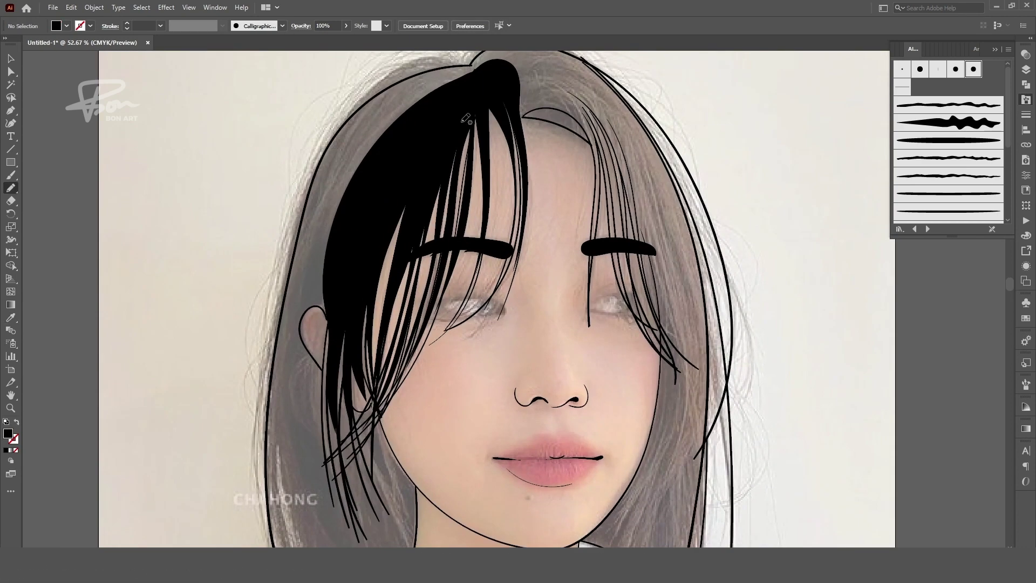
key("ctrl+shift+a")
key("ctrl+0")
scroll(460, 121, "up", 5)
left_click_drag(502, 124, 460, 121)
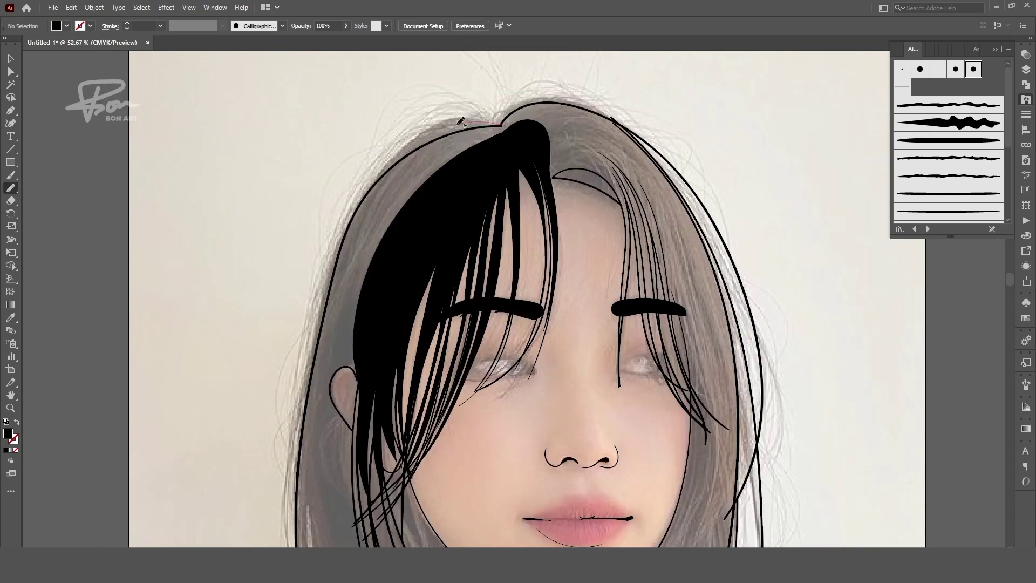
key("ctrl+shift+a")
key("ctrl+0")
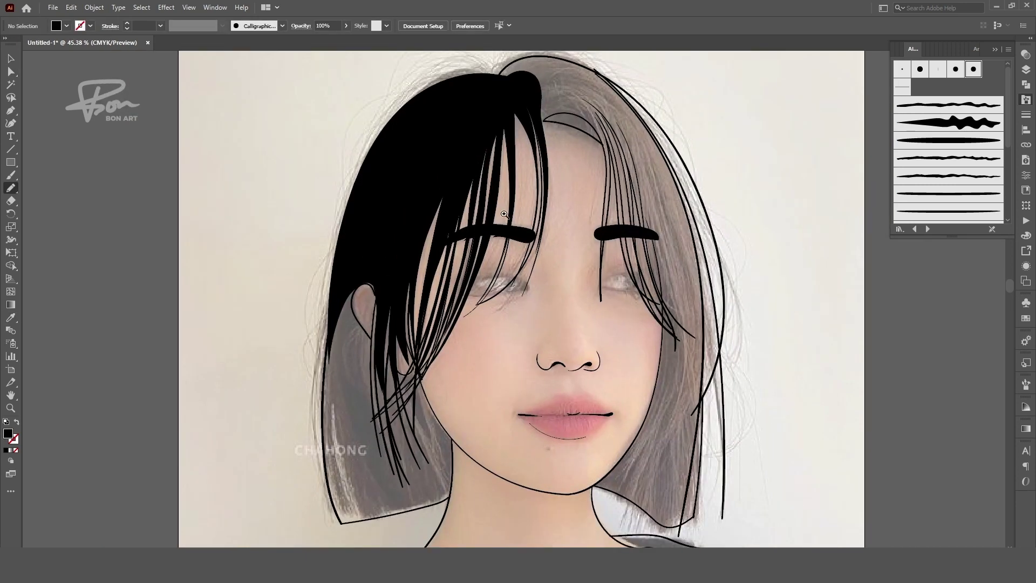
Extend the black fill across the left hair and its outer left edge
scroll(439, 300, "up", 5)
left_click_drag(451, 183, 439, 299)
scroll(301, 253, "down", 3)
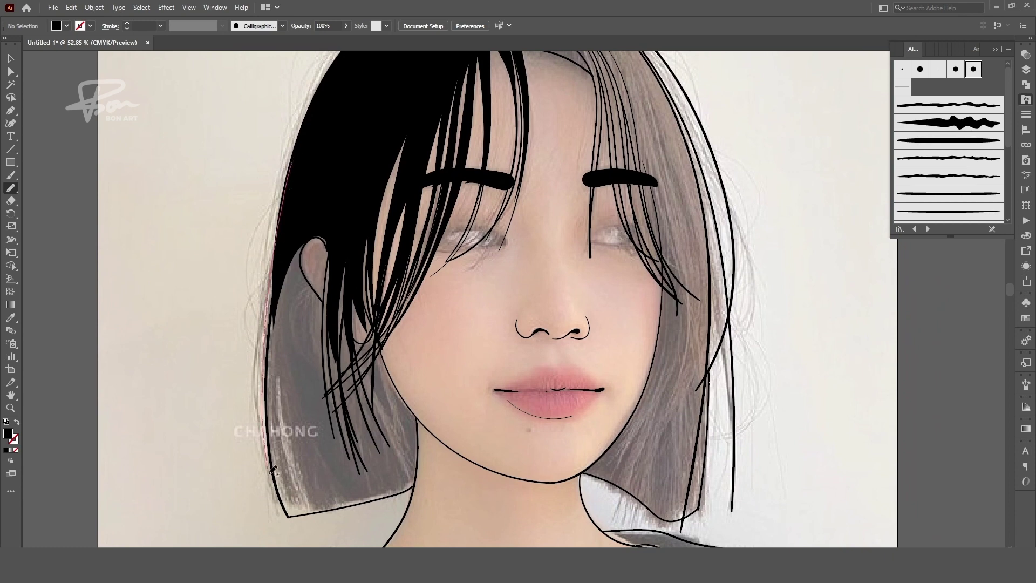
scroll(291, 254, "down", 1)
left_click_drag(293, 253, 287, 318)
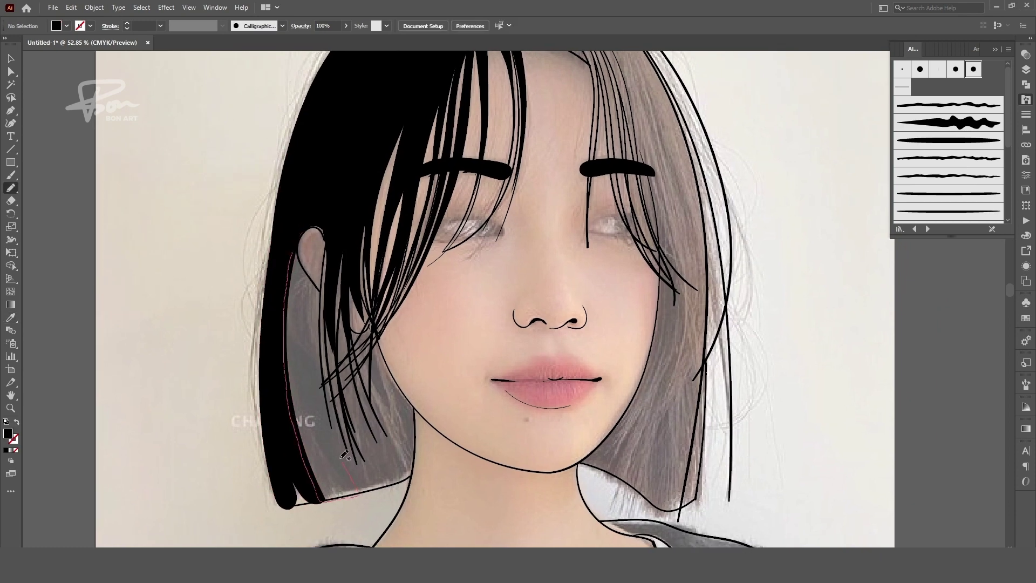
scroll(329, 269, "down", 1)
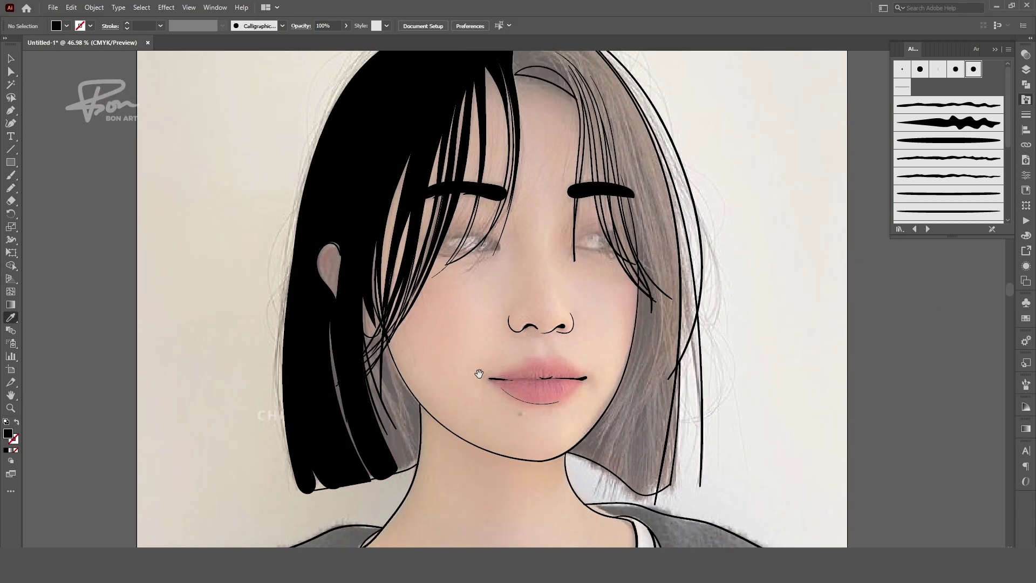
Select the hair-and-face contour path and add thin loose strands on the right side
key("a")
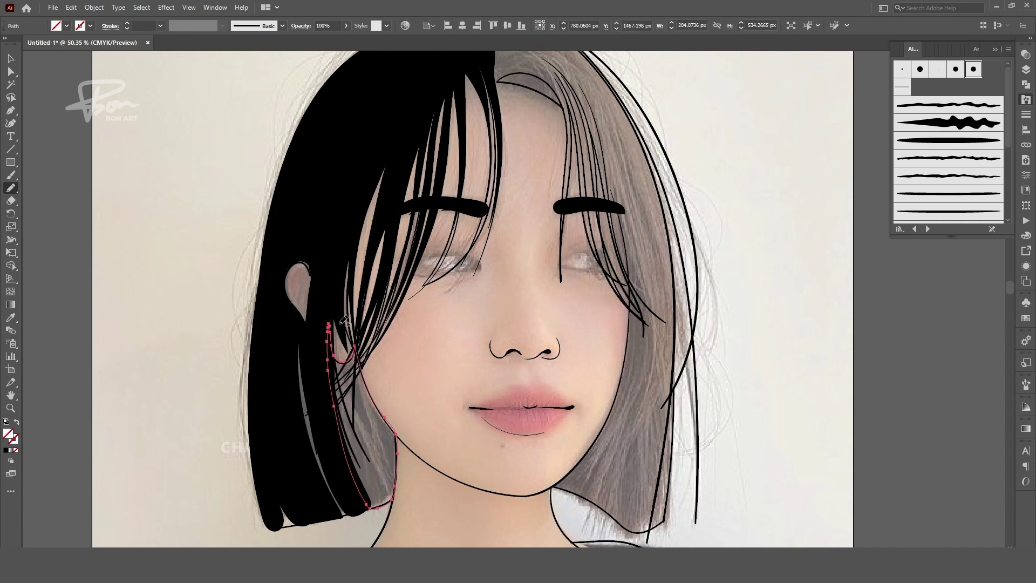
left_click(351, 418)
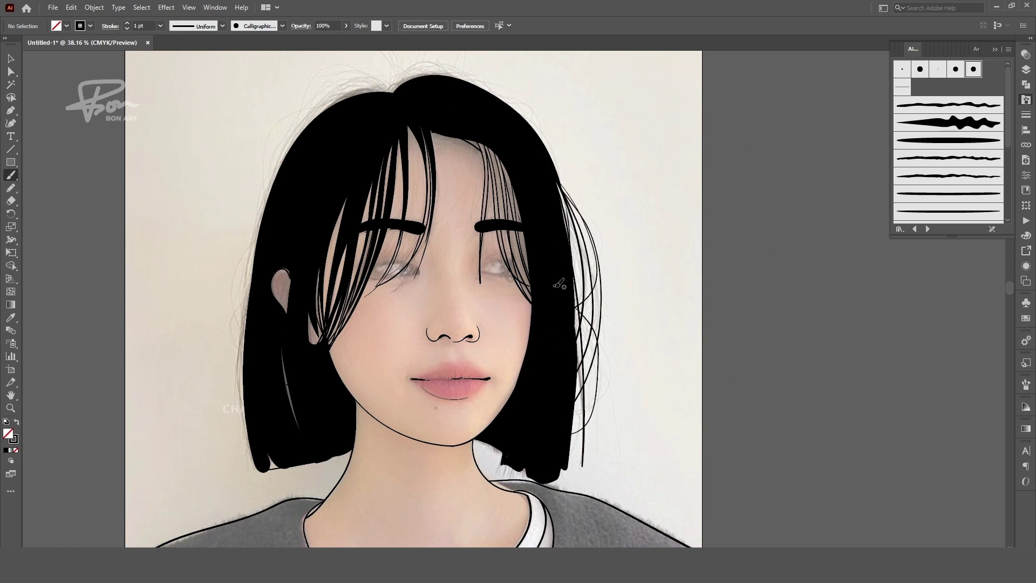
left_click_drag(576, 300, 586, 448)
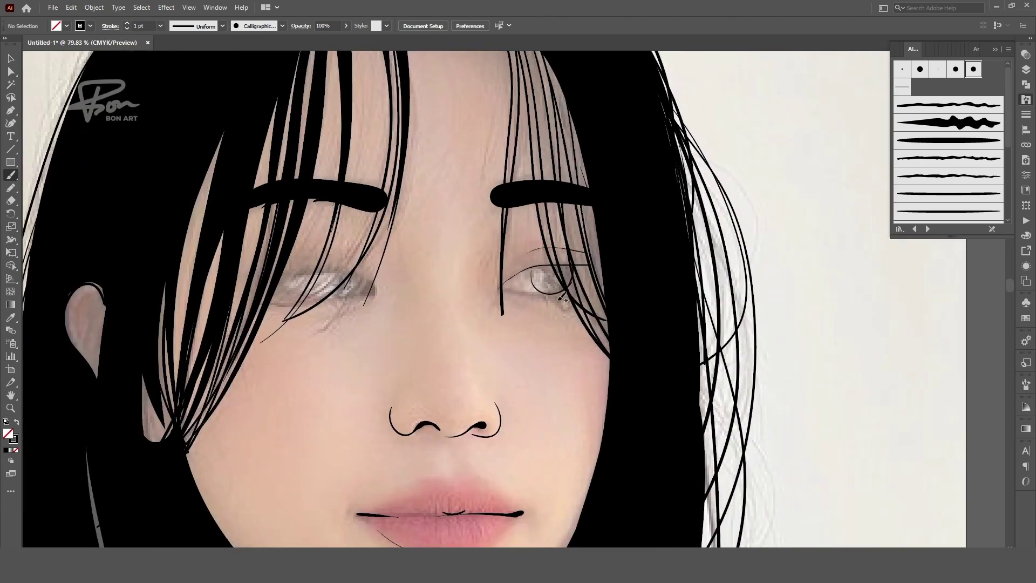
Brush the right eye's lower-eyelid stroke and the left eye's curved iris line, then review the portrait
left_click_drag(519, 288, 587, 285)
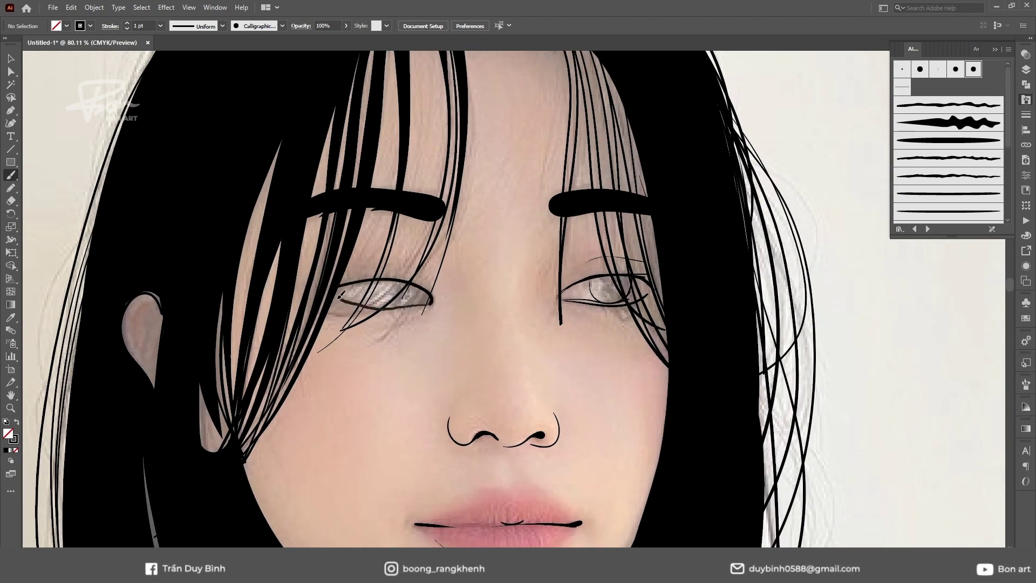
left_click_drag(391, 281, 394, 304)
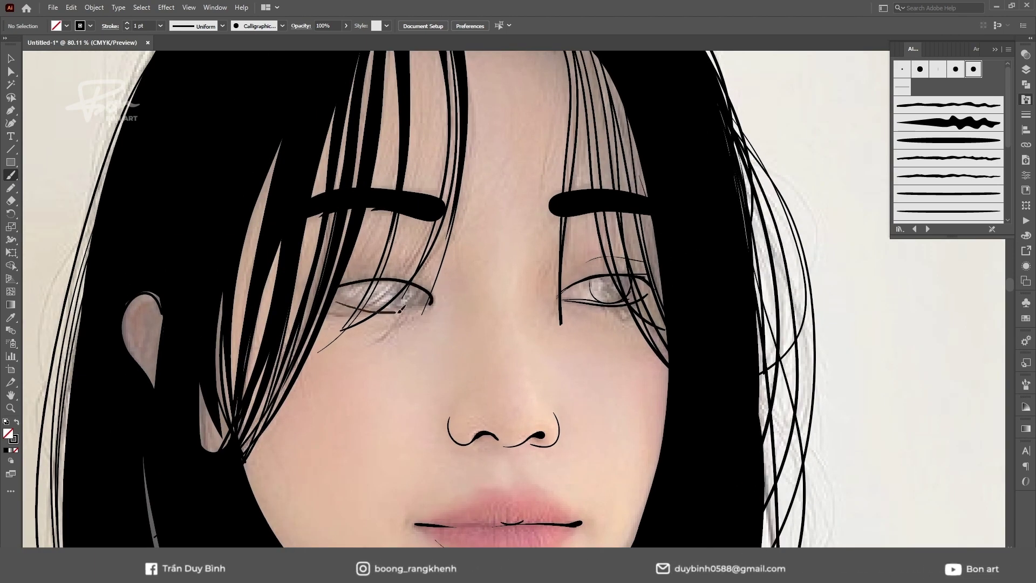
scroll(425, 288, "up", 1)
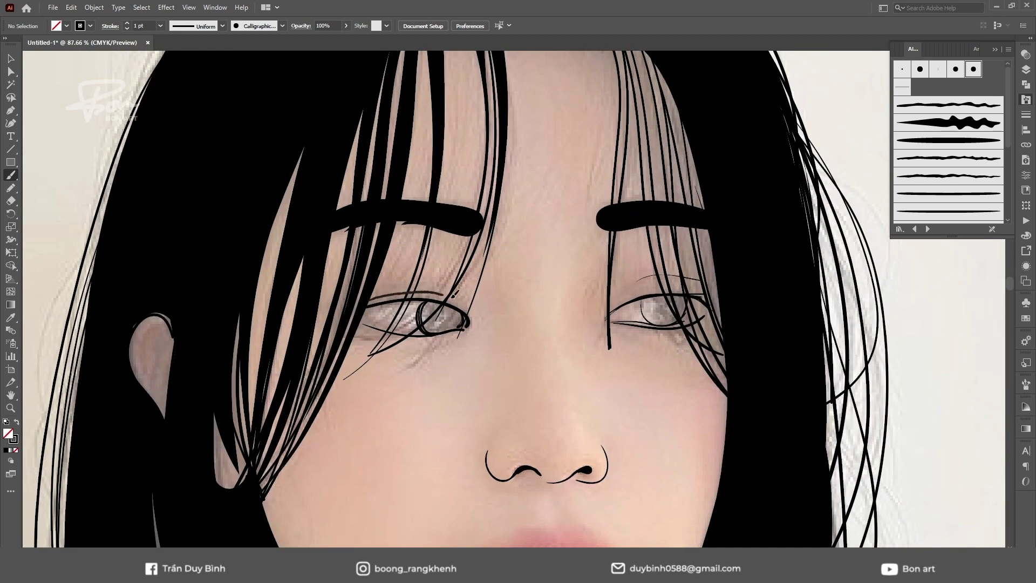
scroll(448, 296, "down", 2)
scroll(454, 281, "up", 1)
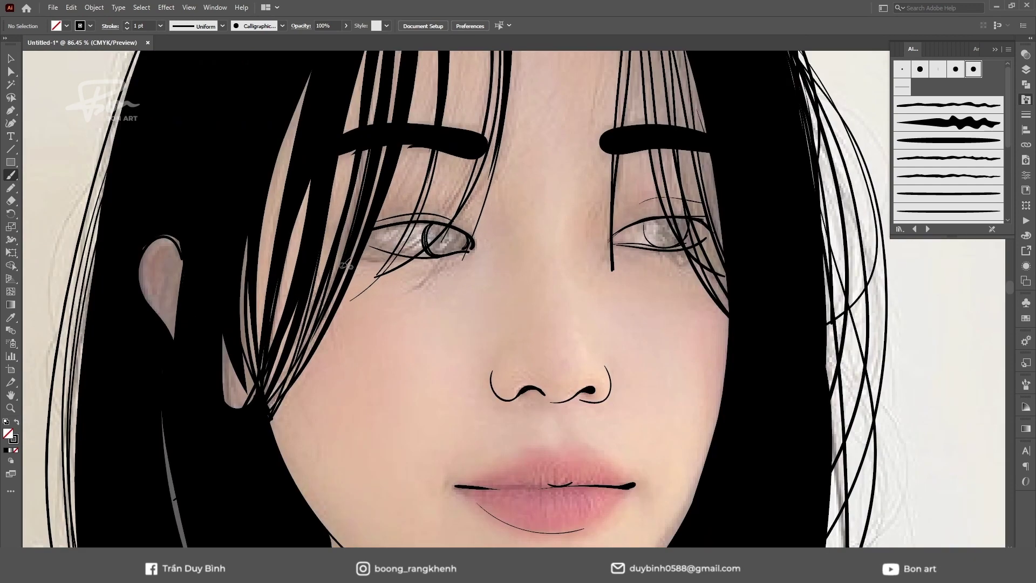
scroll(459, 270, "down", 2)
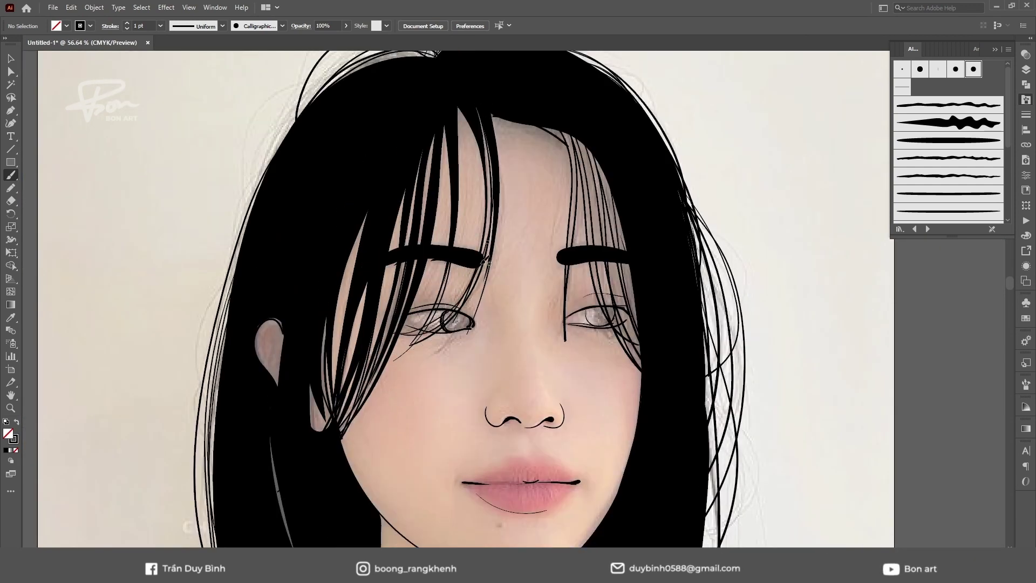
scroll(488, 263, "down", 2)
scroll(557, 327, "up", 1)
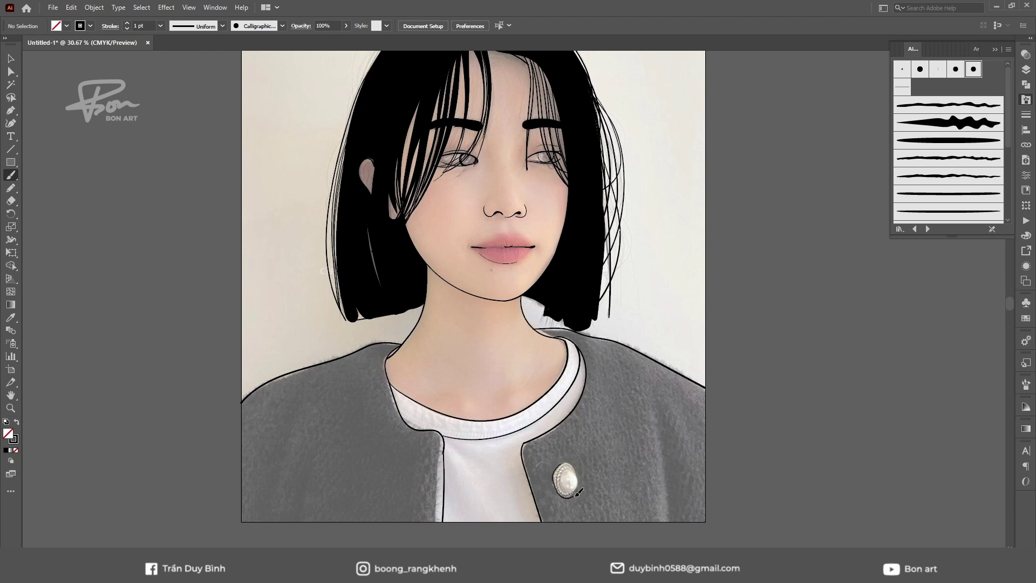
Show the Layers panel and toggle the reference photo off and on to check the line art
scroll(582, 485, "up", 2)
left_click(1026, 69)
left_click(899, 78)
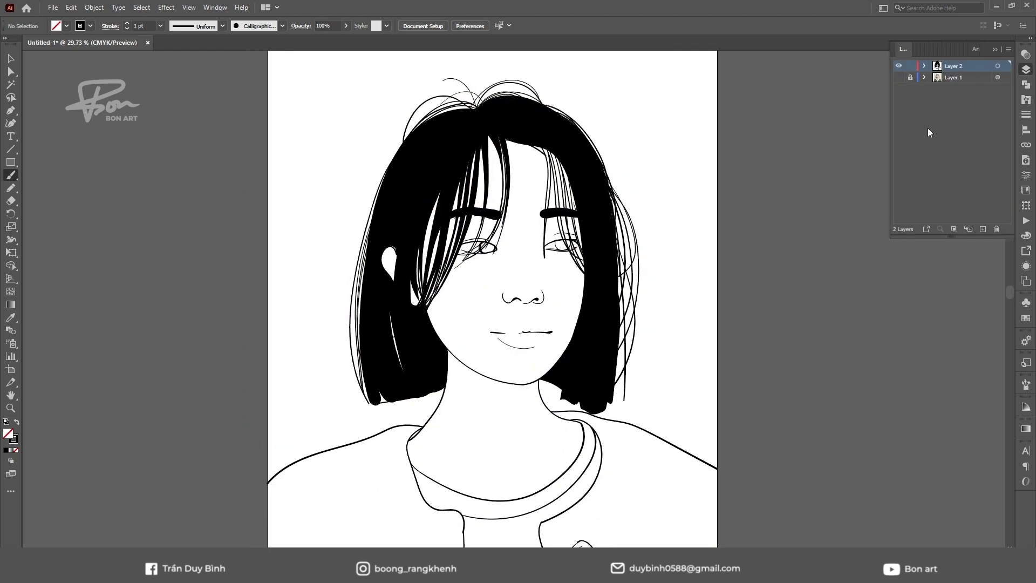
left_click(899, 77)
scroll(479, 382, "up", 2)
Extend the upper-lip line to the lip corner
left_click_drag(505, 364, 549, 385)
key("a")
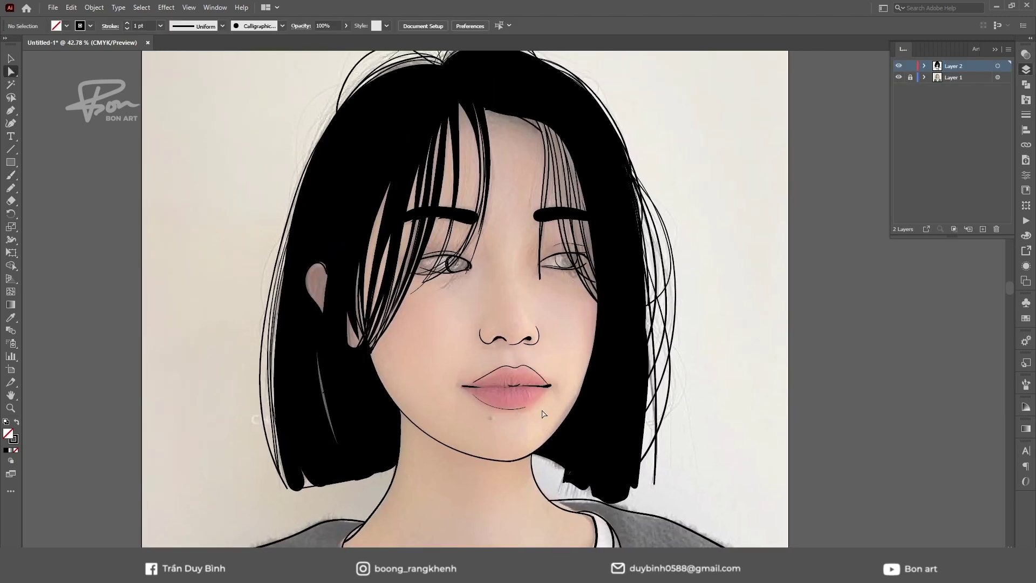
scroll(593, 340, "down", 2)
scroll(517, 211, "up", 2)
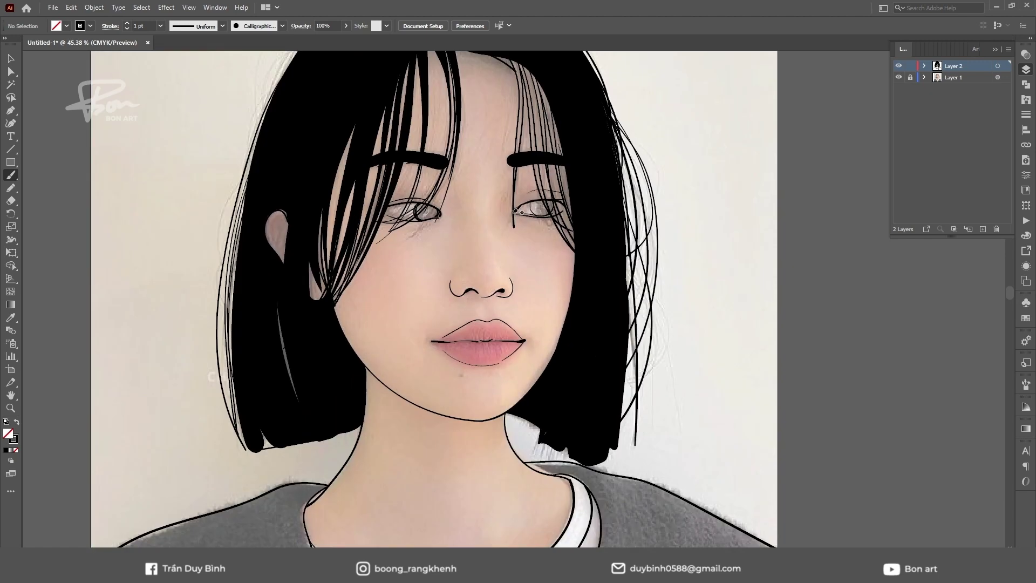
scroll(629, 286, "down", 3)
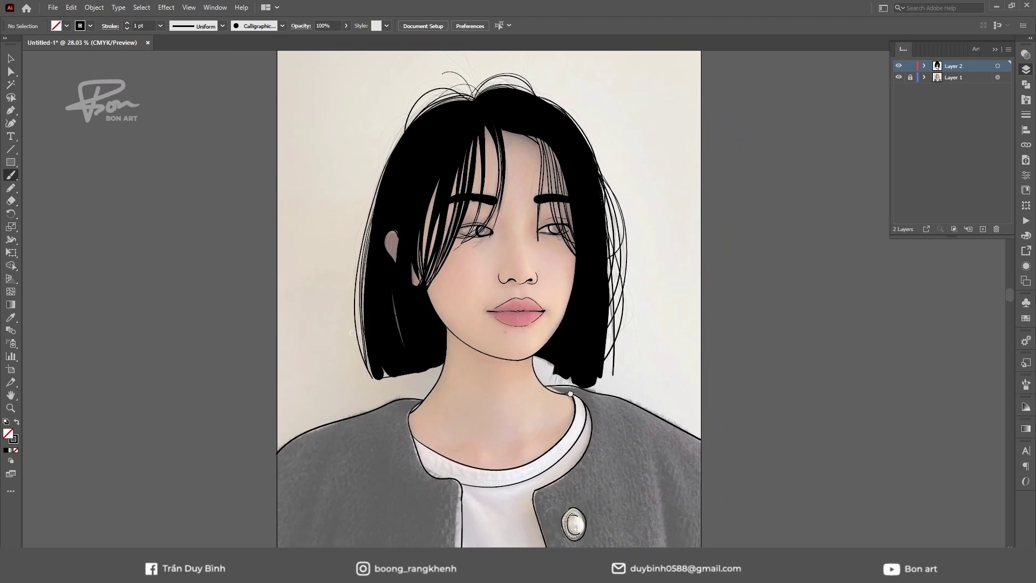
Cut the reference photo, paste it, and move it left of the artboard
left_click(899, 78)
left_click(898, 77)
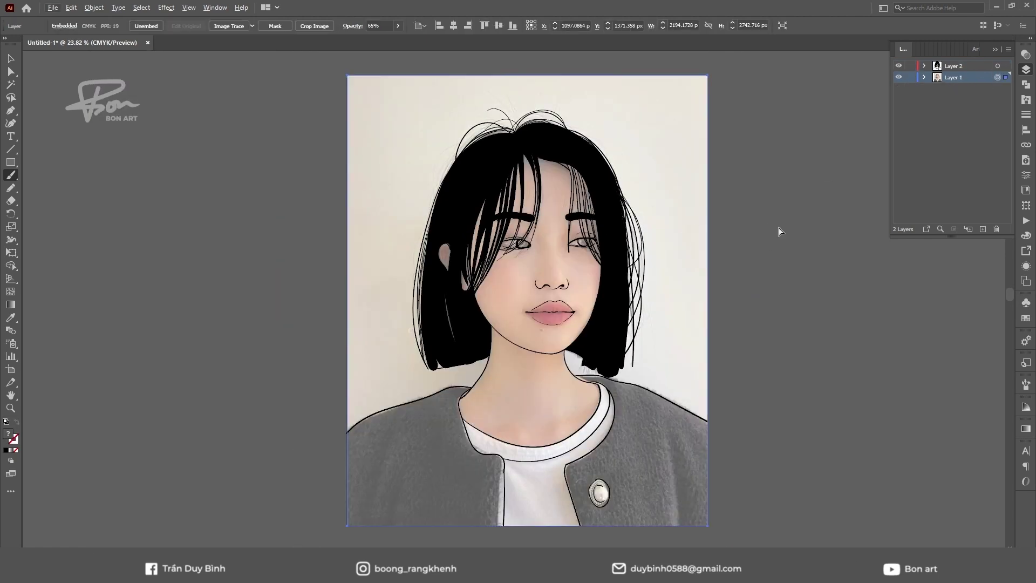
key("ctrl+x")
left_click(983, 228)
key("ctrl+v")
left_click_drag(689, 280, 328, 279)
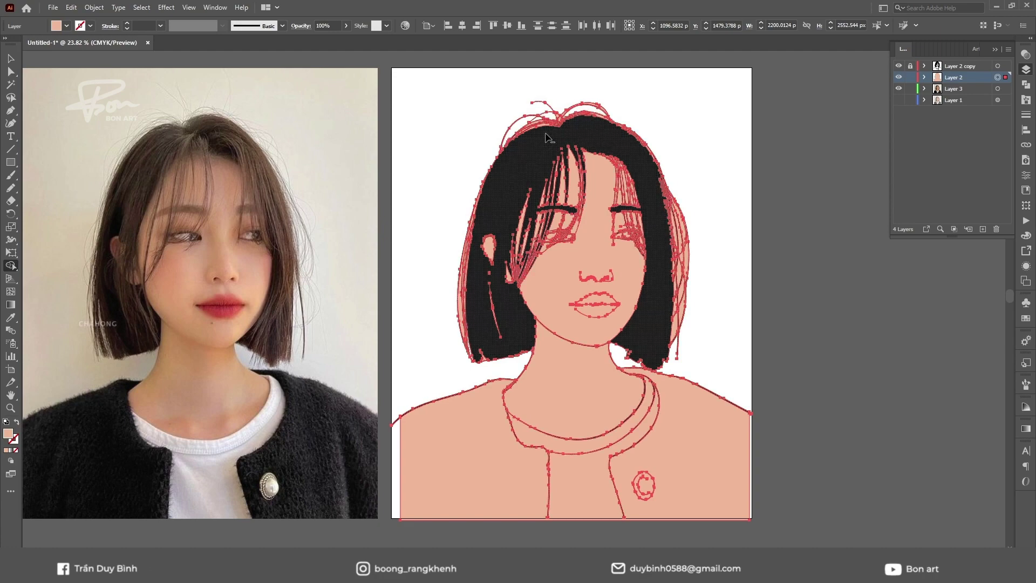
Zoom in on the face to check the peach skin fill along the hairline
scroll(694, 315, "up", 2)
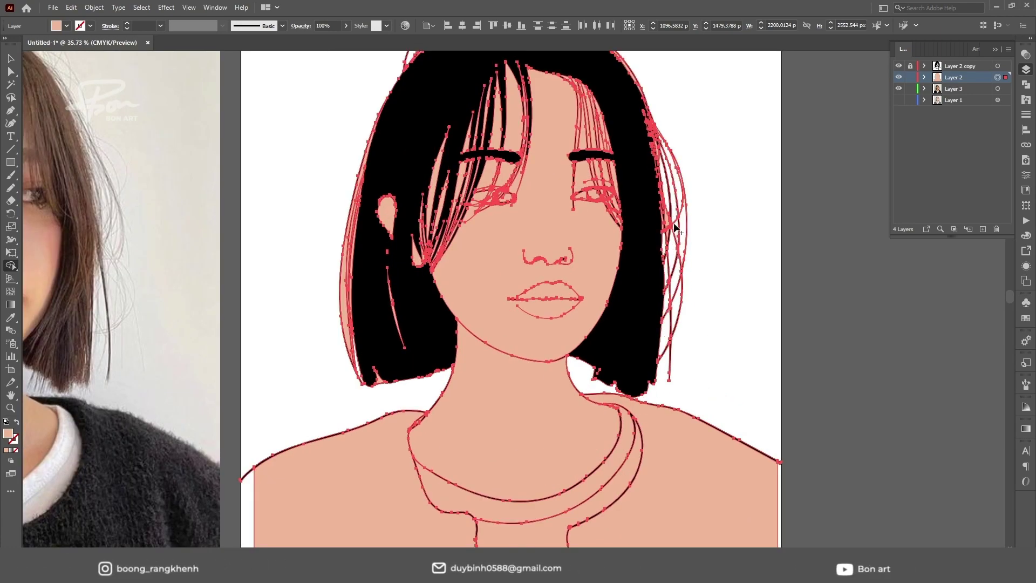
left_click(646, 131)
scroll(647, 339, "up", 5)
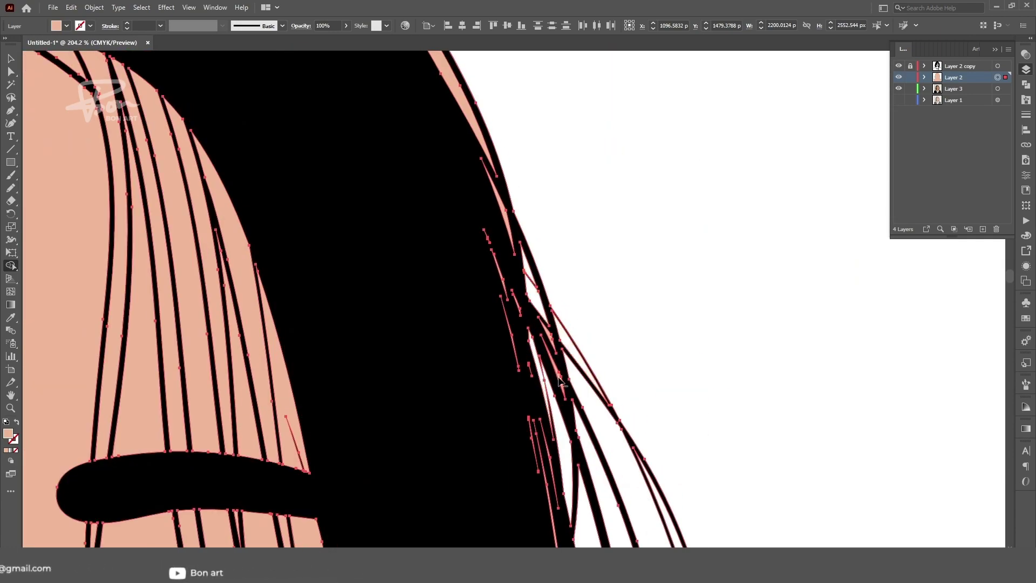
scroll(562, 270, "up", 2)
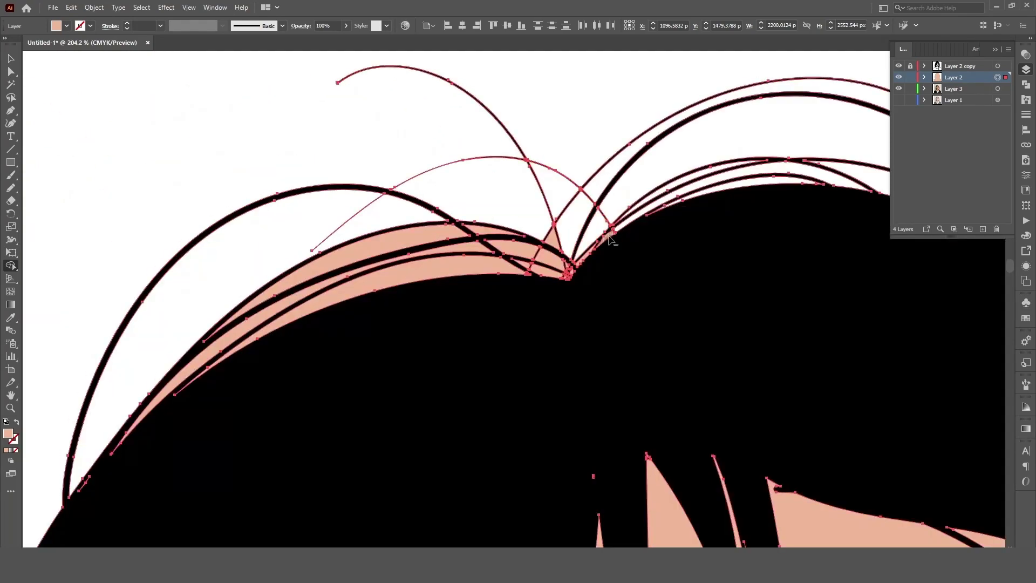
scroll(540, 286, "up", 1)
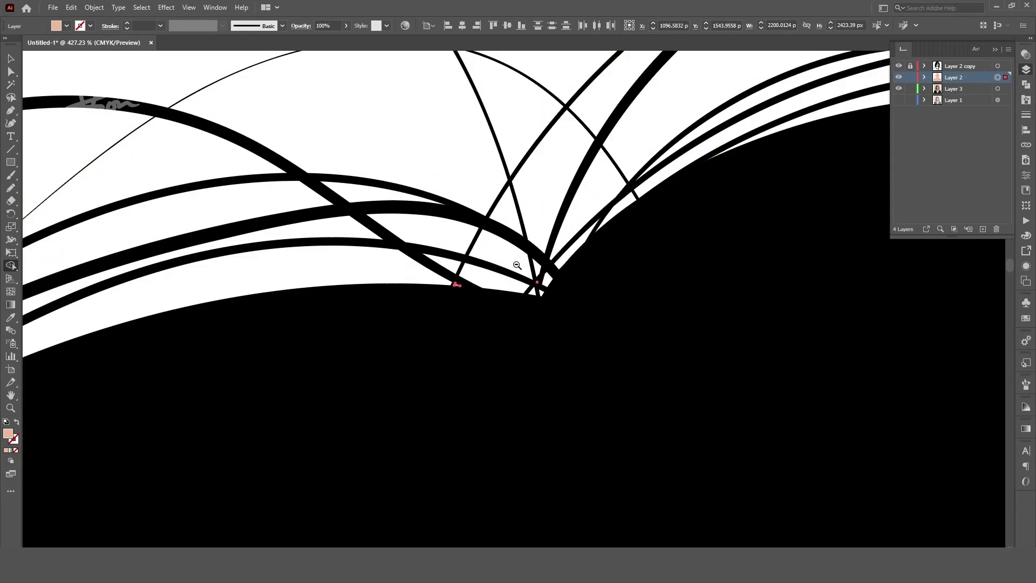
Deselect everything and hide the line-art layer to check the fills
scroll(356, 367, "down", 3)
scroll(356, 370, "down", 2)
scroll(231, 471, "down", 2)
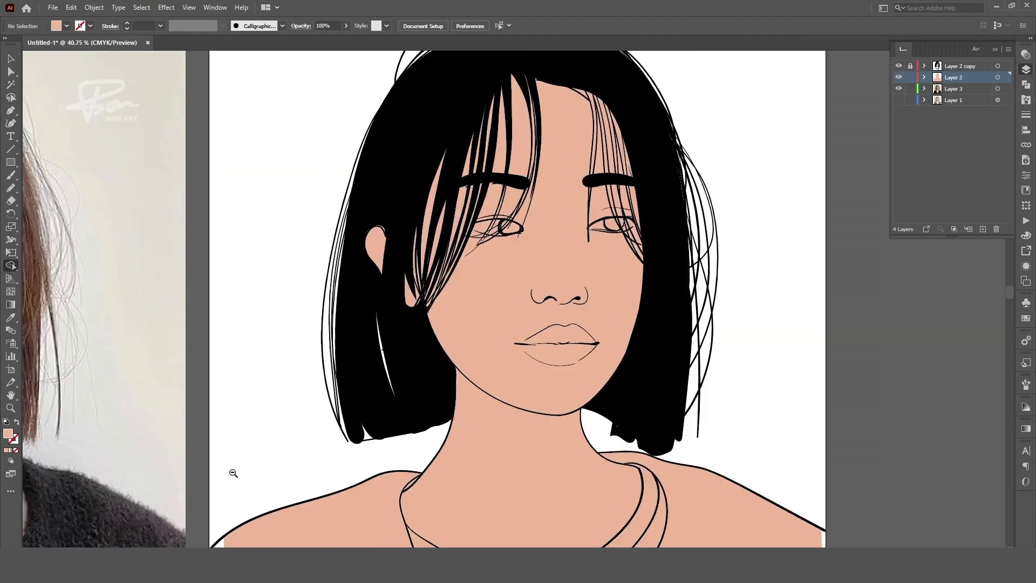
scroll(423, 435, "up", 3)
key("v")
left_click(899, 77)
scroll(540, 303, "down", 3)
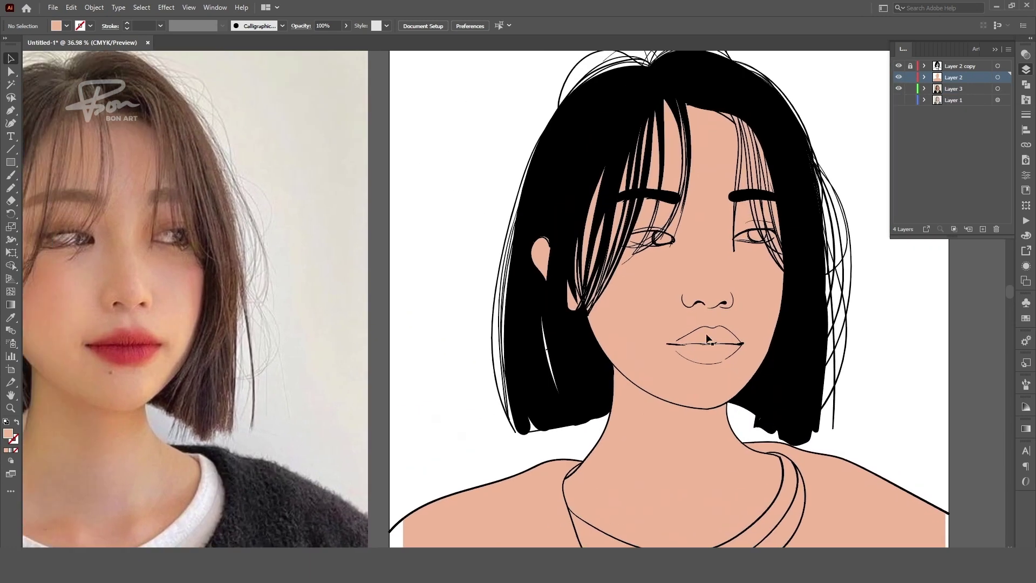
scroll(702, 324, "up", 1)
key("n")
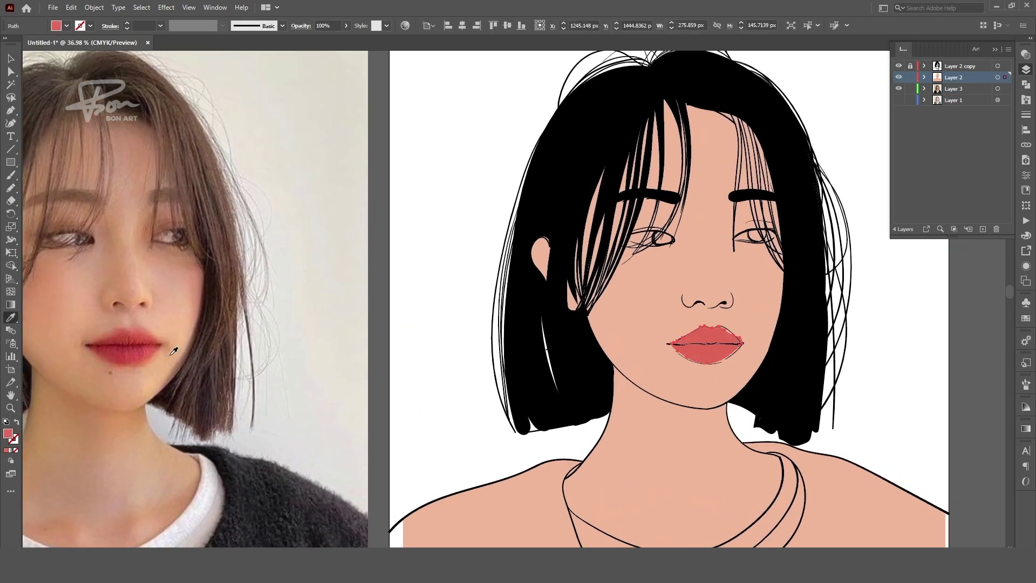
scroll(745, 340, "up", 5)
Fill the lips with red sampled from the photo, extending the fill to the lip outline
key("a")
left_click(741, 319)
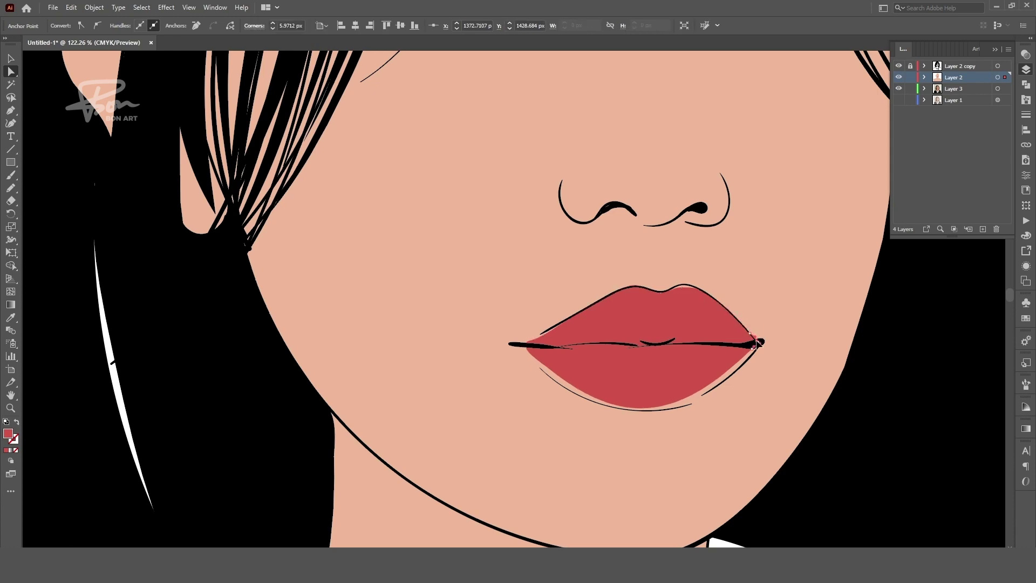
left_click_drag(702, 391, 704, 396)
left_click(574, 394)
key("ctrl+shift+a")
scroll(576, 399, "down", 5)
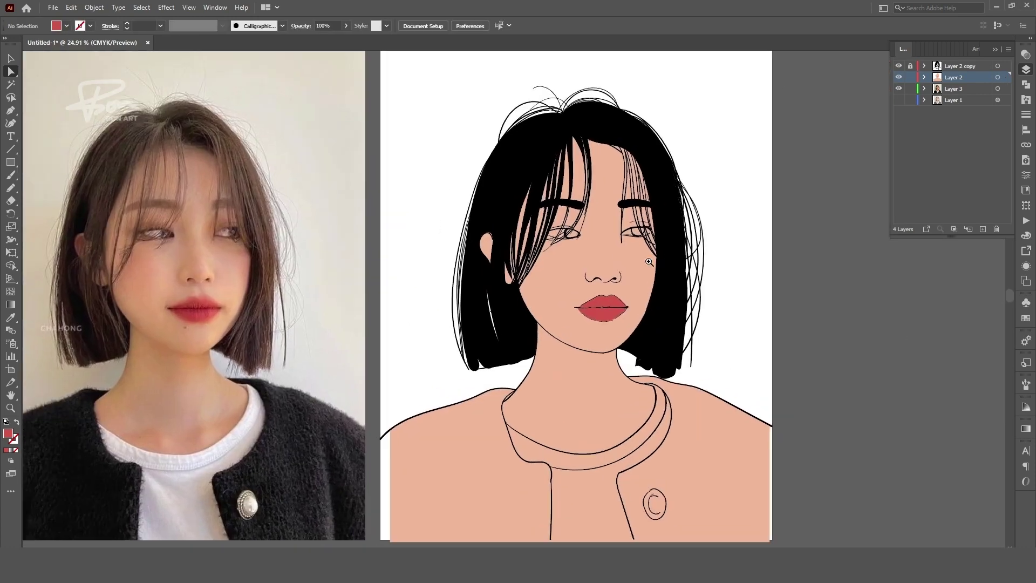
scroll(739, 332, "up", 1)
Fill both eyes with dark brown sampled from the photo
key("n")
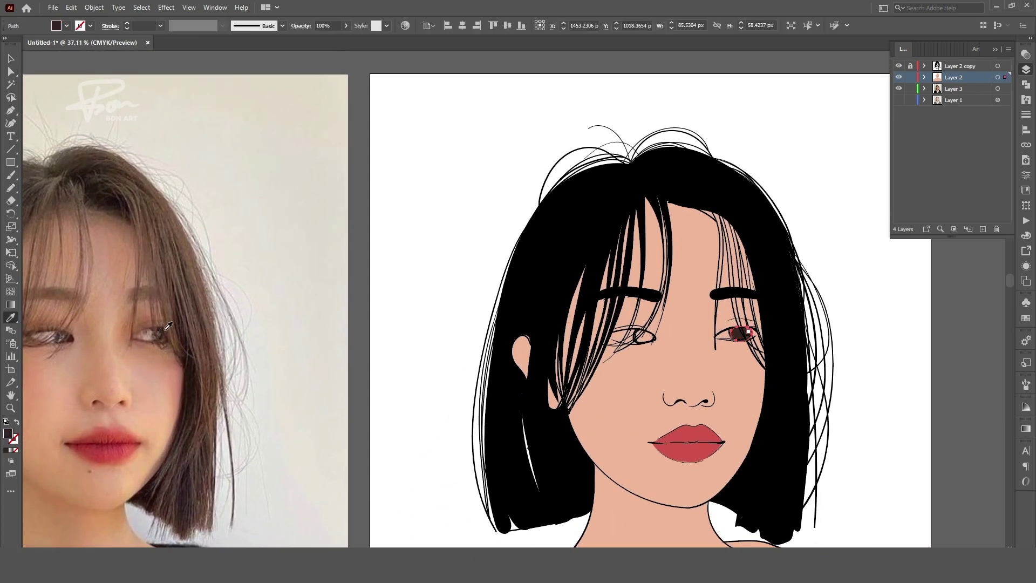
scroll(749, 330, "up", 4)
key("a")
left_click(713, 340)
scroll(700, 401, "down", 3)
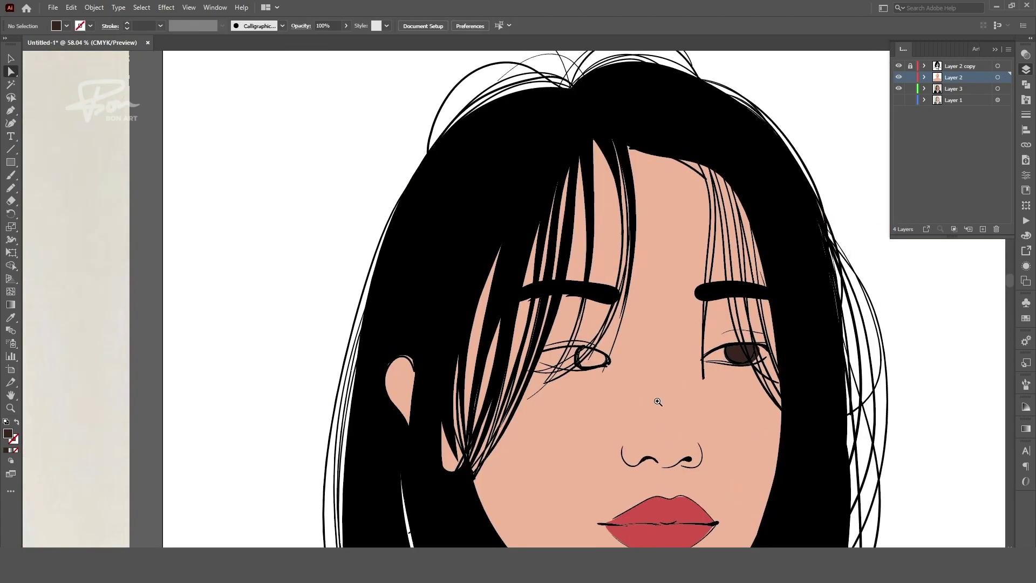
scroll(556, 346, "up", 2)
left_click(556, 347)
key("i")
left_click(764, 340)
scroll(657, 432, "down", 2)
scroll(657, 432, "up", 2)
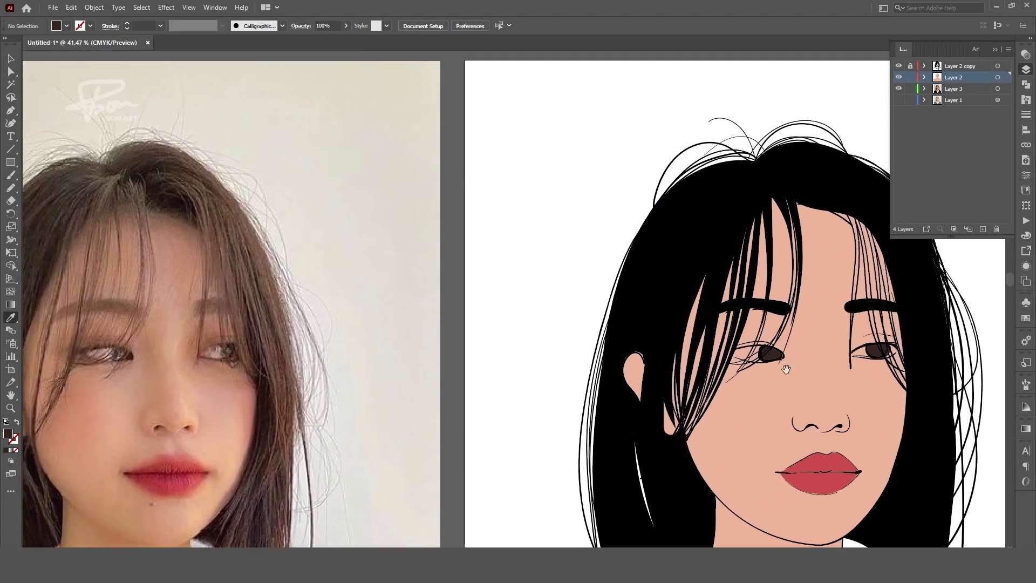
scroll(651, 337, "up", 2)
Draw a short pencil line beside the left eye
key("n")
left_click_drag(565, 323, 567, 324)
scroll(765, 425, "down", 5)
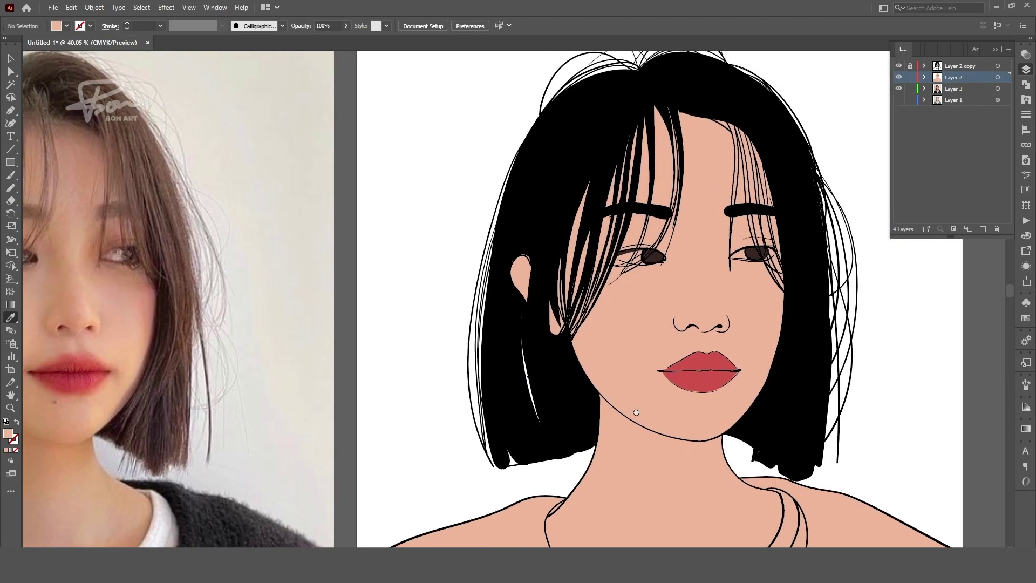
scroll(765, 426, "up", 1)
scroll(766, 426, "down", 2)
scroll(716, 272, "up", 1)
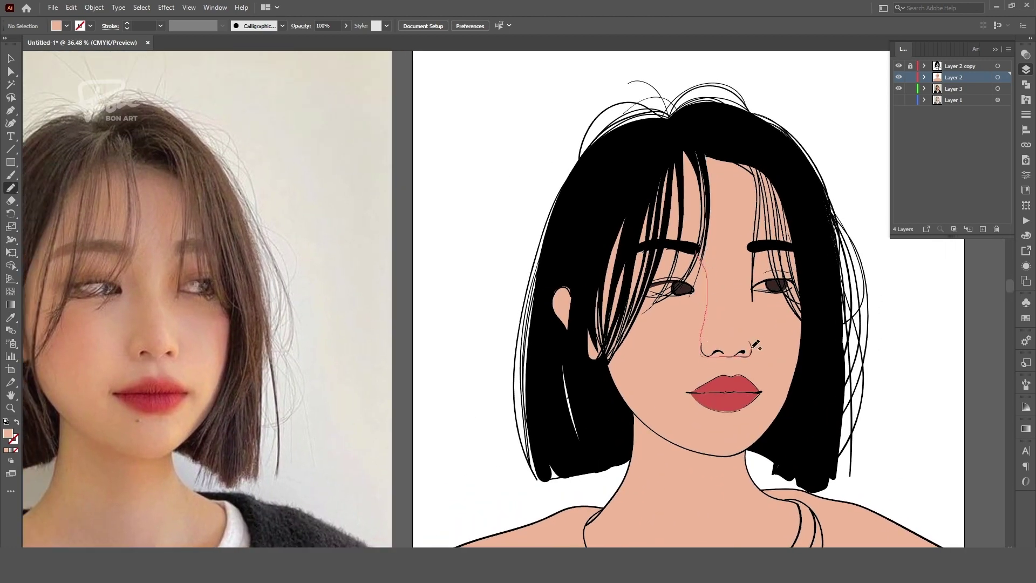
Add a darker-skin nose shape whose gradient fades to transparent vertically along the nose
left_click_drag(749, 243, 749, 246)
key("i")
left_click(141, 346)
left_click(1026, 69)
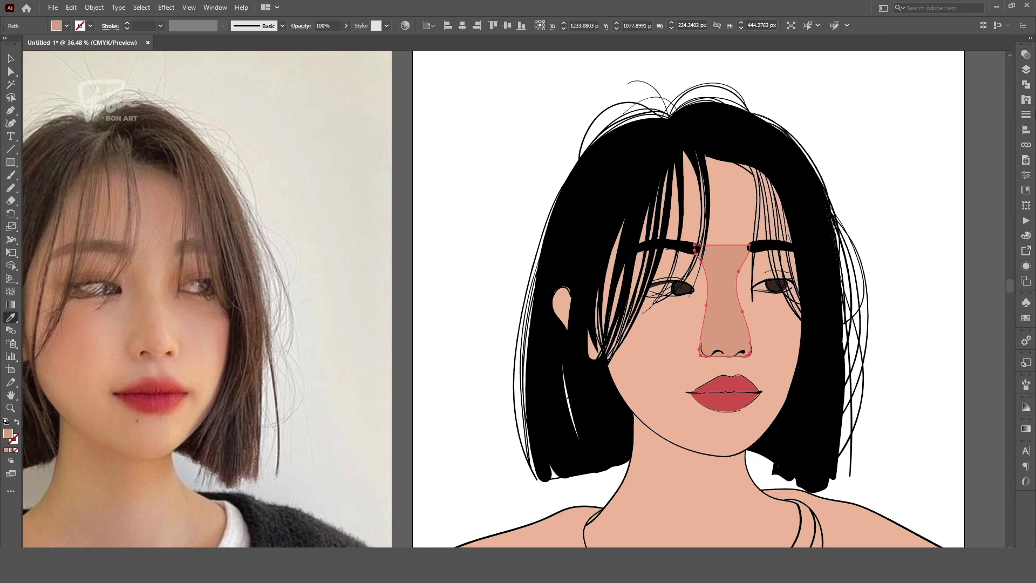
left_click(1027, 429)
left_click(902, 69)
left_click(993, 137)
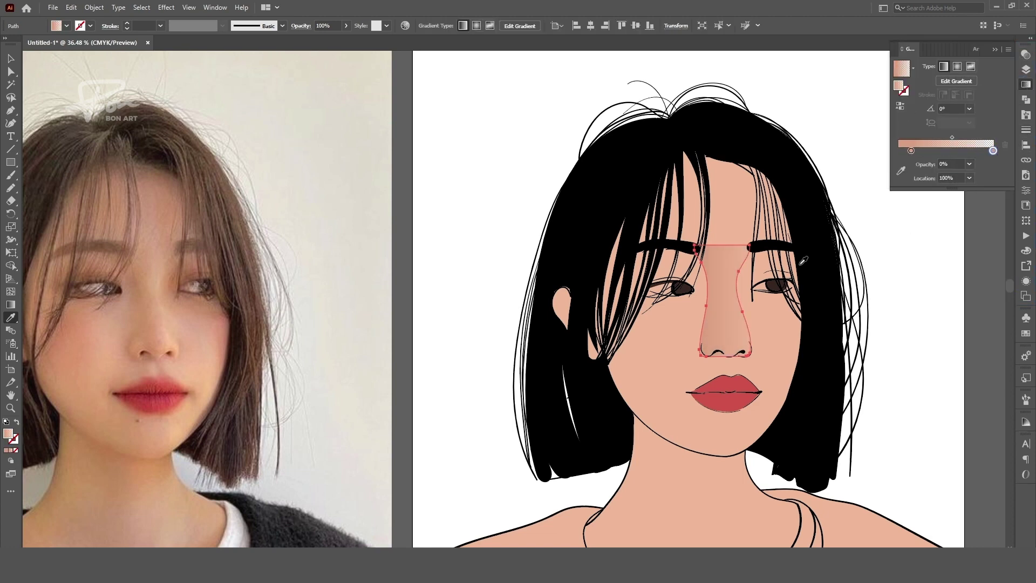
key("g")
mouse_move(723, 375)
left_mouse_down()
mouse_move(723, 253)
mouse_move(745, 238)
left_mouse_up()
key("ctrl+shift+a")
Fill a new forehead shape with the gradient, removing one gradient stop
key("ctrl+minus")
scroll(675, 244, "up", 2)
key("n")
key("i")
left_click(723, 345)
key("n")
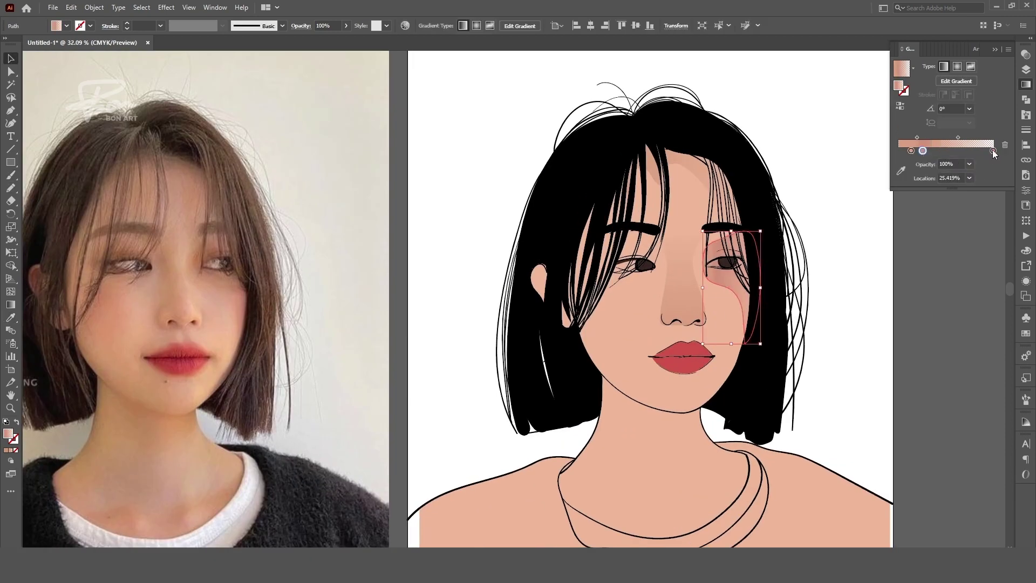
left_click_drag(994, 153, 992, 194)
key("g")
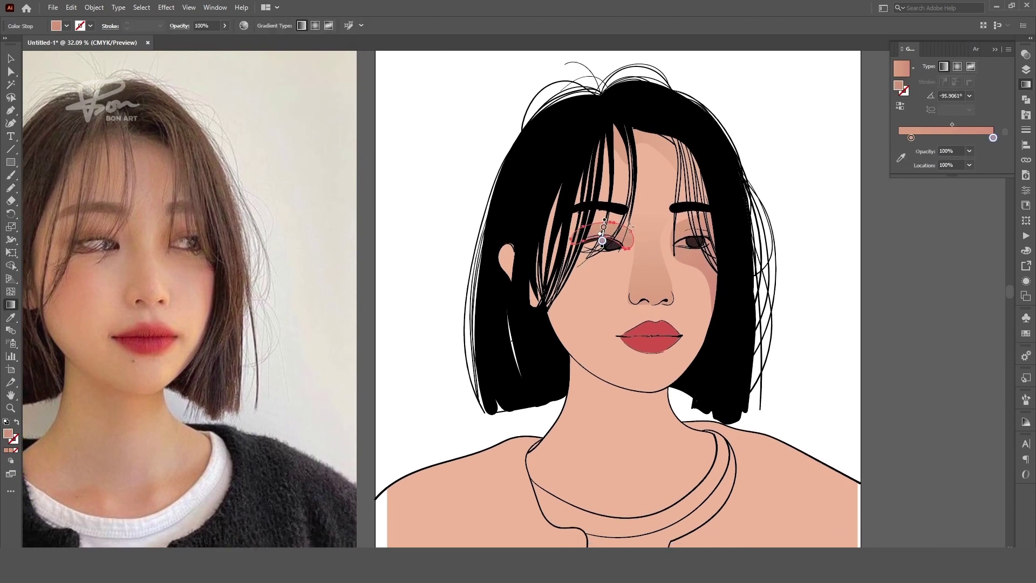
Draw a gradient shading shape around the left eye and adjust its gradient angle
left_click_drag(597, 235, 598, 239)
key("v")
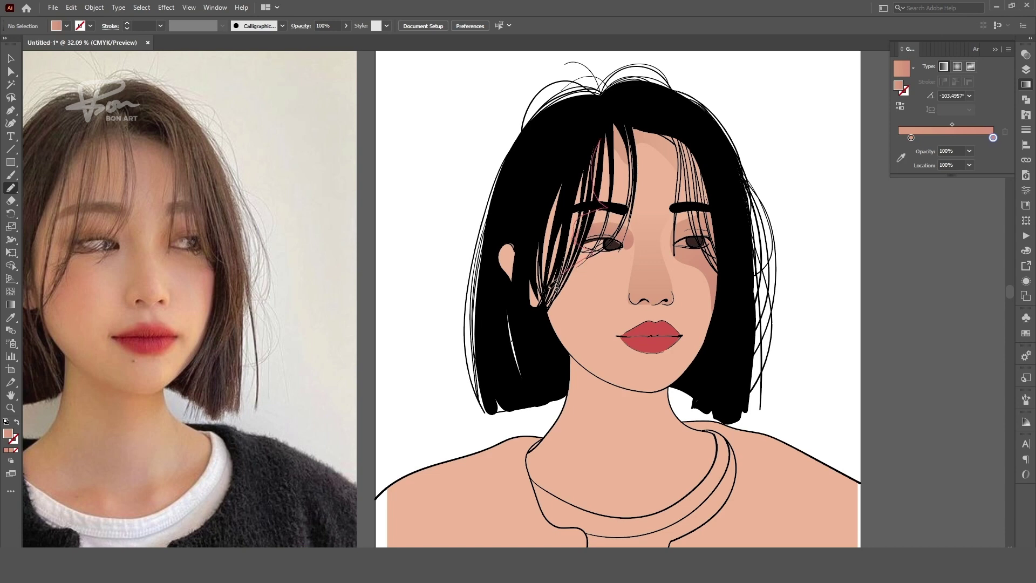
scroll(590, 245, "right", 3)
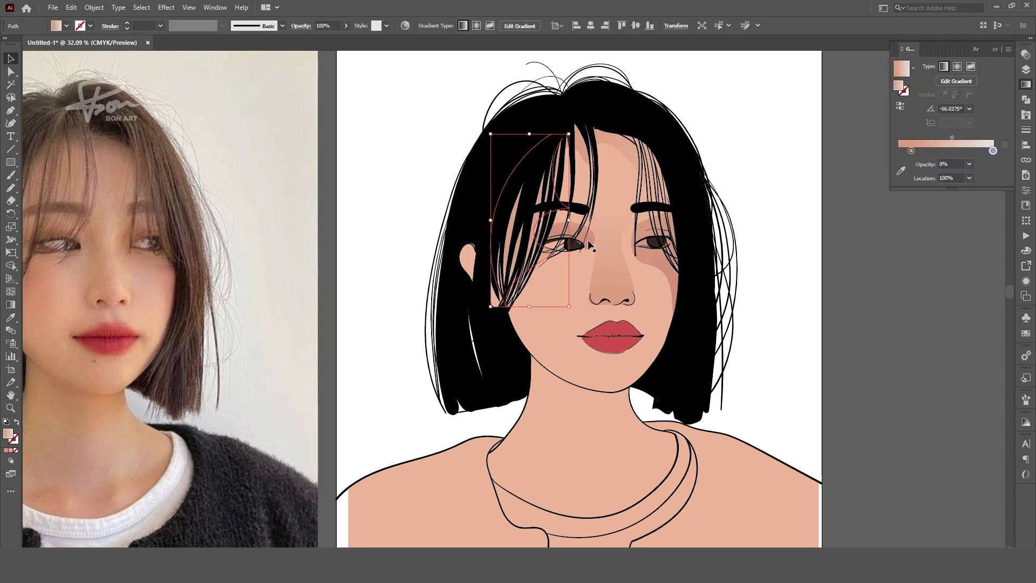
key("g")
left_click_drag(502, 227, 517, 209)
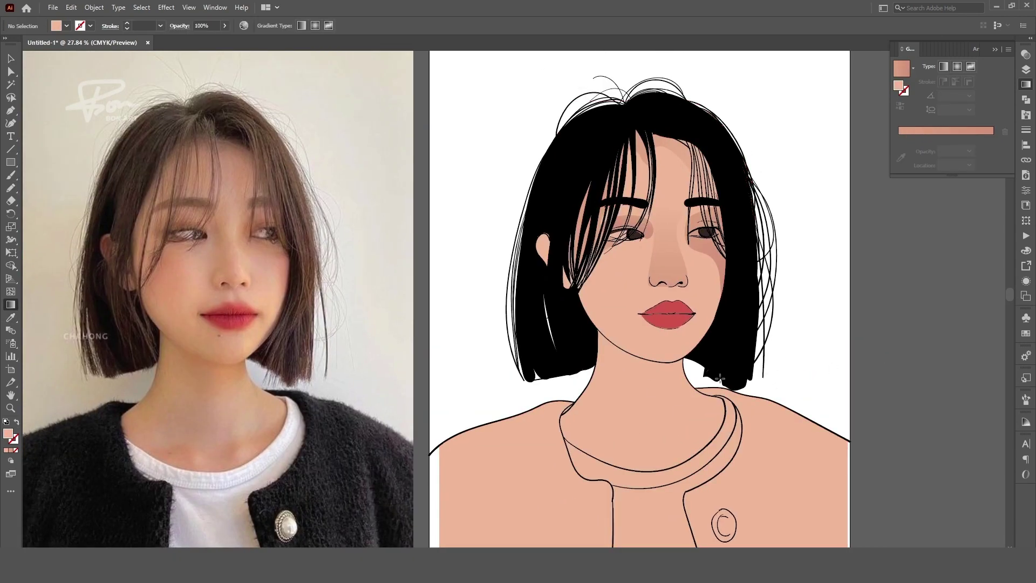
Draw a cheek shadow down the left side with a top-to-bottom gradient
left_click_drag(635, 302, 659, 371)
key("g")
left_click_drag(609, 278, 596, 468)
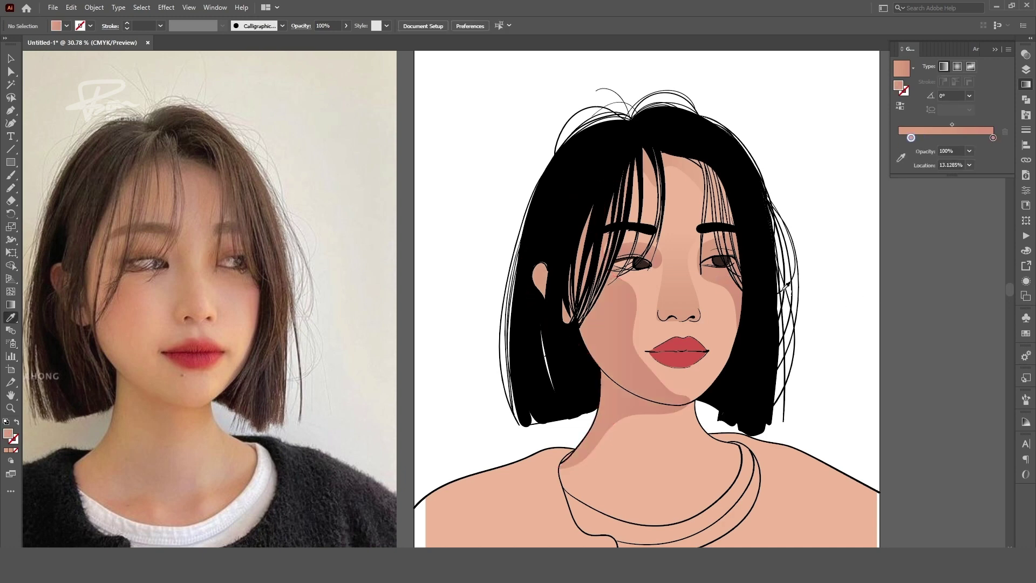
left_click_drag(608, 325, 608, 308)
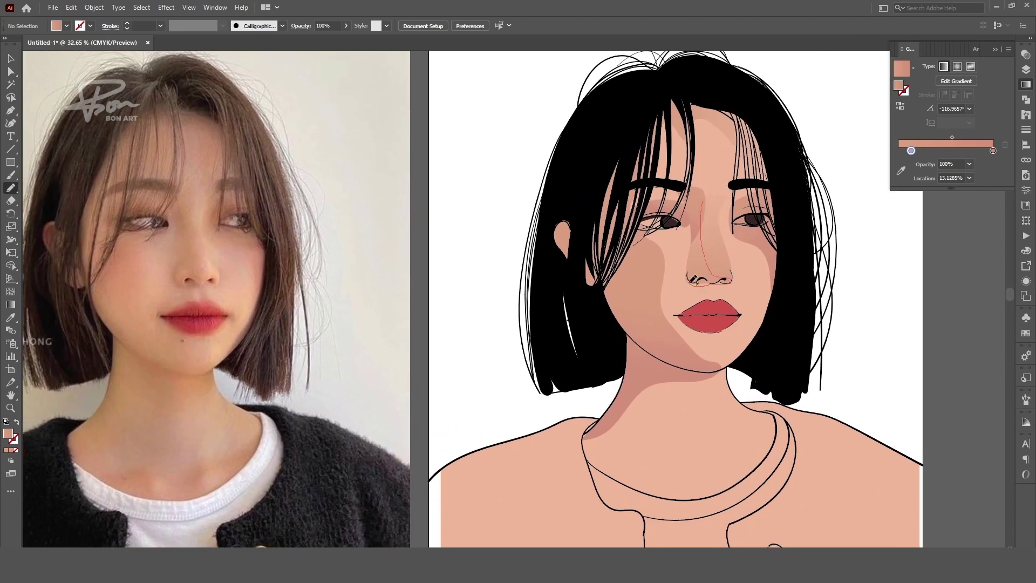
Draw a shadow shape along the nose, sample its colour, and select it
left_click_drag(695, 279, 696, 207)
key("i")
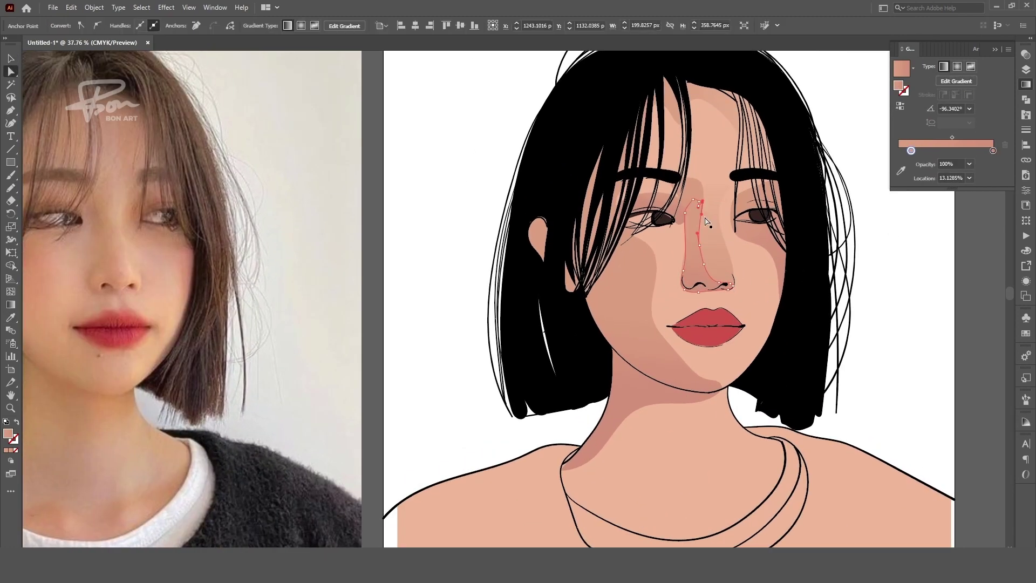
left_click(826, 371, "ctrl+alt")
key("v")
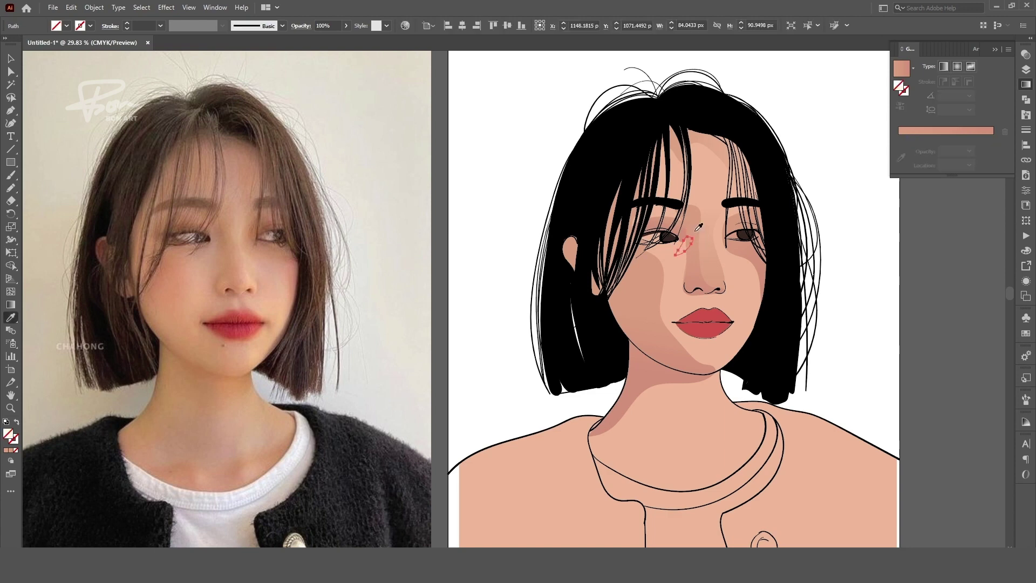
left_click(695, 228)
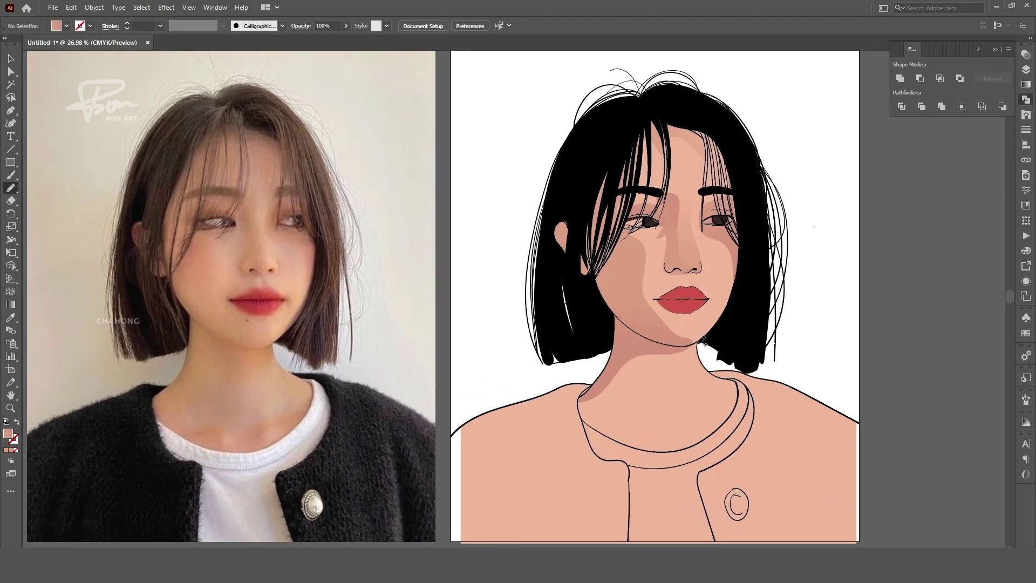
Add a diagonal gradient shadow across the neck, shifting the left stop to a yellower tan
left_click_drag(594, 427, 621, 362)
key("g")
left_click_drag(694, 384, 595, 440)
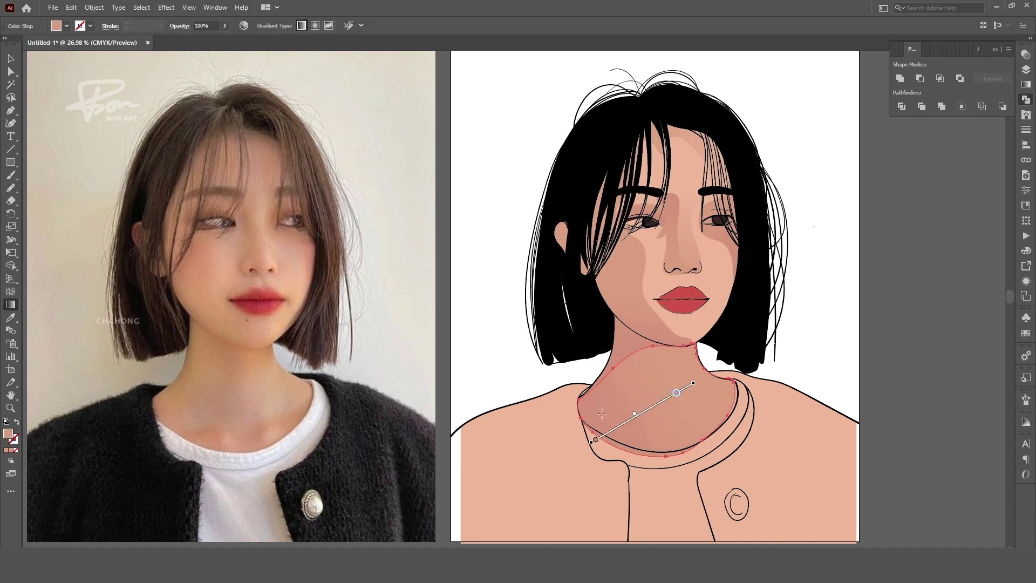
left_click(1027, 84)
left_click(911, 200)
double_click(911, 199)
left_click_drag(918, 266, 933, 268)
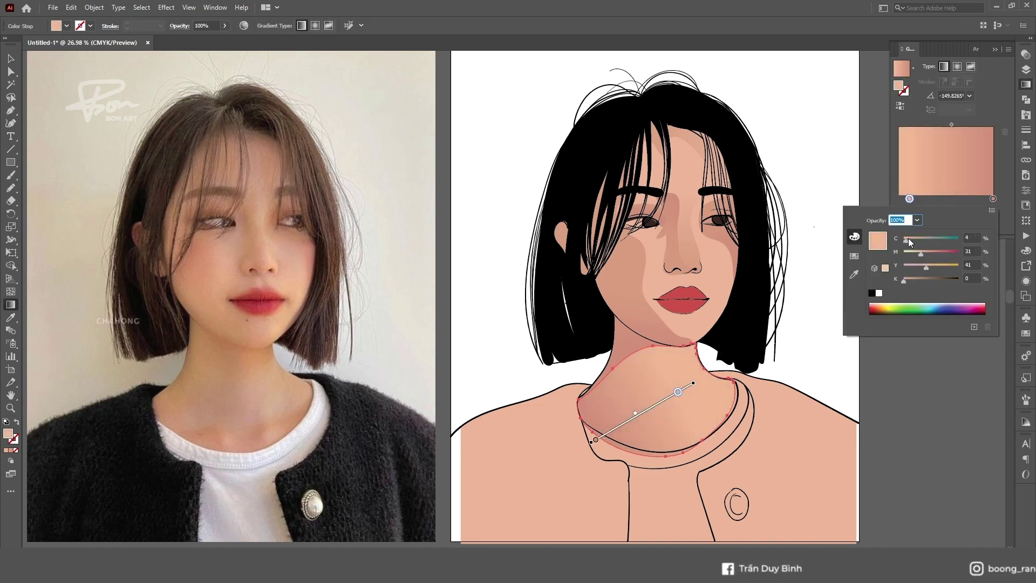
key("Escape")
Select anchor points of the shape around the right eye
key("ctrl+shift+a")
scroll(836, 267, "down", 1)
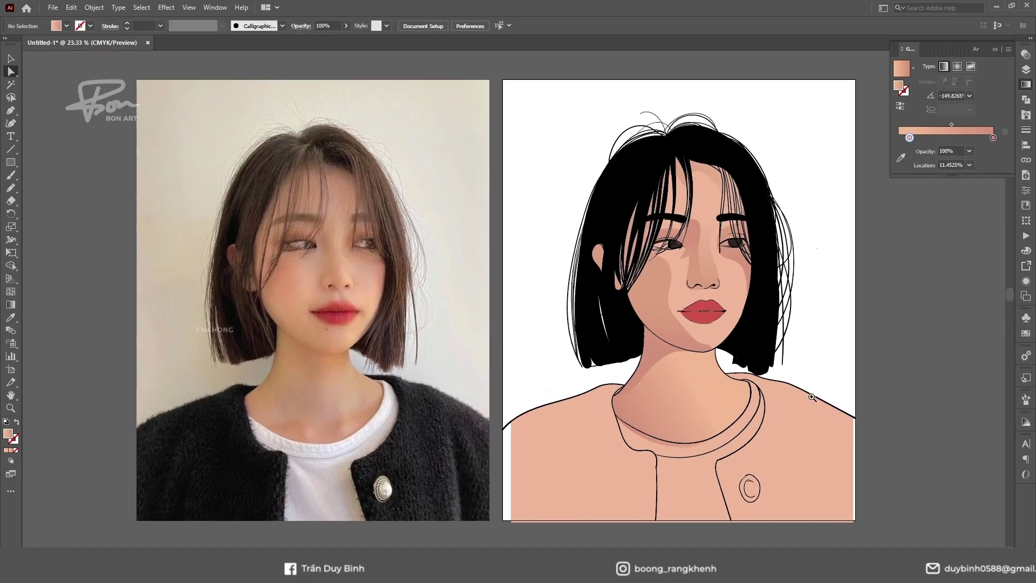
scroll(741, 178, "up", 2)
left_click(700, 281)
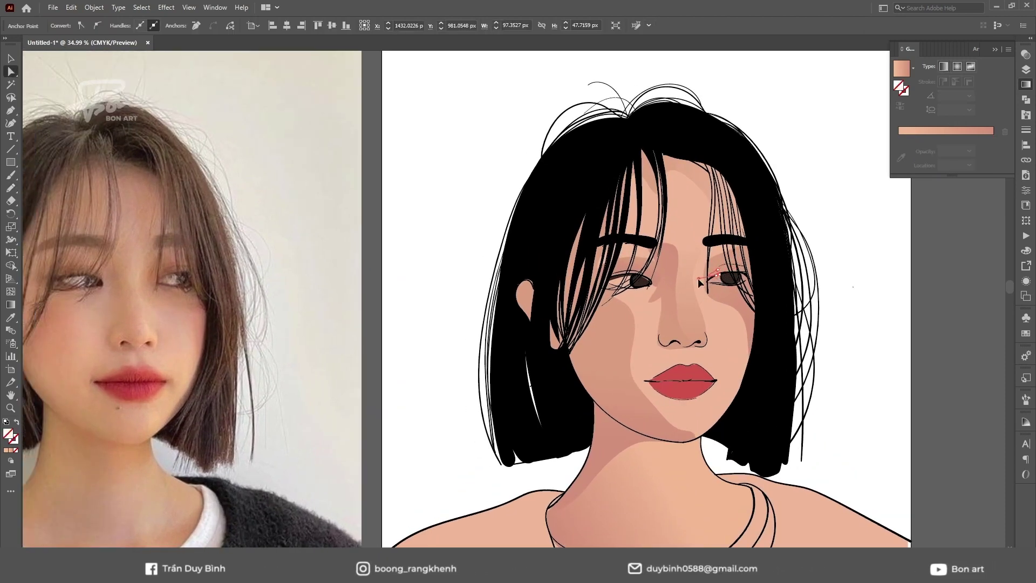
scroll(726, 281, "up", 3)
left_click(746, 265)
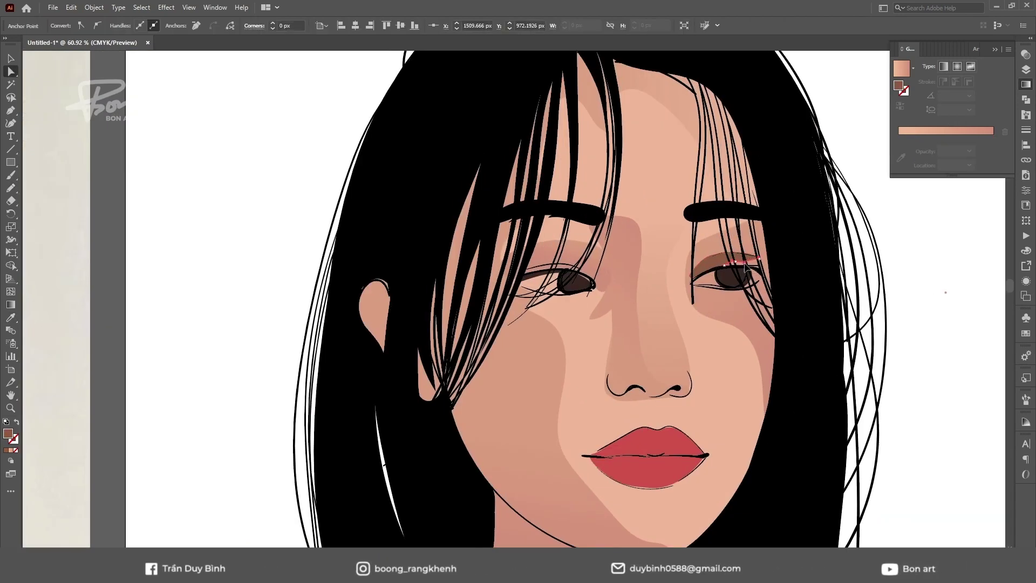
Copy the peach Multiply fill onto the right eye shape and lower its opacity
key("ctrl+alt+0")
scroll(756, 302, "up", 3)
key("i")
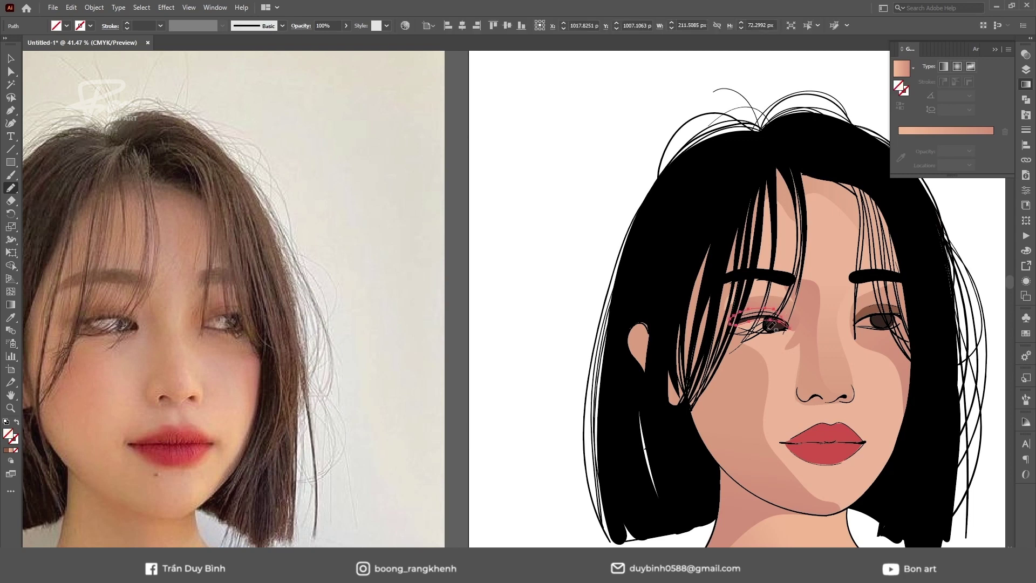
left_click(791, 312)
key("v")
key("ctrl+shift+a")
scroll(810, 303, "down", 2)
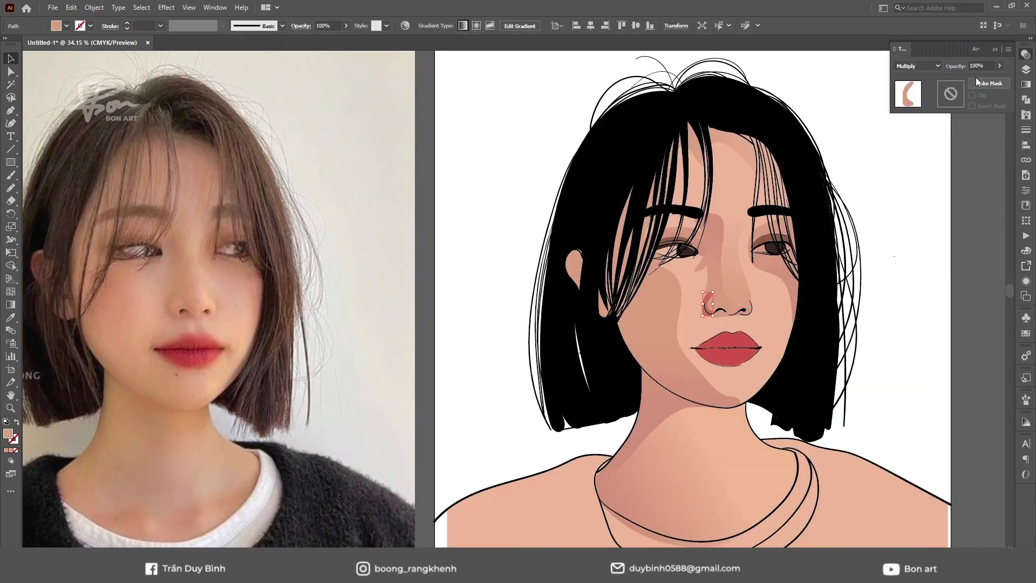
scroll(858, 289, "up", 2)
key("ctrl+alt+0")
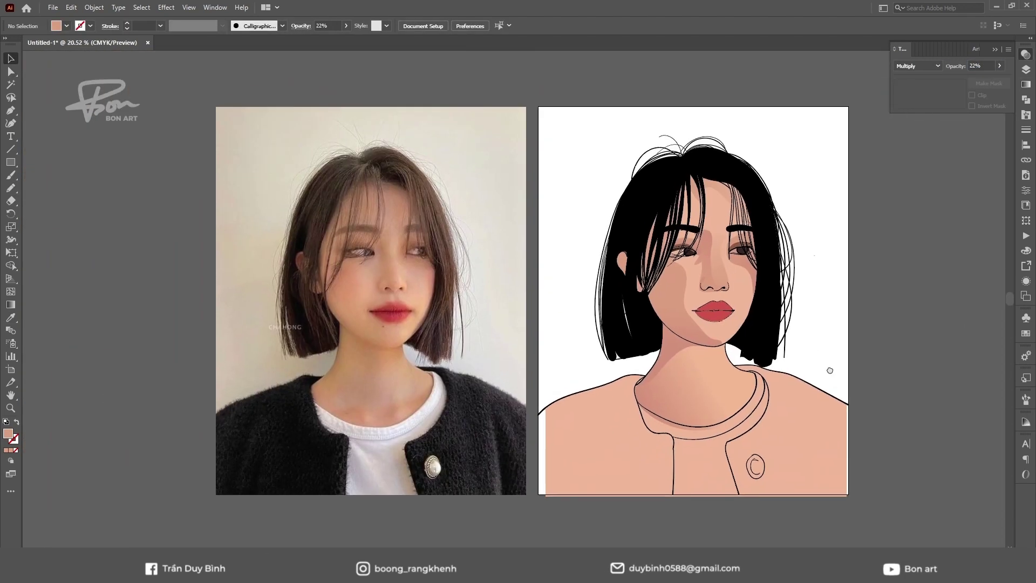
scroll(682, 392, "up", 3)
Add darker neck and under-chin shadow shapes with a right-to-left gradient
left_click_drag(738, 426, 741, 419)
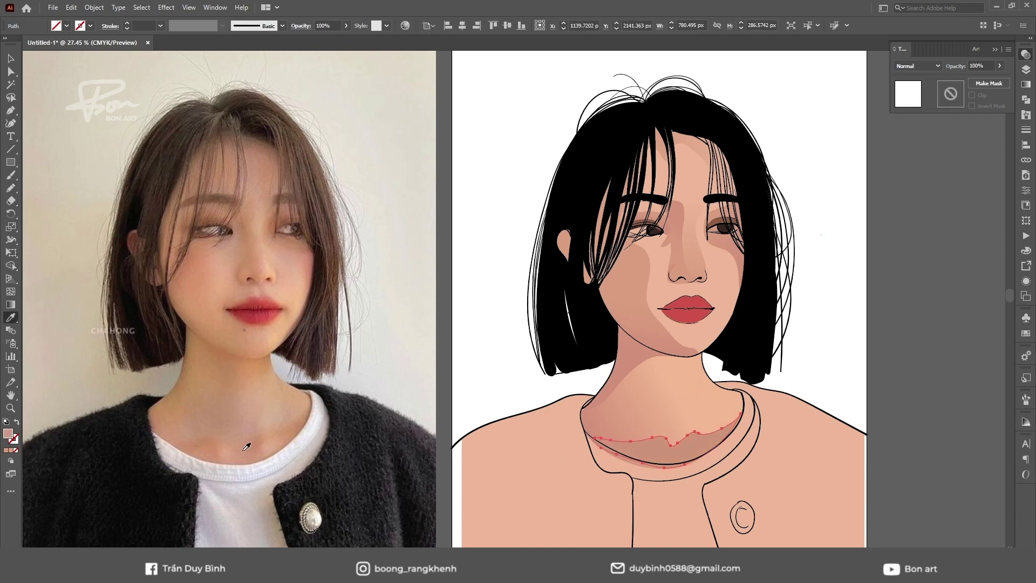
key("ctrl+shift+a")
mouse_move(686, 356)
left_mouse_down()
mouse_move(681, 374)
mouse_move(682, 357)
mouse_move(609, 437)
left_mouse_up()
key("g")
key("ctrl+alt+0")
scroll(670, 389, "up", 3)
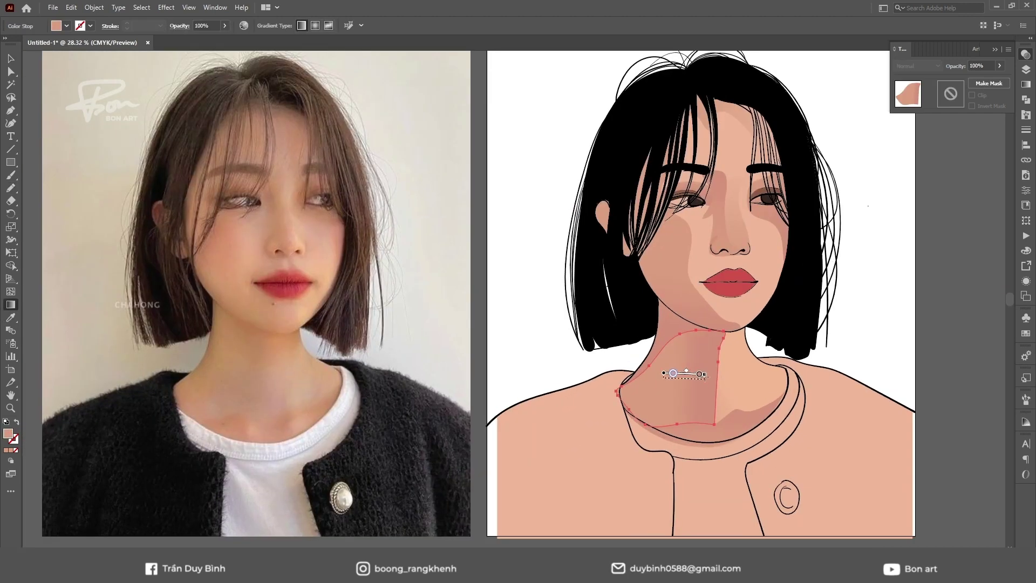
left_click_drag(684, 365, 633, 373)
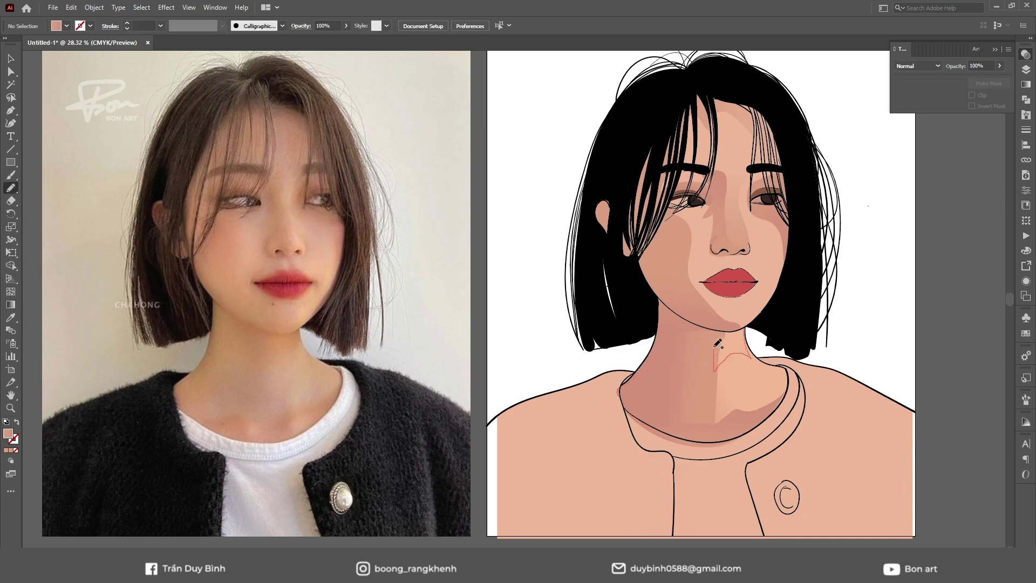
left_click_drag(718, 343, 719, 345)
key("ctrl+shift+a")
key("ctrl+alt+0")
scroll(702, 322, "up", 3)
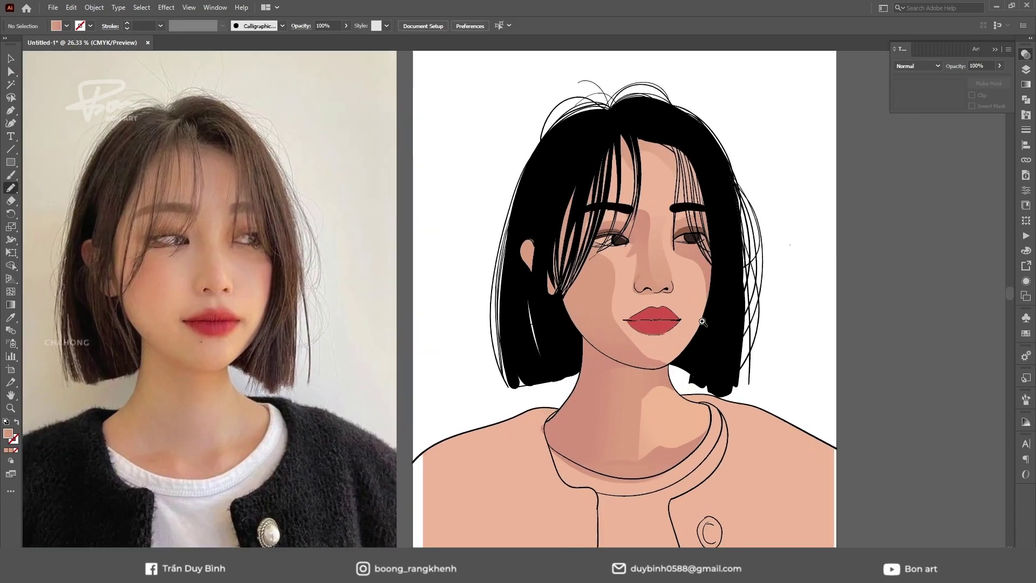
scroll(702, 322, "up", 1)
Draw a gradient tint shape around the right eye and a pink tint over the left eye
left_click_drag(744, 268, 749, 275)
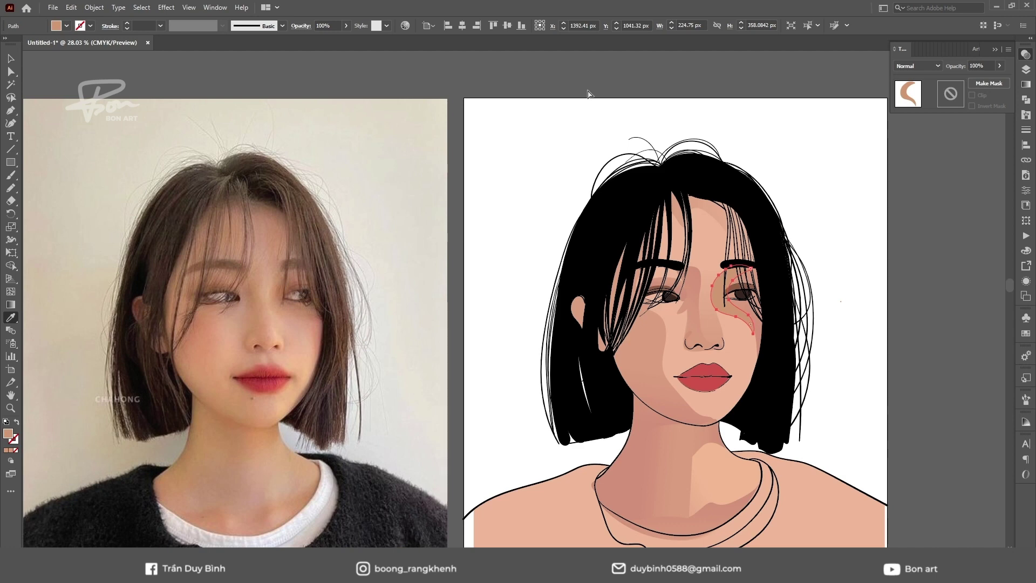
key("g")
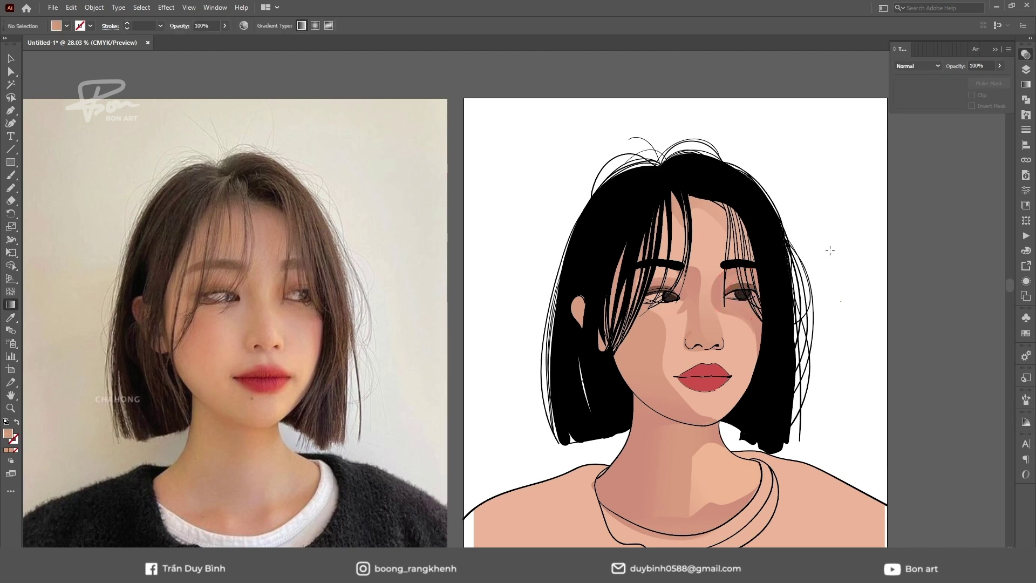
scroll(692, 296, "up", 2)
left_click_drag(637, 289, 683, 267)
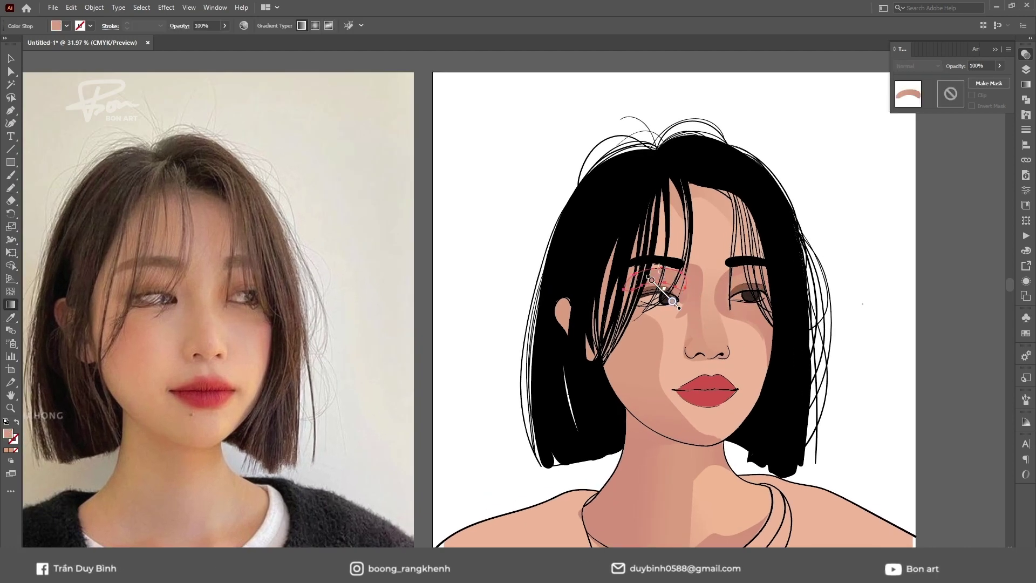
key("a")
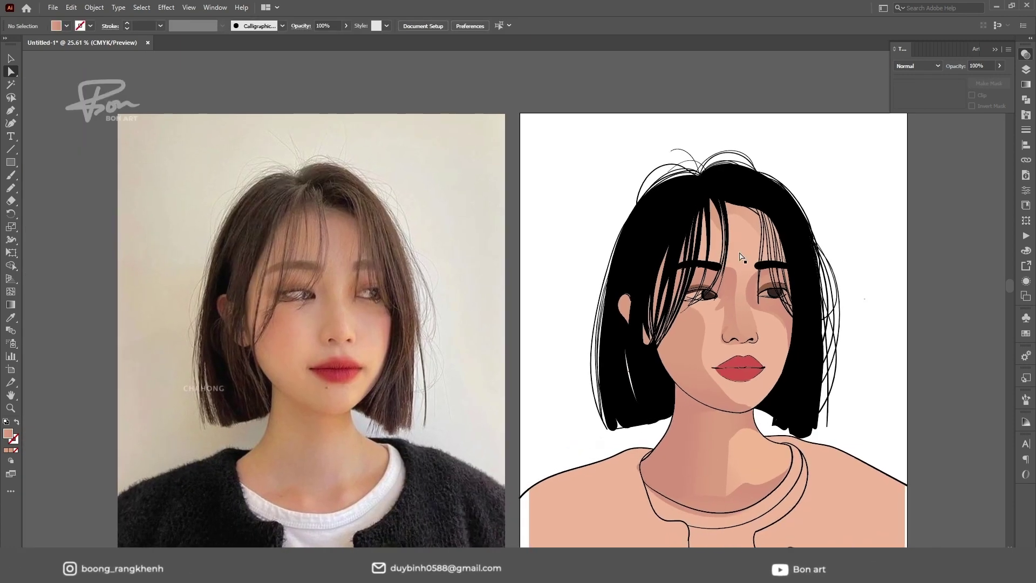
Fill the forehead shape with a photo colour and set it to 50% opacity
key("i")
left_click(361, 245)
key("g")
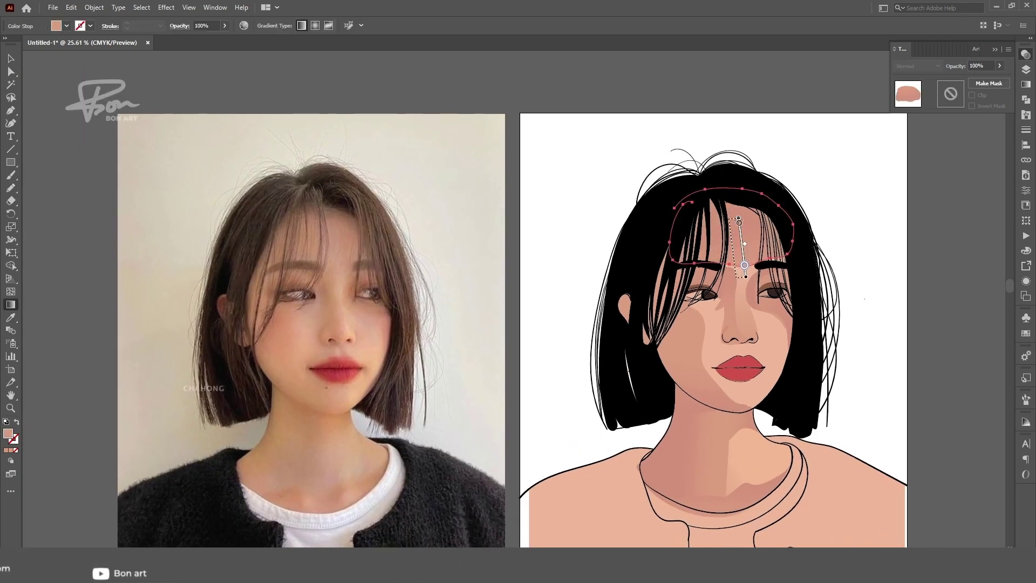
key("v")
key("5")
key("ctrl+shift+a")
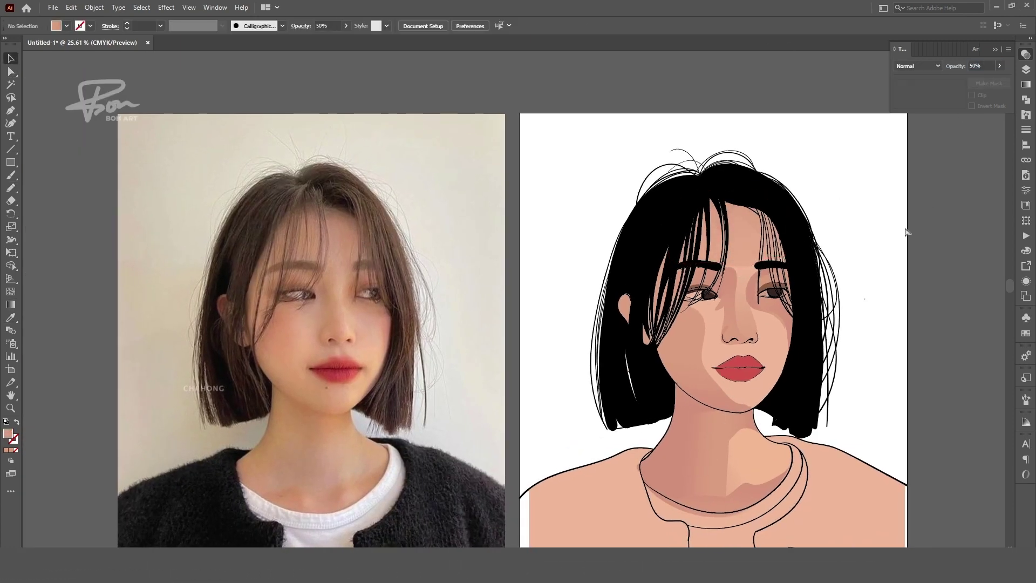
Pencil a shading stroke from the nose toward the lips
key("n")
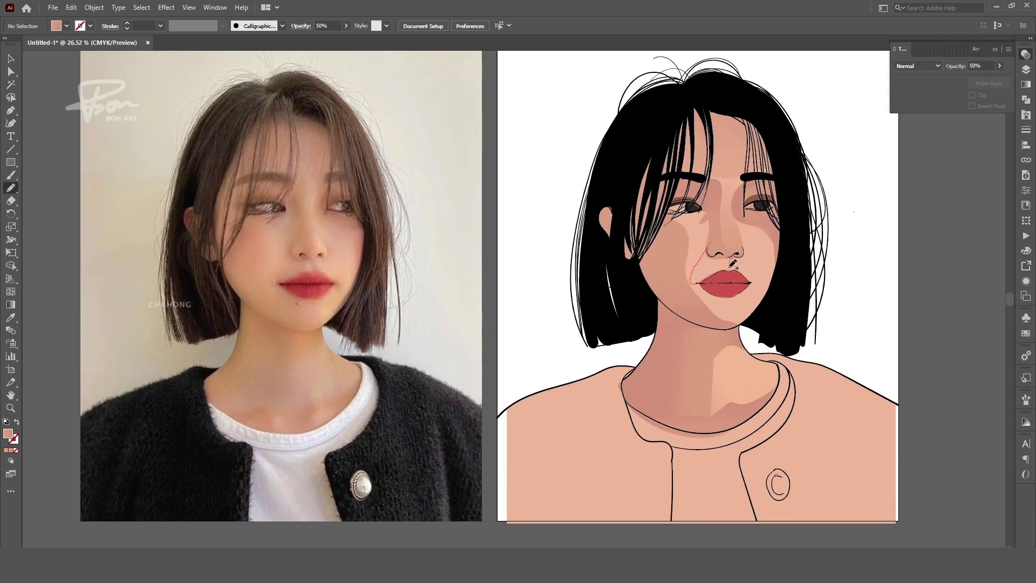
left_click_drag(733, 263, 761, 235)
scroll(767, 291, "up", 3)
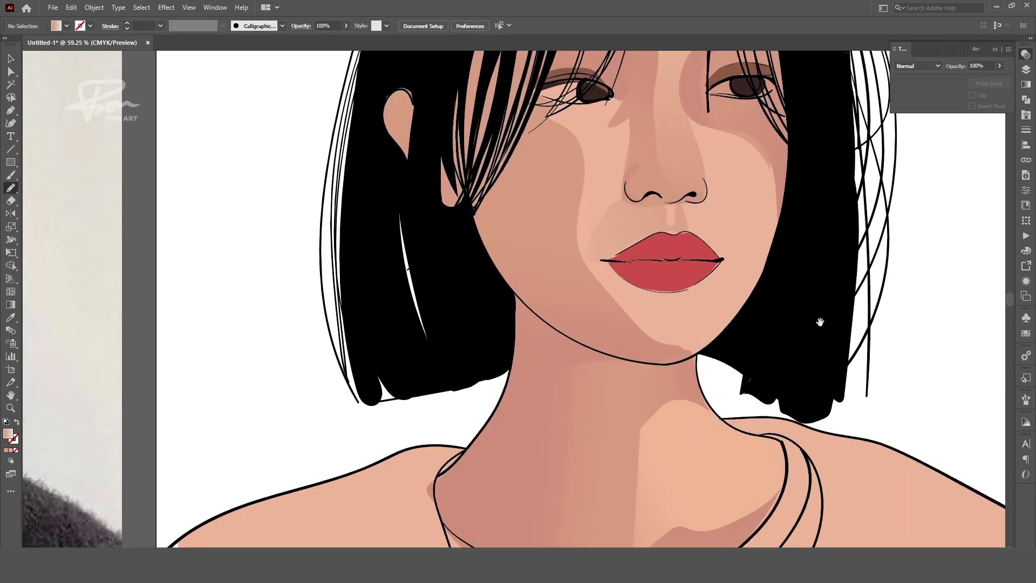
scroll(821, 322, "down", 3)
Sample dark and lighter reds from the photo to shade the lips
key("i")
scroll(710, 346, "up", 3)
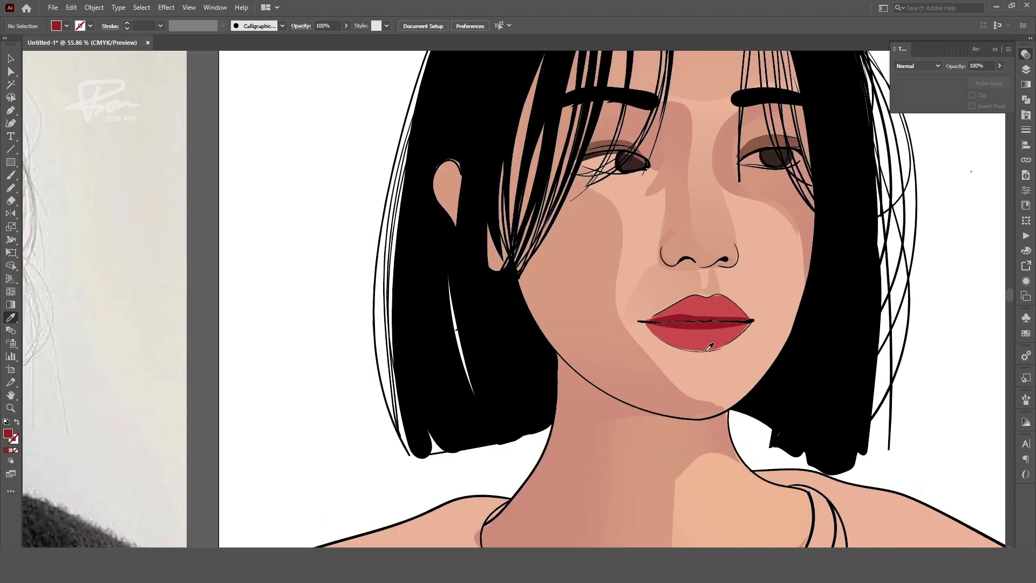
scroll(650, 319, "down", 5)
key("i")
scroll(775, 322, "up", 5)
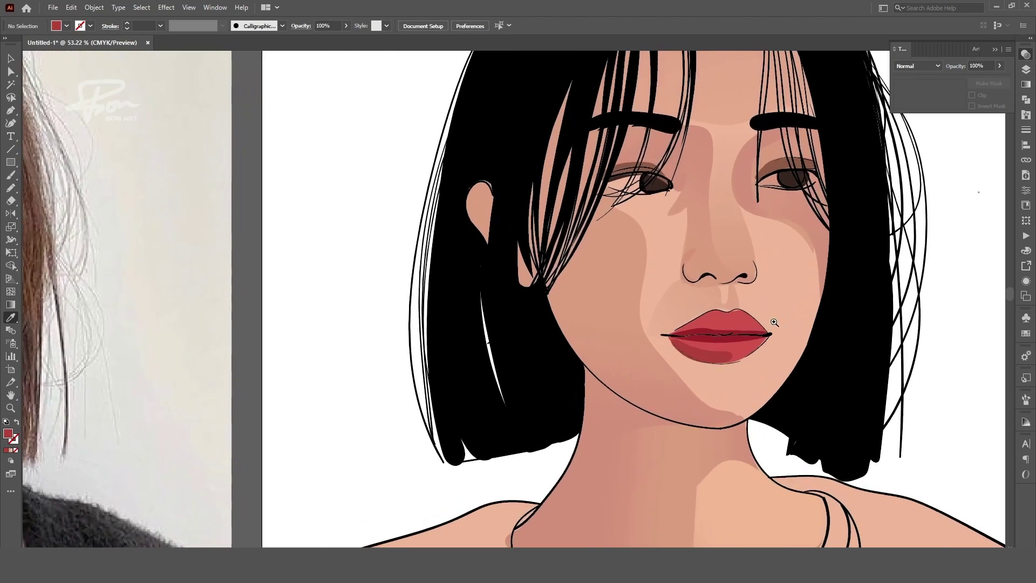
scroll(767, 324, "down", 2)
scroll(777, 341, "down", 3)
key("i")
scroll(799, 356, "up", 2)
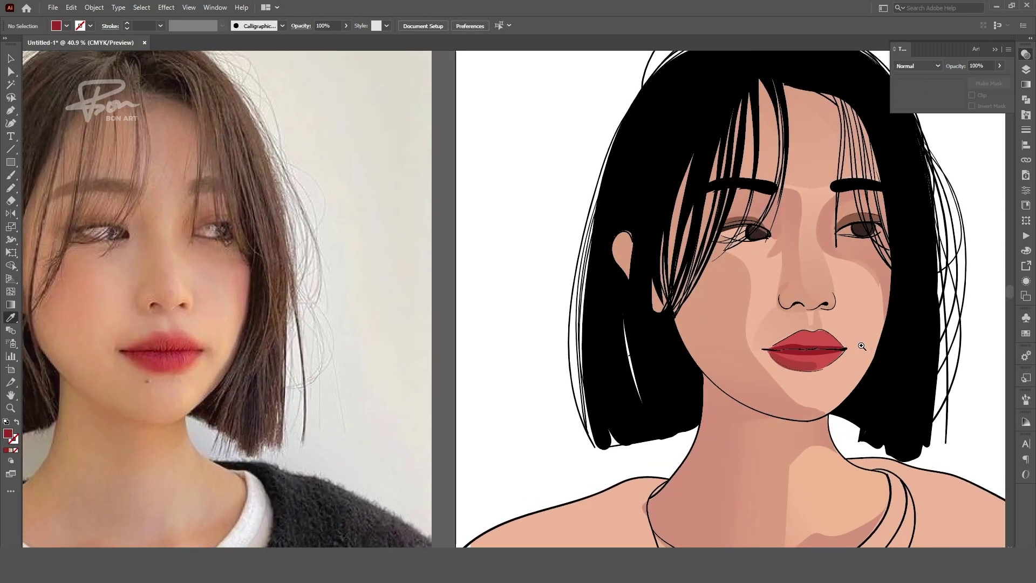
scroll(799, 378, "down", 5)
scroll(798, 243, "up", 3)
scroll(798, 243, "up", 2)
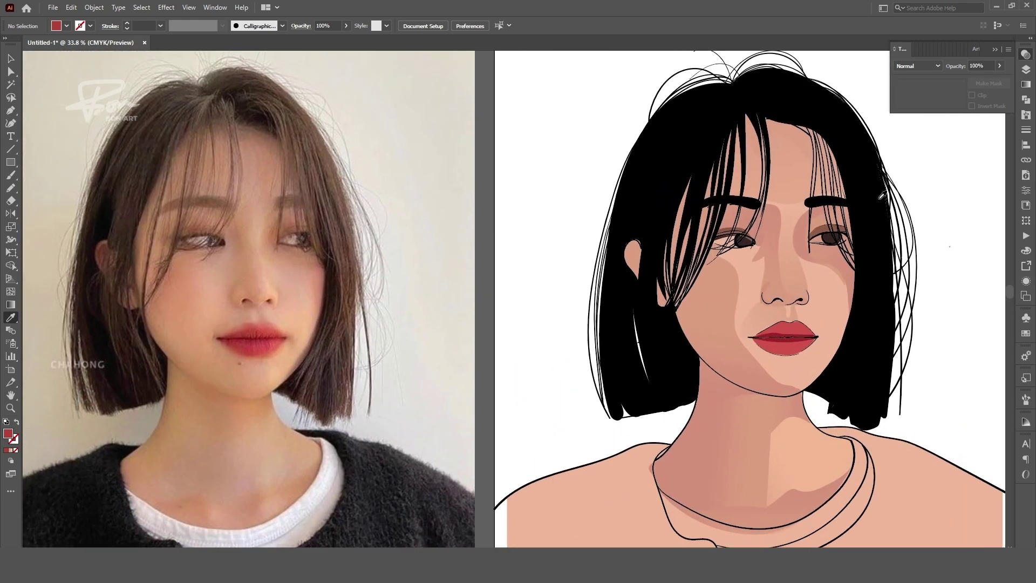
Draw a radial red gradient blush ellipse on the right cheek, add a lighter skin stop, and enlarge it
key("l")
left_click_drag(778, 248, 845, 314)
left_click(1026, 85)
left_click(957, 66)
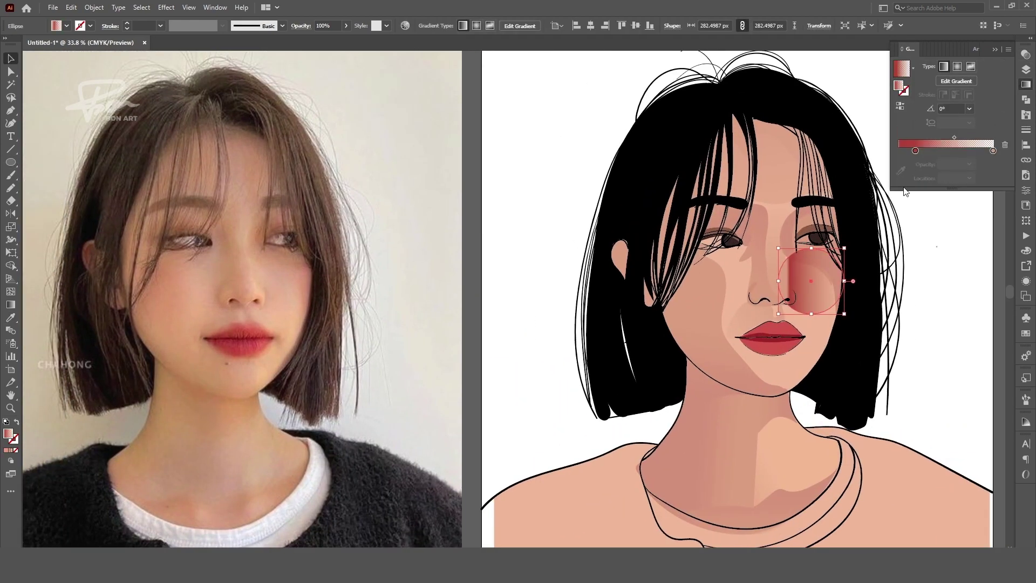
key("v")
scroll(648, 258, "left", 2)
key("i")
left_click(863, 249, "shift")
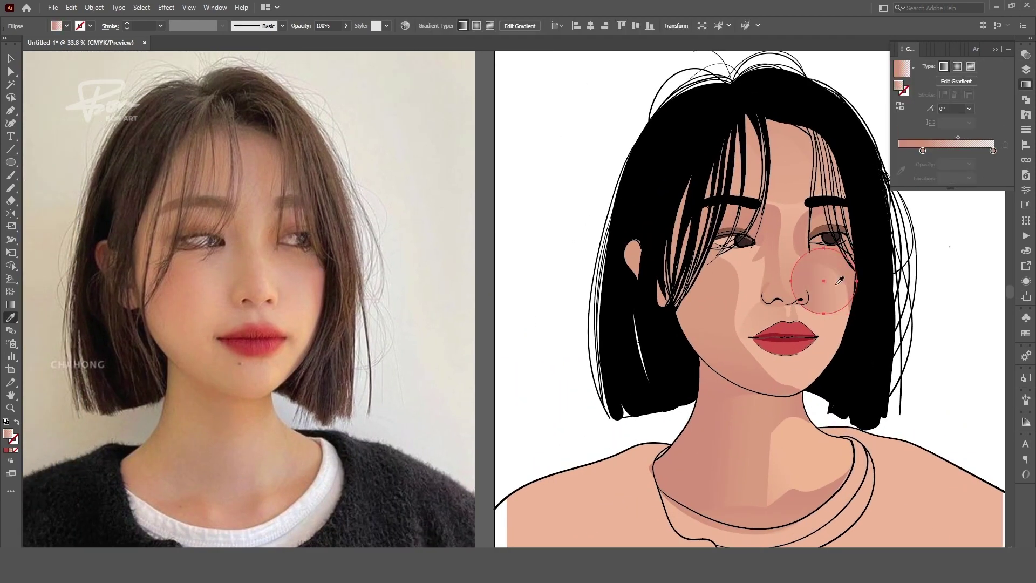
left_click_drag(860, 247, 877, 231)
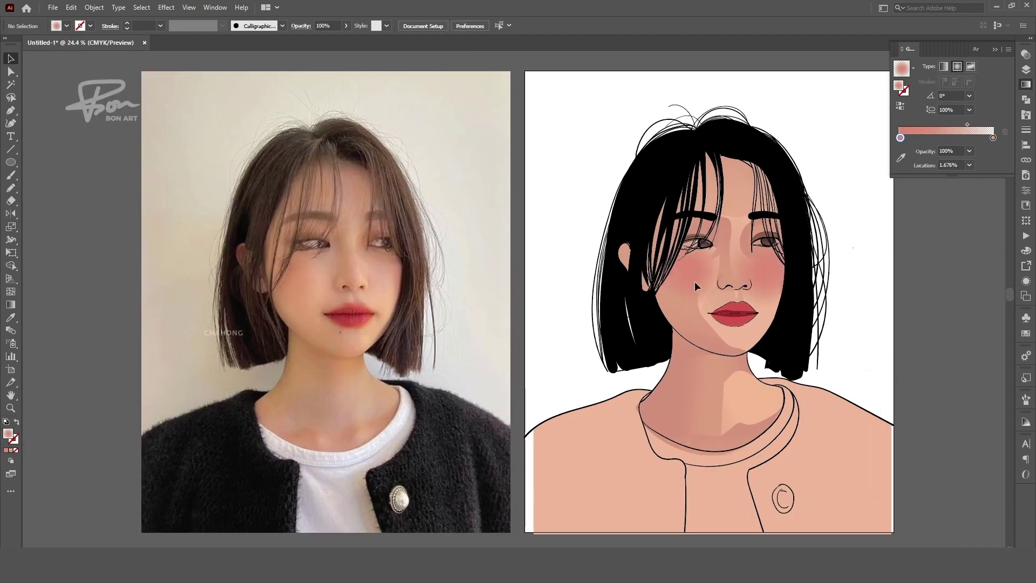
Draw a shading shape on the cheek by the lip, merge it with the face shading, and angle its gradient
left_click_drag(711, 278, 696, 340)
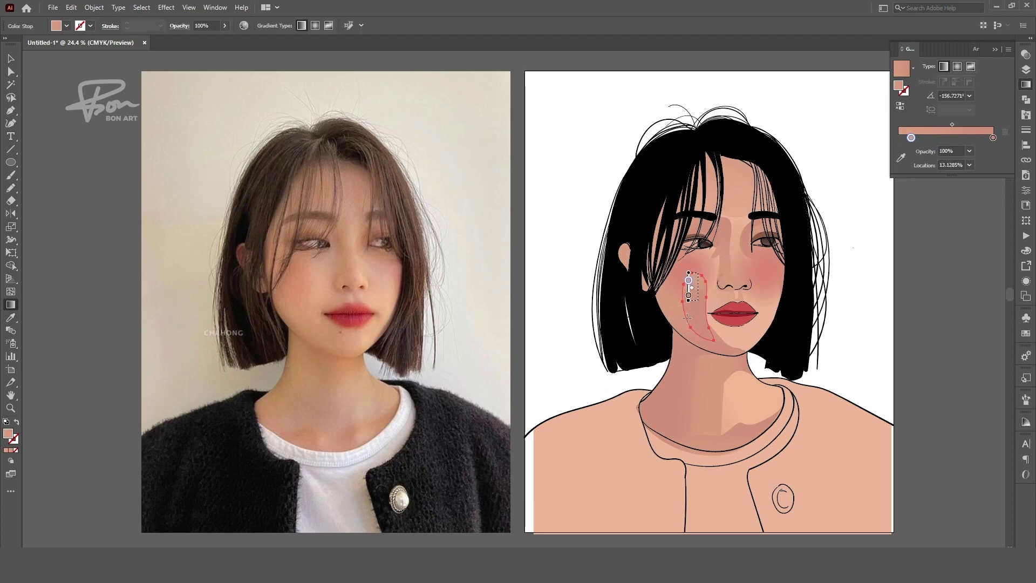
scroll(752, 346, "up", 1)
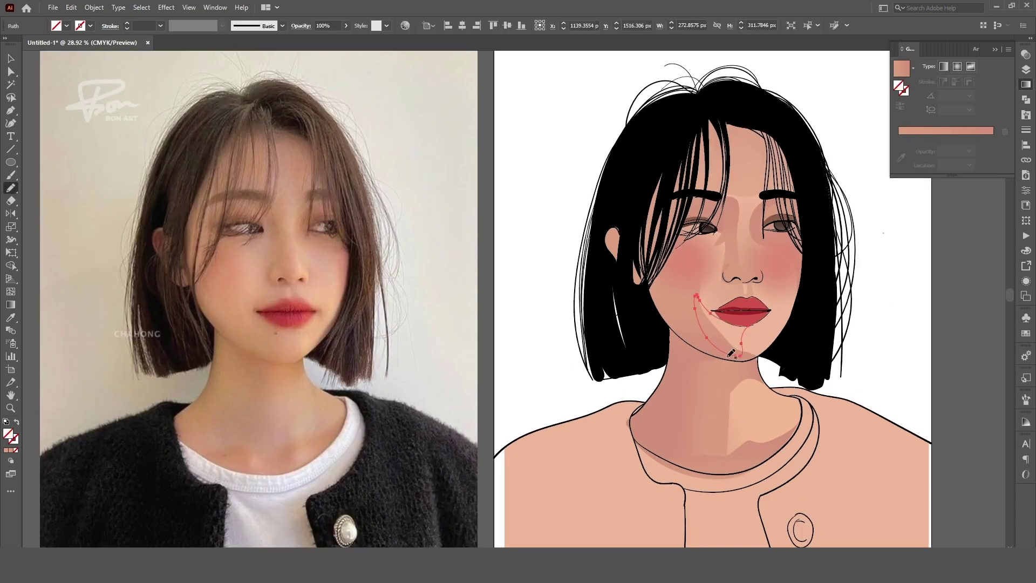
key("shift+m")
left_click_drag(708, 302, 765, 328)
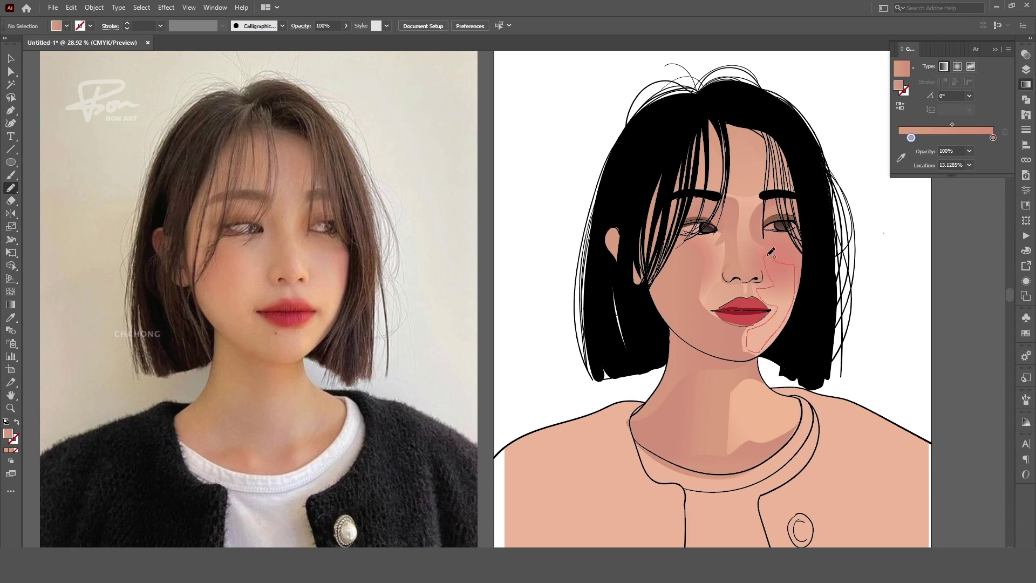
left_click_drag(771, 252, 767, 319)
key("g")
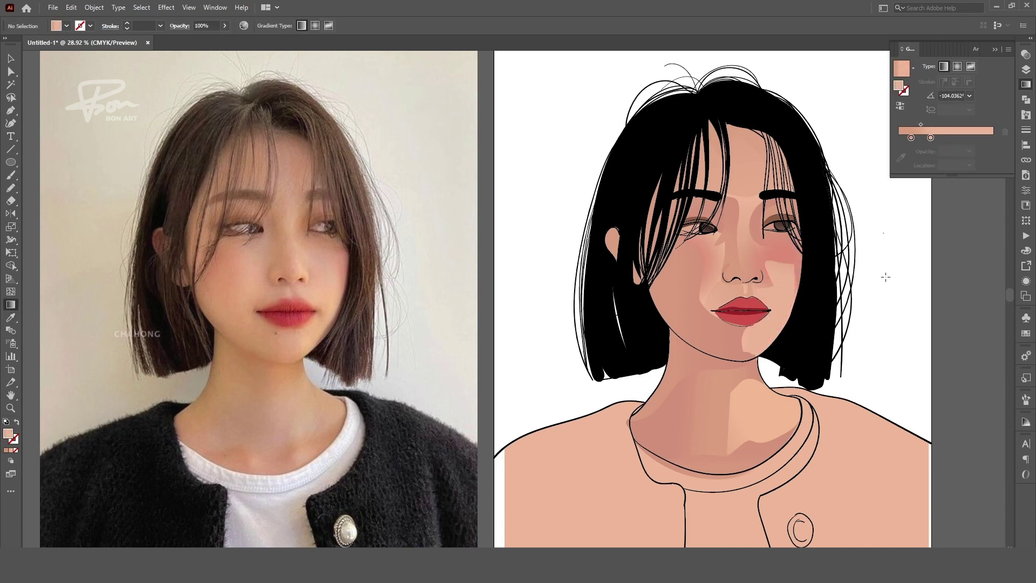
scroll(891, 327, "up", 1)
Add a gradient shading shape along the nose, angled gently downward, then select the cheek blush ellipse
key("n")
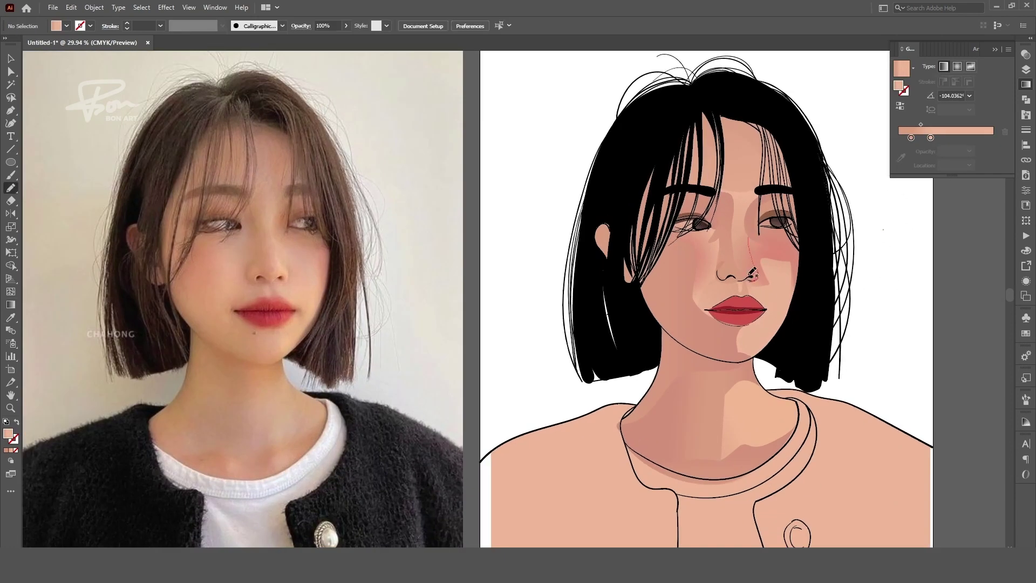
left_click_drag(752, 273, 753, 276)
key("g")
left_click_drag(724, 211, 758, 278)
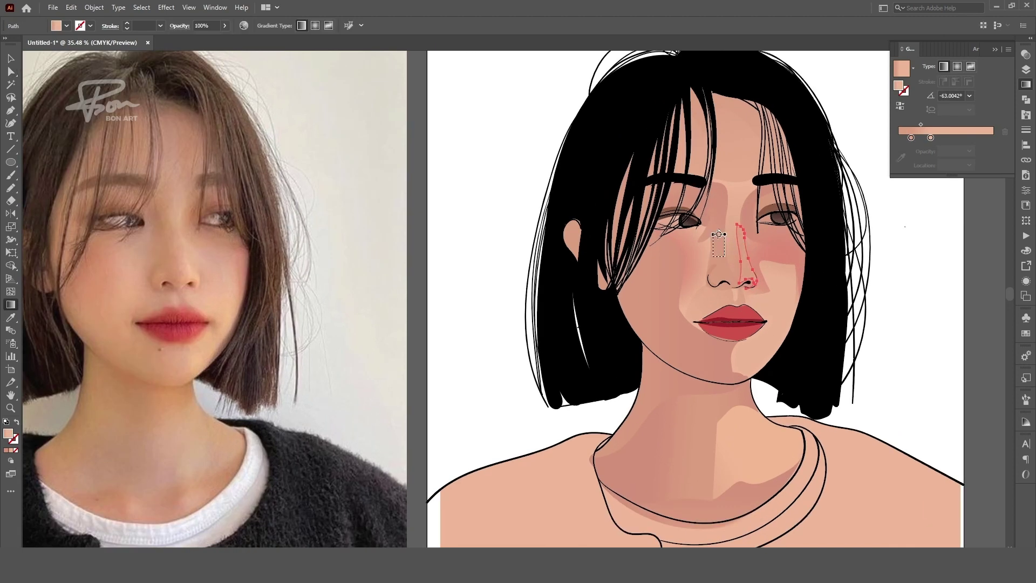
scroll(755, 242, "up", 2)
left_click_drag(752, 167, 763, 250)
scroll(822, 381, "down", 3)
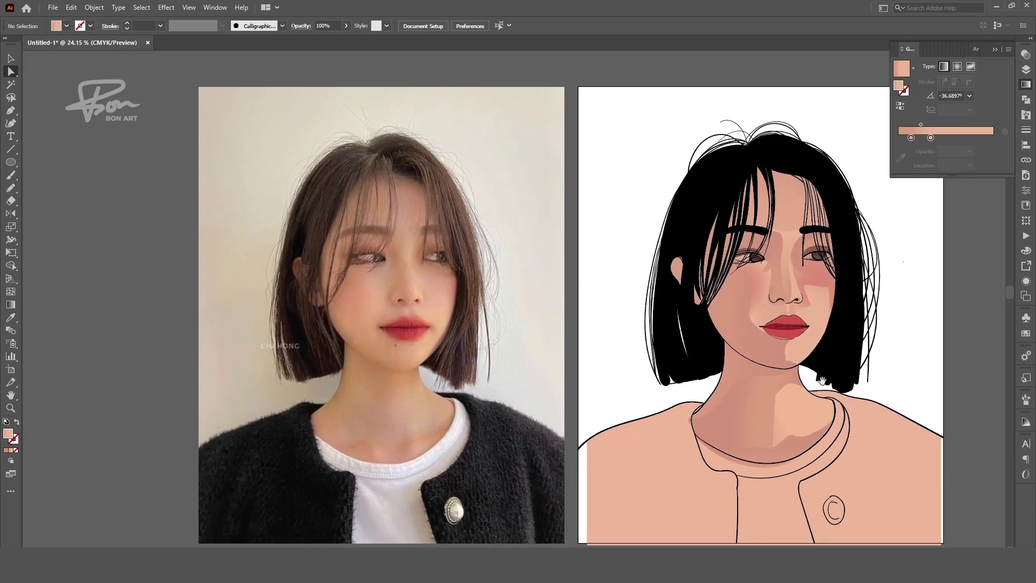
scroll(822, 381, "up", 1)
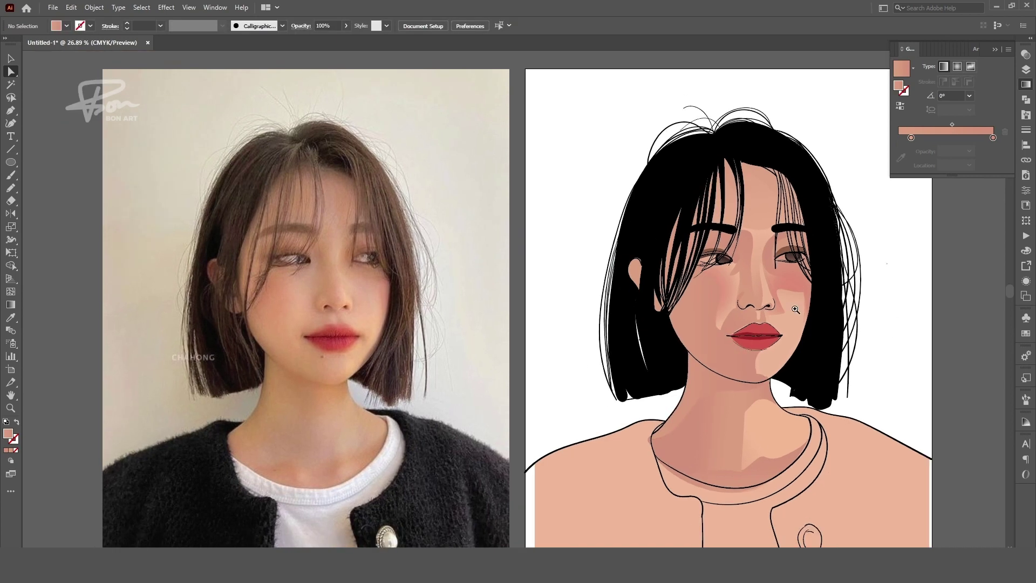
scroll(796, 309, "up", 1)
key("v")
left_click(700, 360)
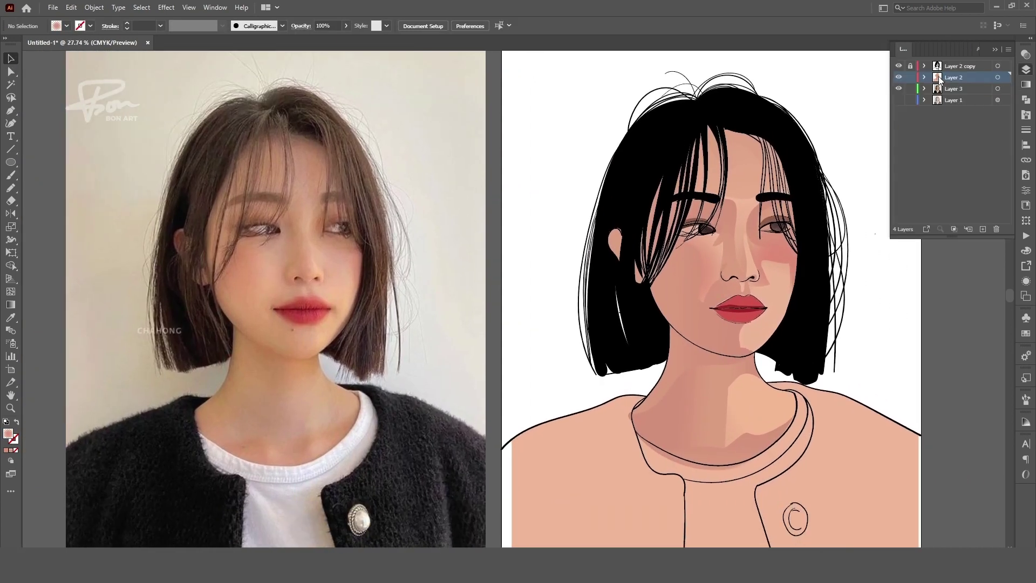
Draw skin-tone shading shapes beside the nose and between the brows, filled from the photo
scroll(654, 215, "up", 1)
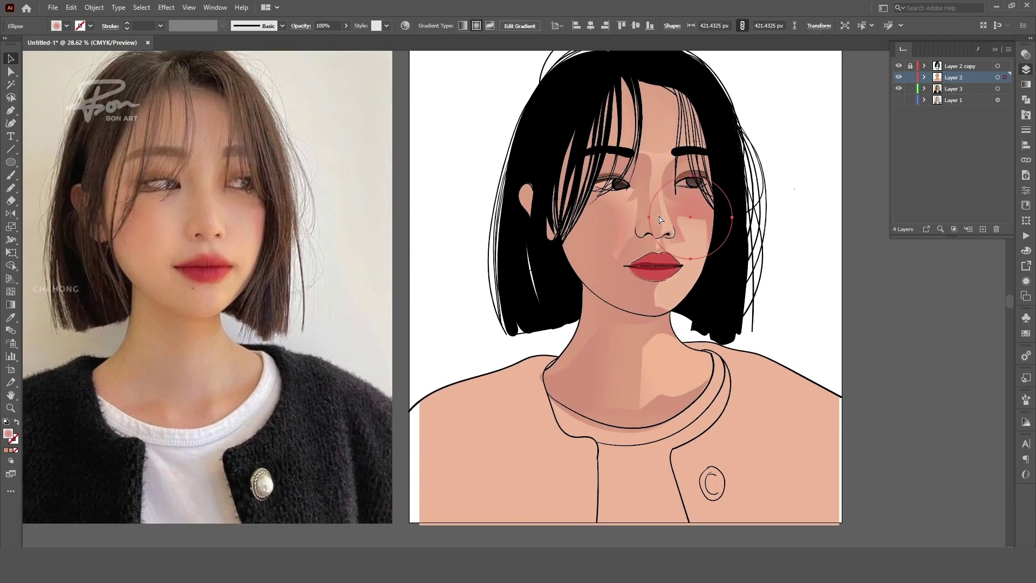
key("n")
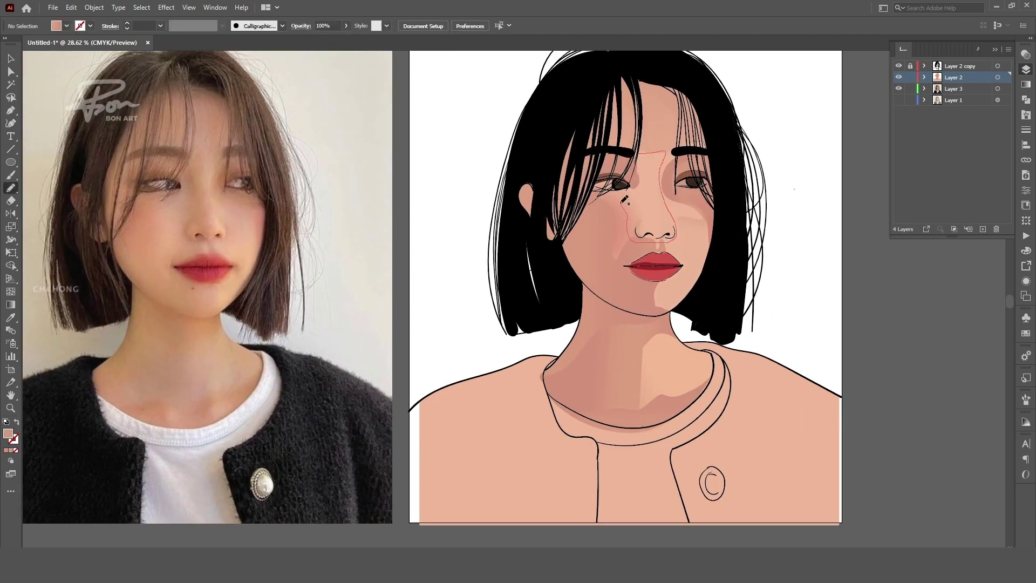
left_click_drag(625, 200, 624, 201)
key("i")
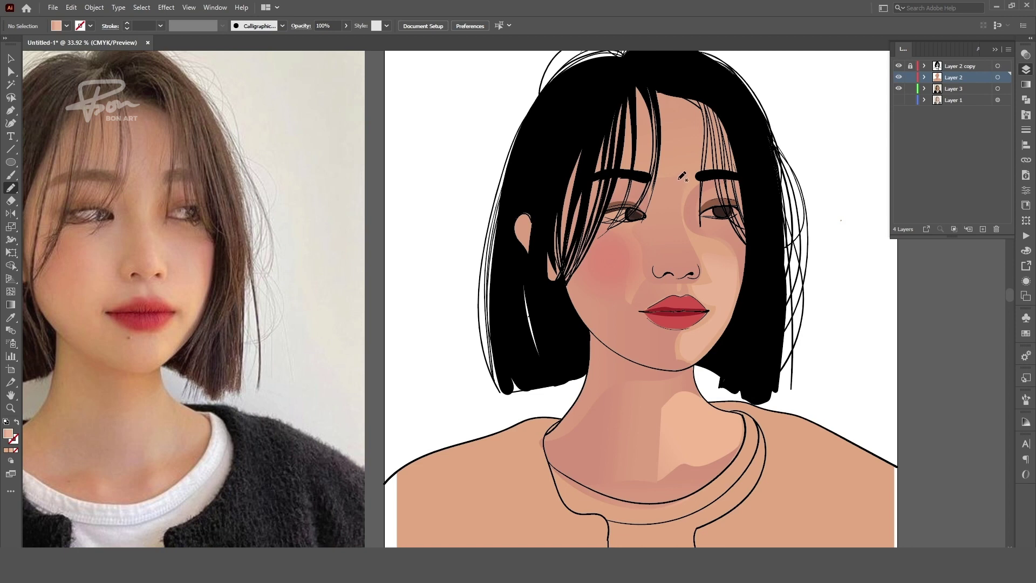
left_click_drag(682, 176, 699, 178)
key("i")
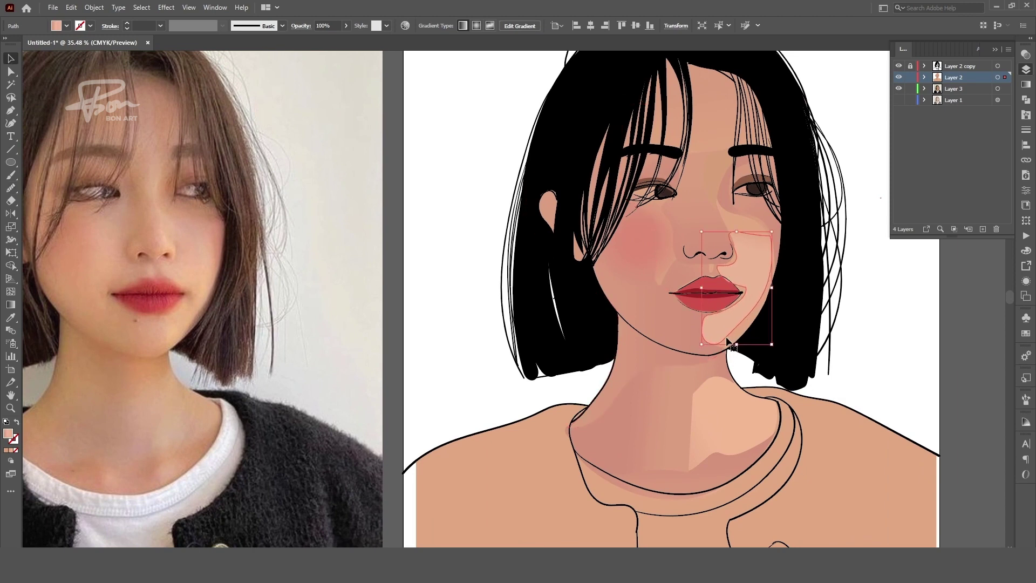
key("a")
left_click(9, 190)
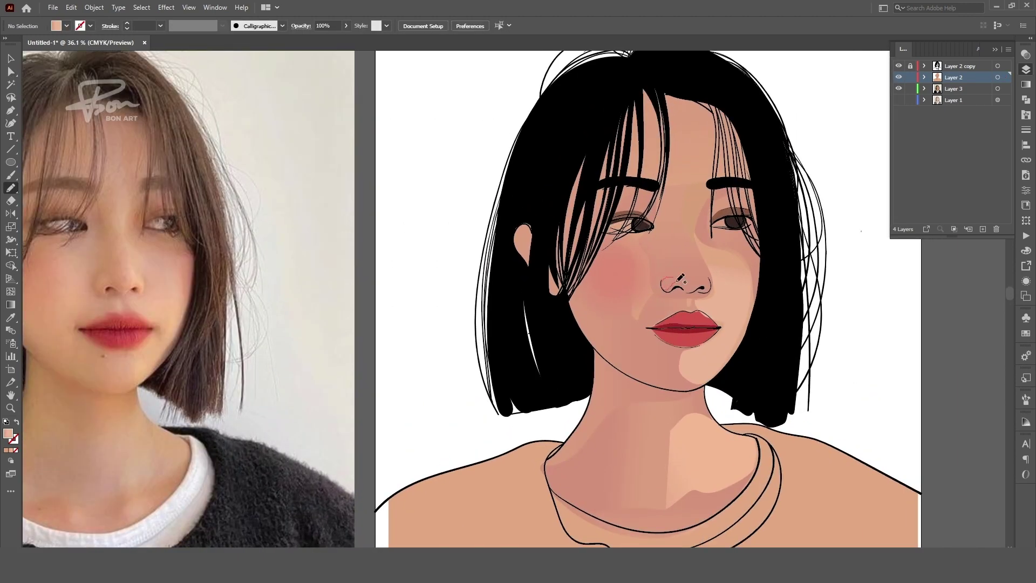
Add a shading shape beside the eye and a pink stroke by the right eye, adjusting its transparency
key("i")
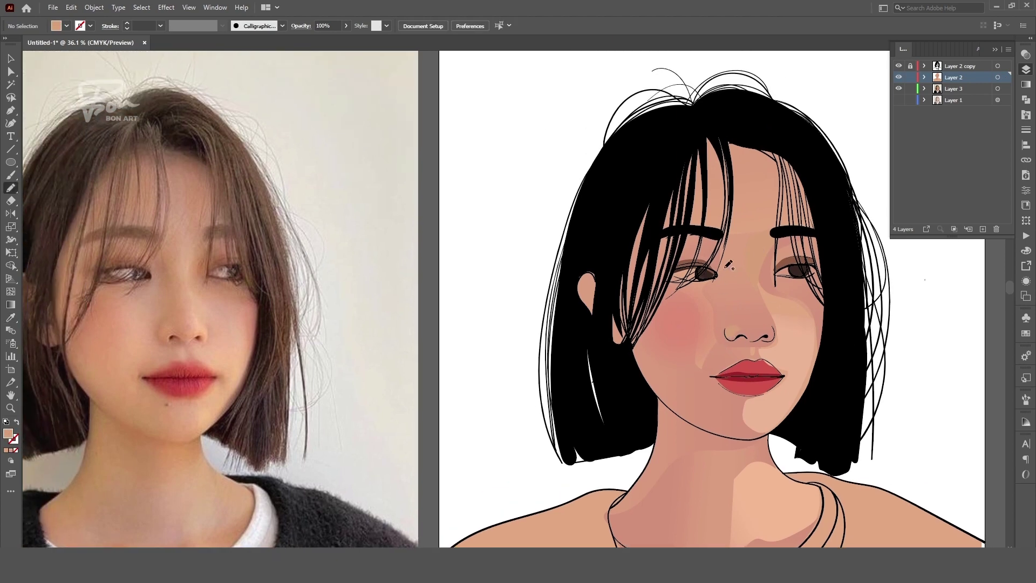
left_click_drag(730, 269, 728, 264)
key("v")
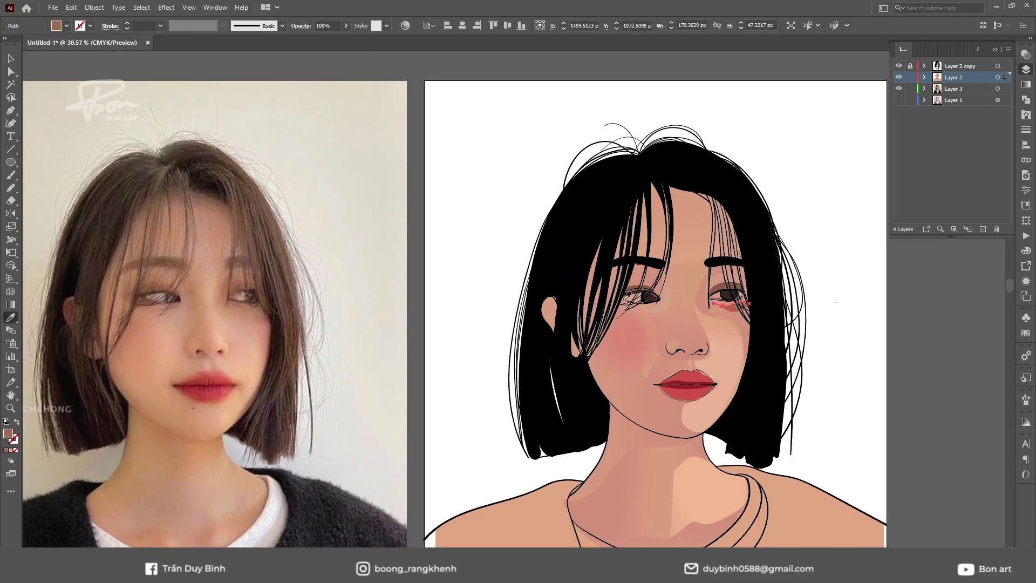
key("i")
left_click_drag(718, 272, 728, 278)
key("i")
left_click(1027, 54)
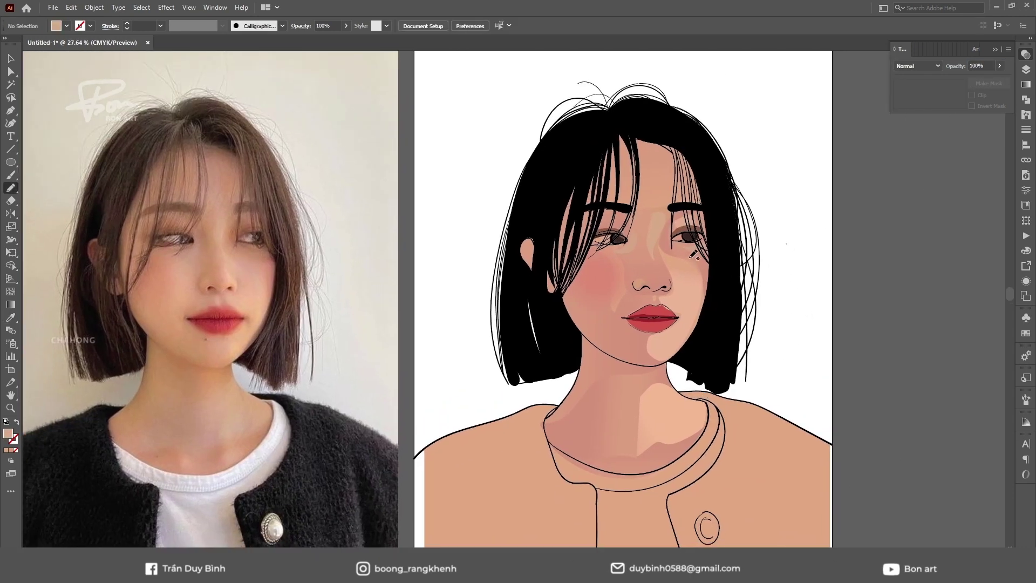
Draw a right-cheek shading shape and a light peach highlight down the nose
left_click_drag(685, 253, 701, 286)
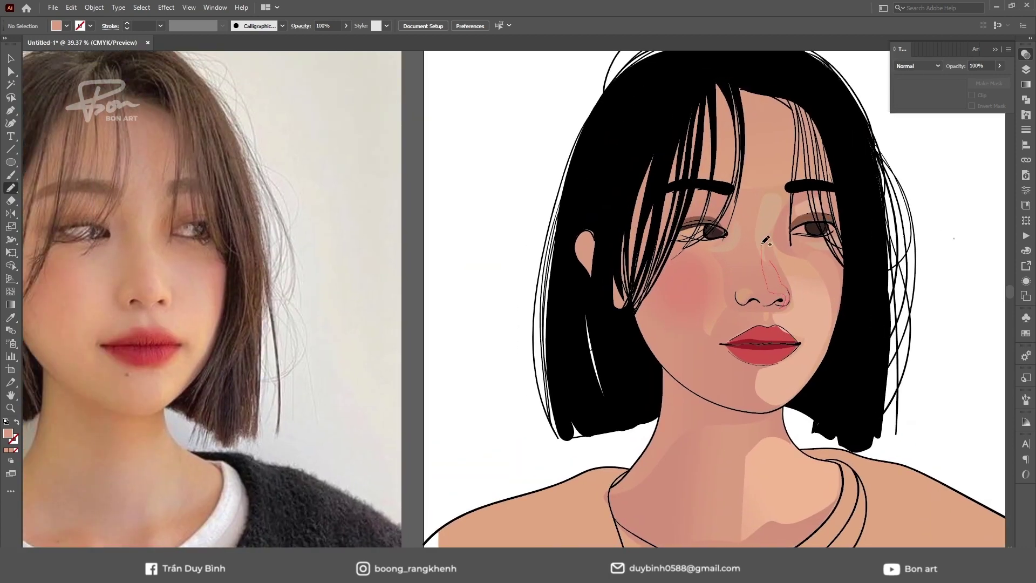
left_click_drag(765, 241, 766, 243)
key("i")
left_click(752, 271)
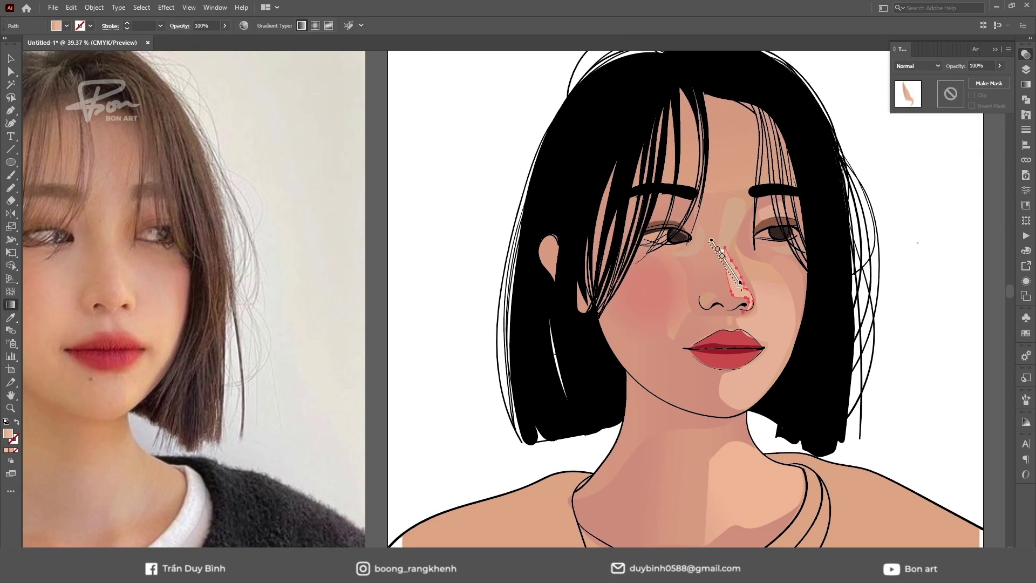
key("ctrl+shift+a")
key("n")
key("ctrl+0")
scroll(817, 273, "up", 3)
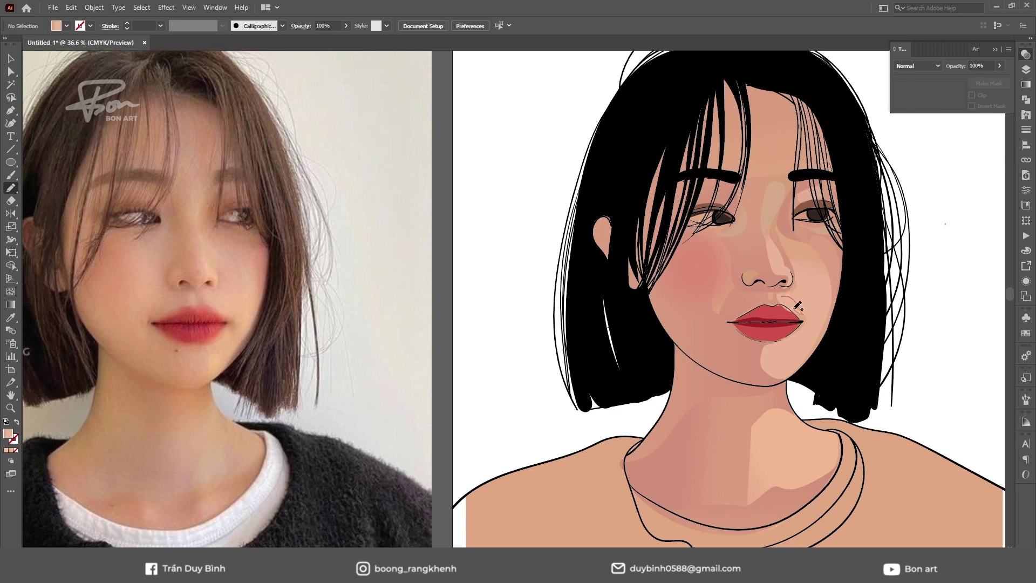
Add a skin-tone shading shape beside the lip corner
left_click_drag(798, 305, 803, 313)
key("i")
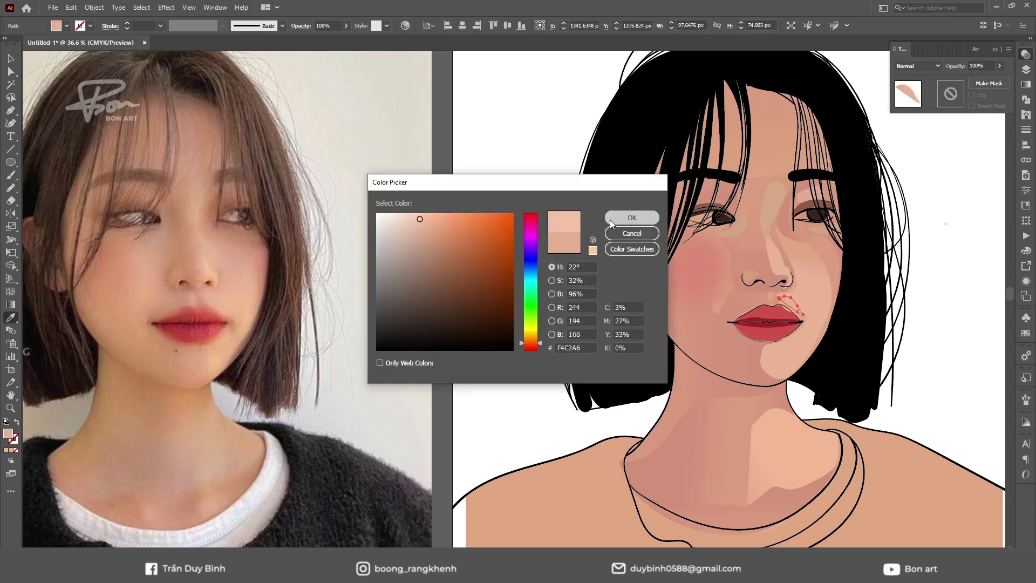
key("n")
scroll(733, 290, "up", 2)
scroll(733, 290, "down", 3)
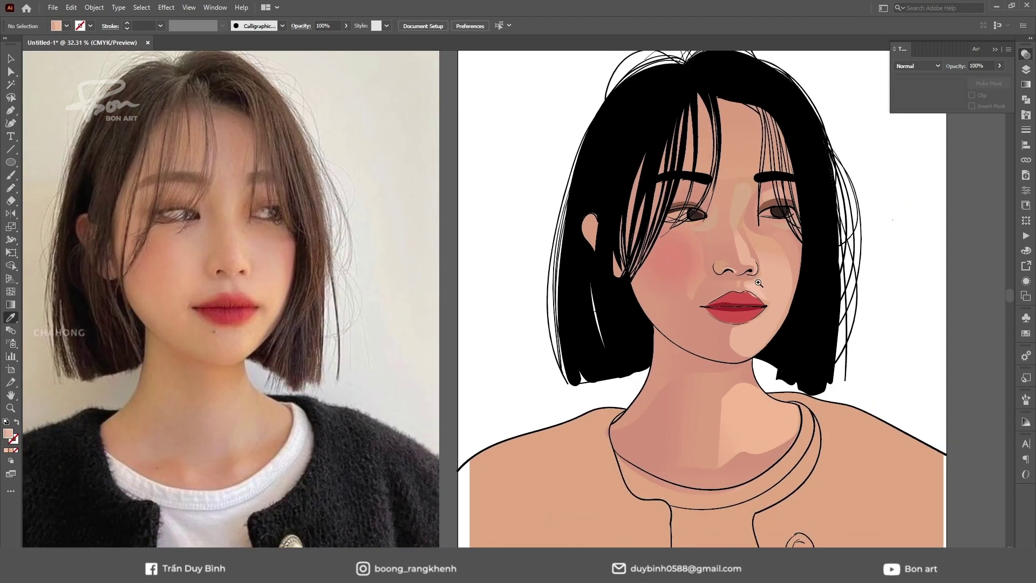
scroll(701, 323, "up", 1)
key("i")
key("ctrl+shift+a")
scroll(634, 412, "down", 2)
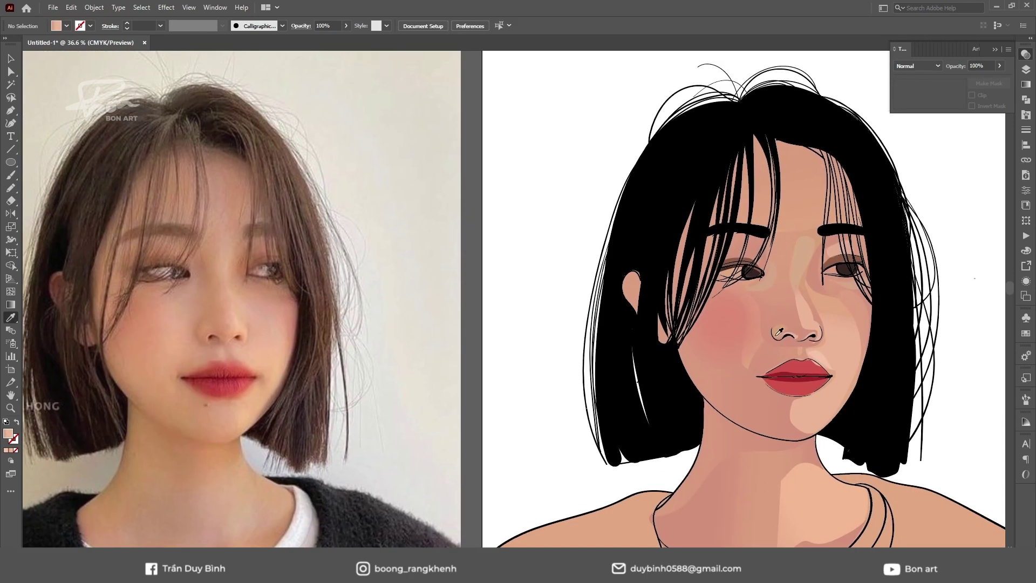
Add a small shading shape by the eye corner and a lip-red stroke above the right eye
left_click_drag(720, 269, 746, 279)
key("i")
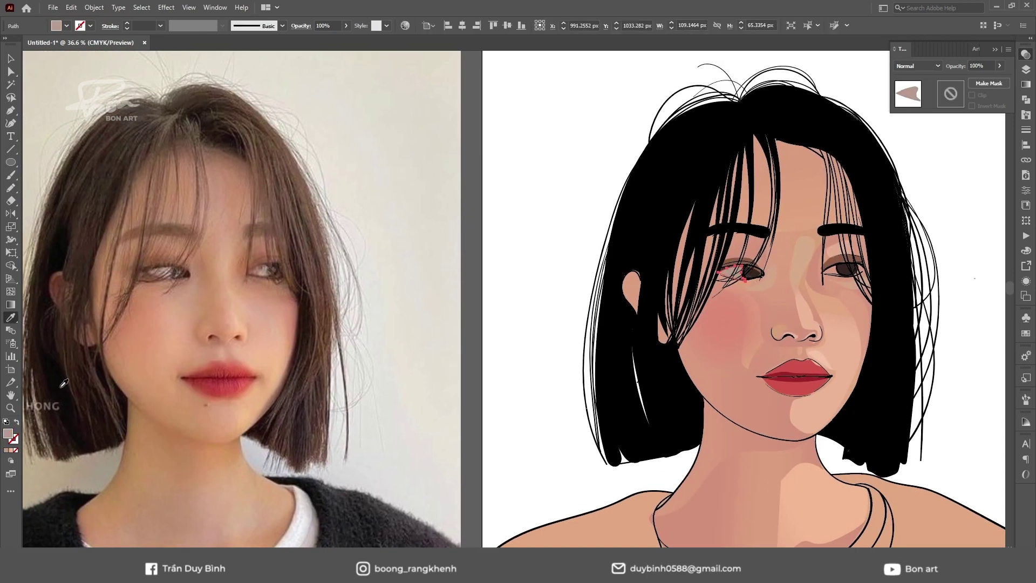
key("ctrl+shift+a")
key("n")
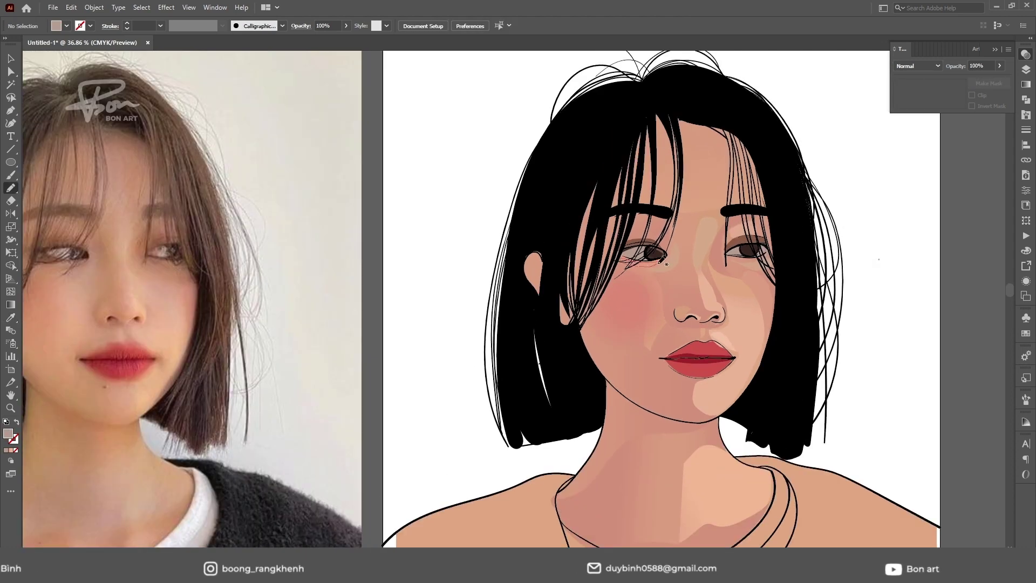
key("i")
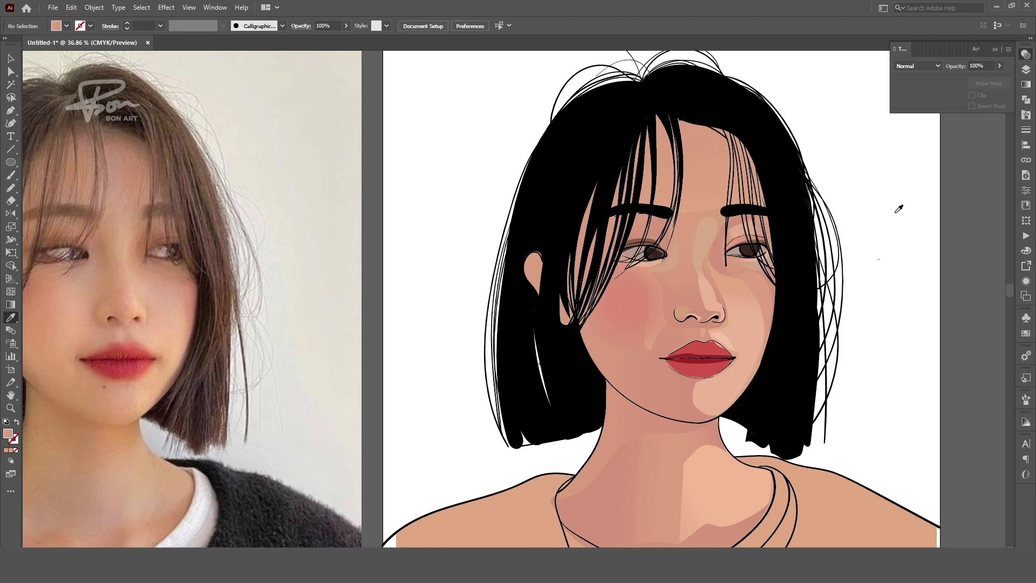
scroll(736, 245, "up", 3)
left_click_drag(744, 231, 772, 229)
key("i")
left_click(639, 433)
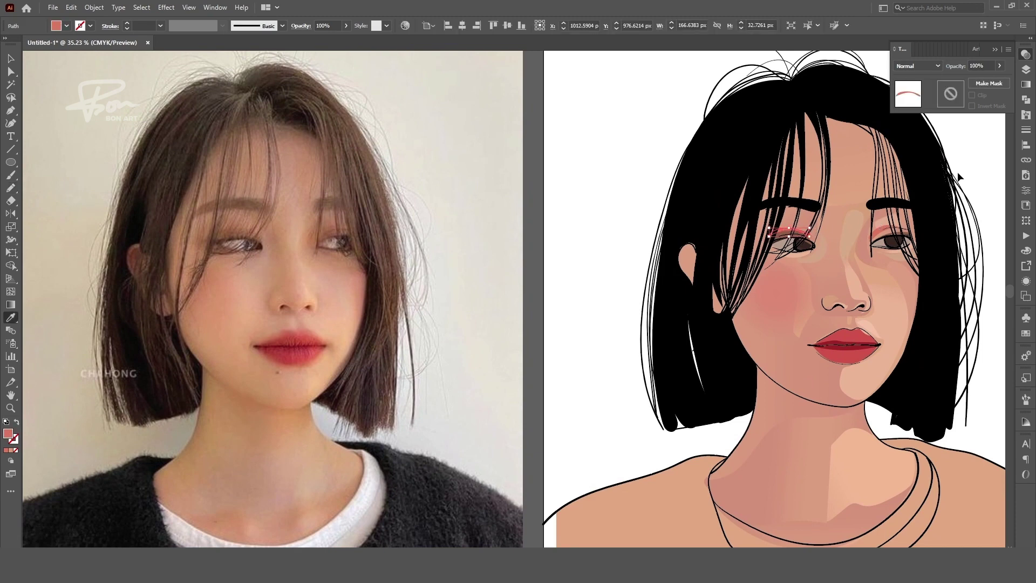
Draw a shadow shape along the neck set to Multiply blending
scroll(725, 372, "down", 2)
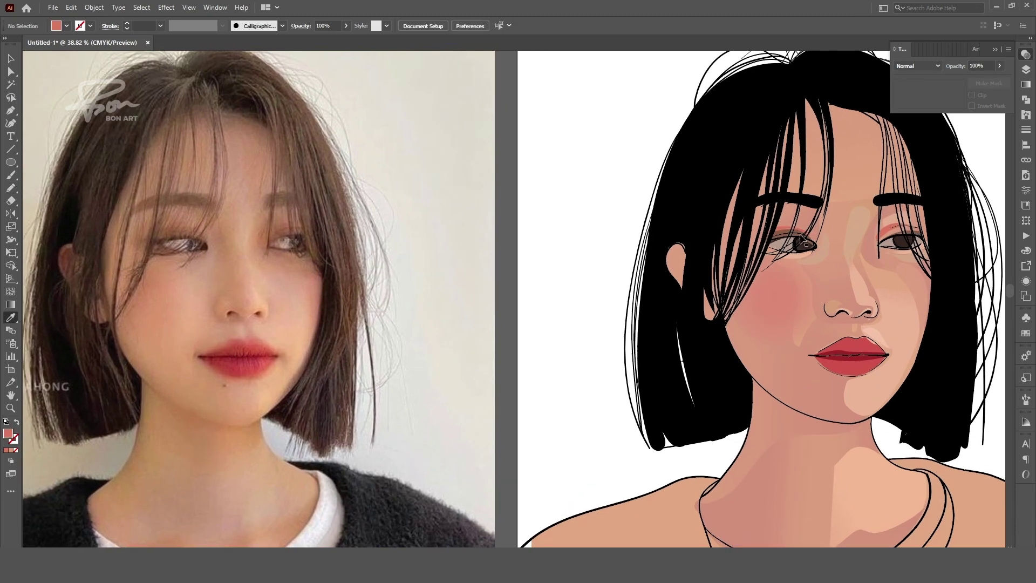
scroll(725, 372, "down", 1)
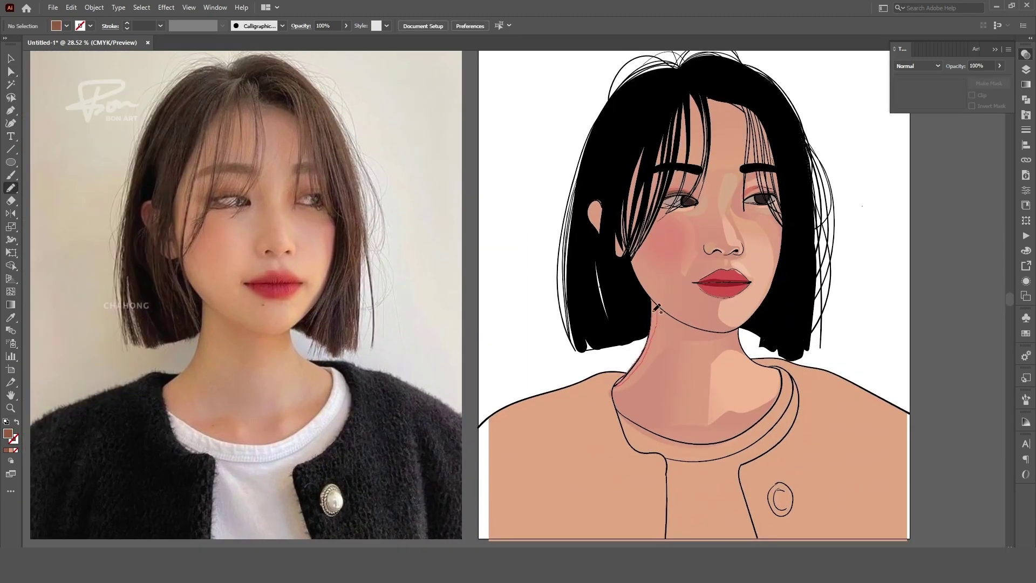
left_click_drag(657, 309, 654, 300)
left_click(918, 66)
left_click(918, 102)
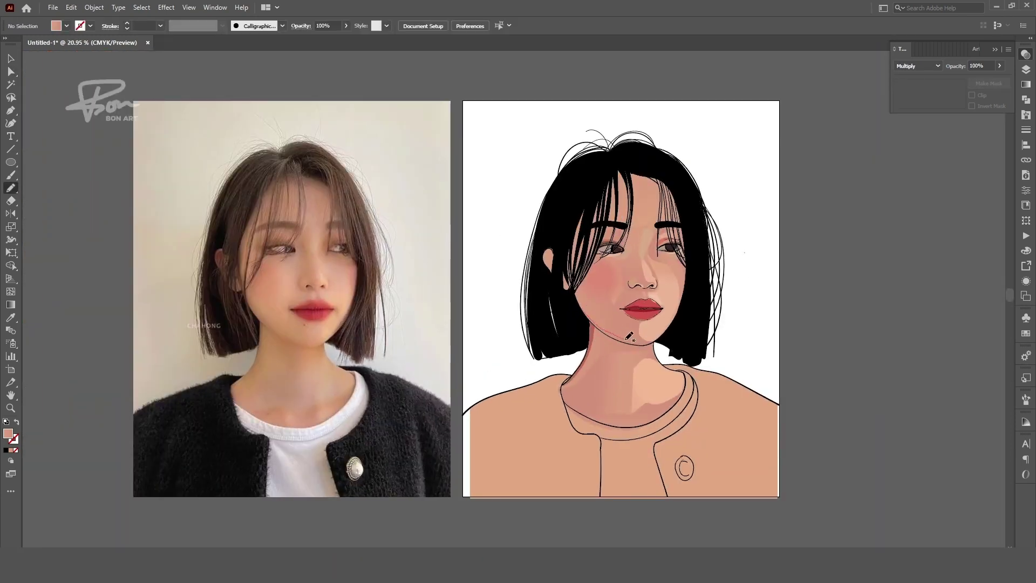
Add a neck shading shape with a photo skin-colour gradient fading to 40% opacity
left_click_drag(609, 345, 586, 316)
key("i")
left_click(297, 350)
key("g")
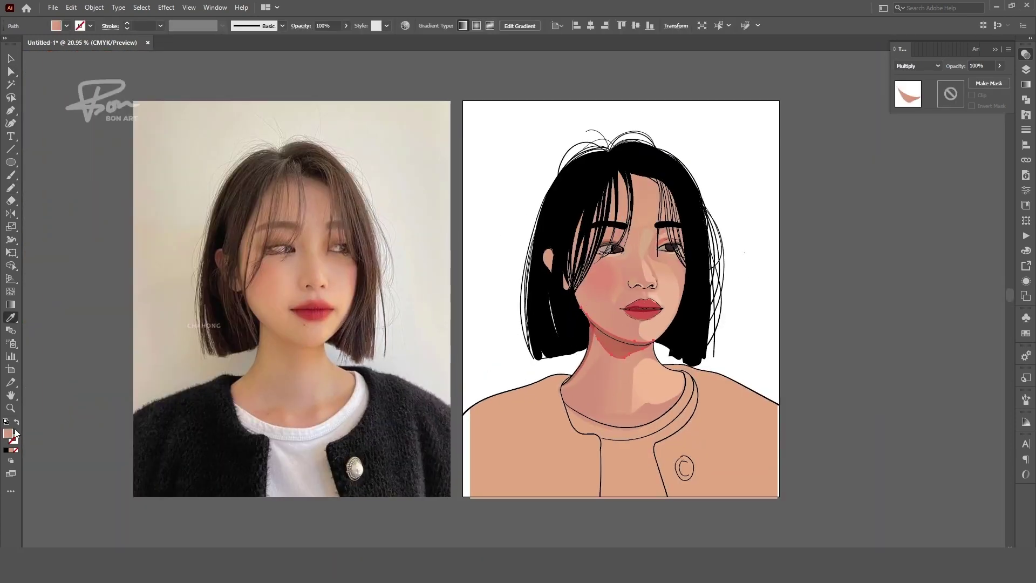
left_click(1026, 84)
left_click(993, 137)
left_click(970, 151)
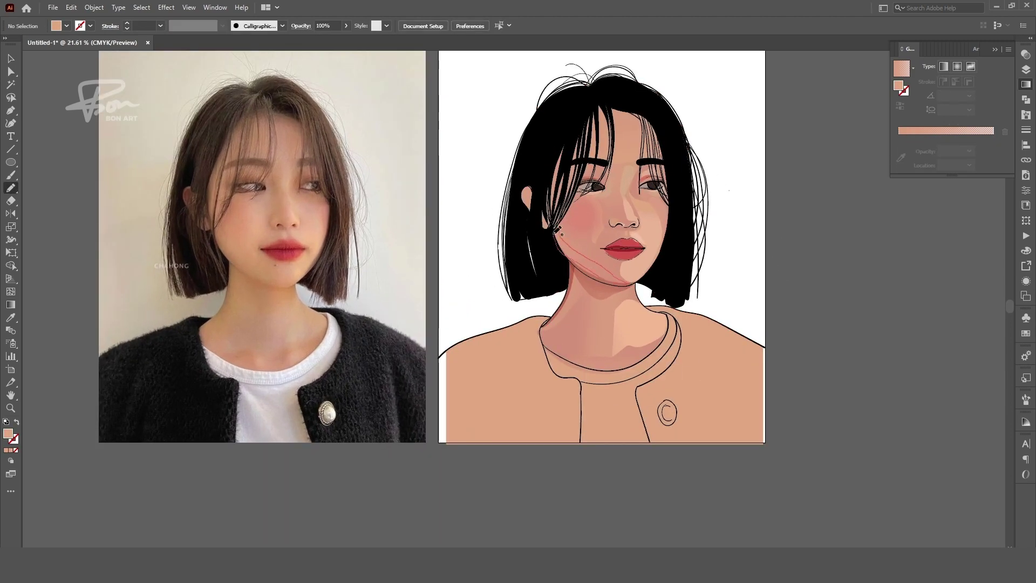
Draw a cheek shading shape filled from the photo and nudge it up and left
left_click_drag(558, 232, 557, 233)
key("i")
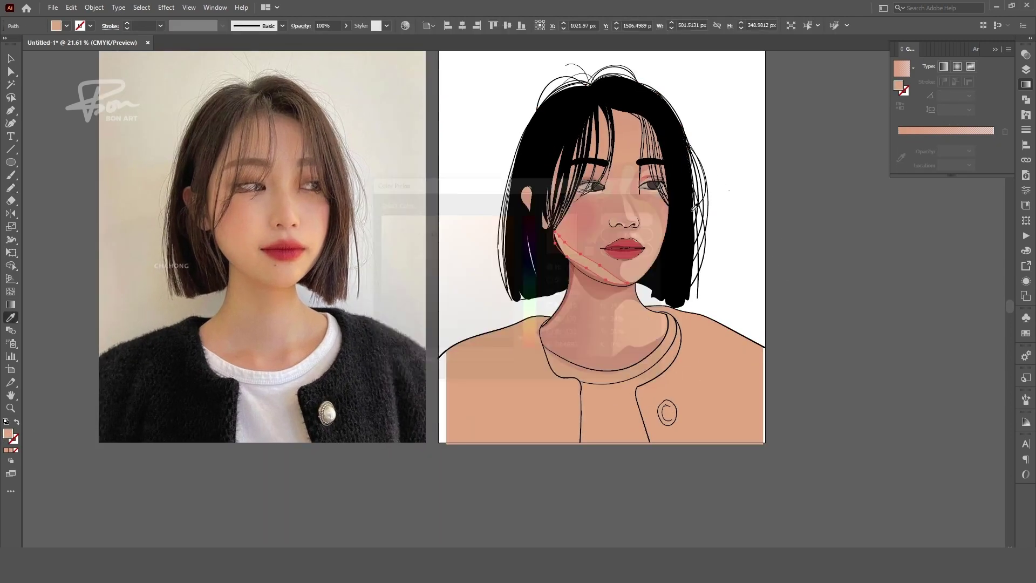
key("a")
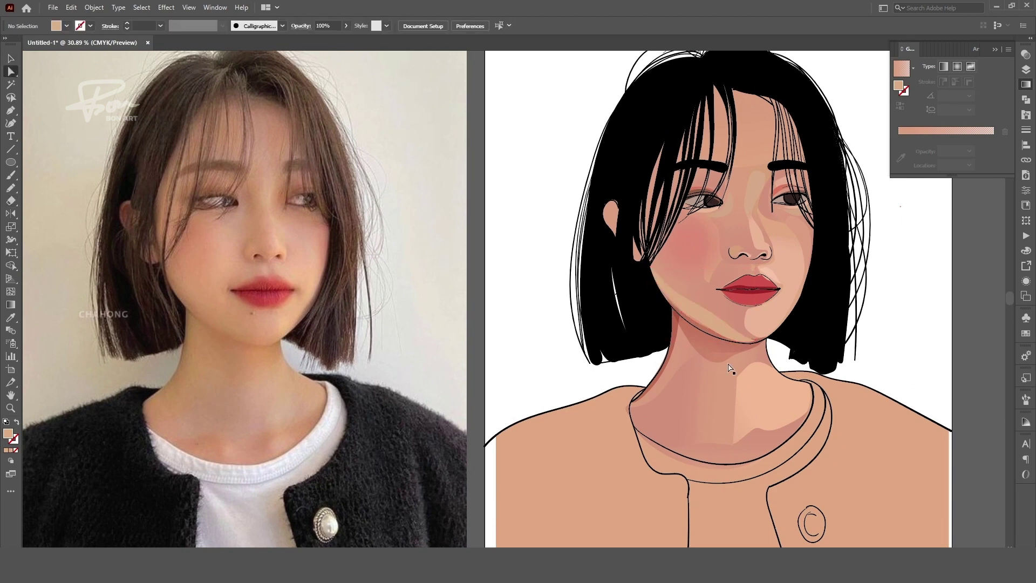
left_click_drag(720, 323, 713, 319)
left_click(10, 188)
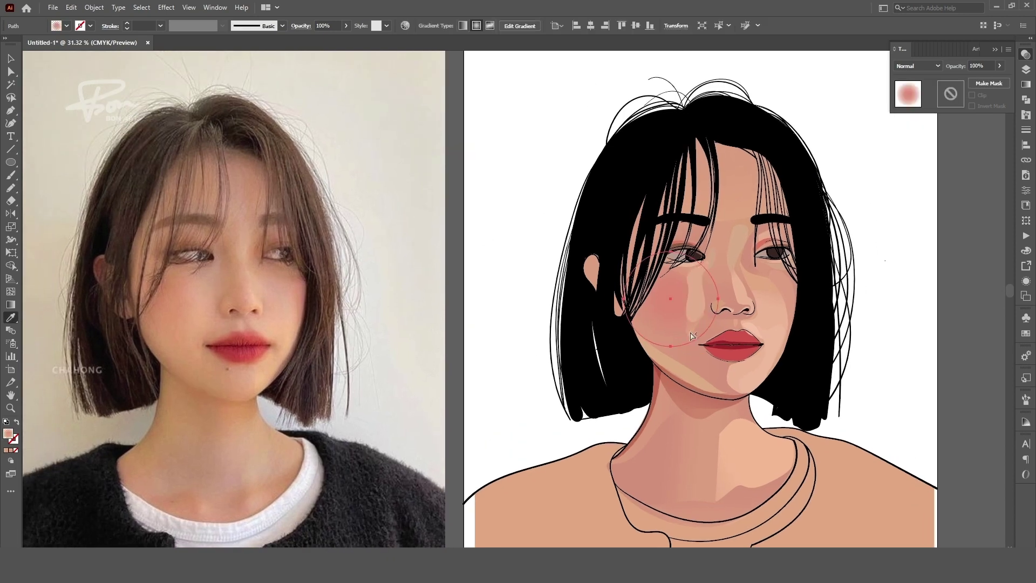
Run the nose highlight gradient vertically so it fades from top to bottom
key("a")
left_click(696, 302)
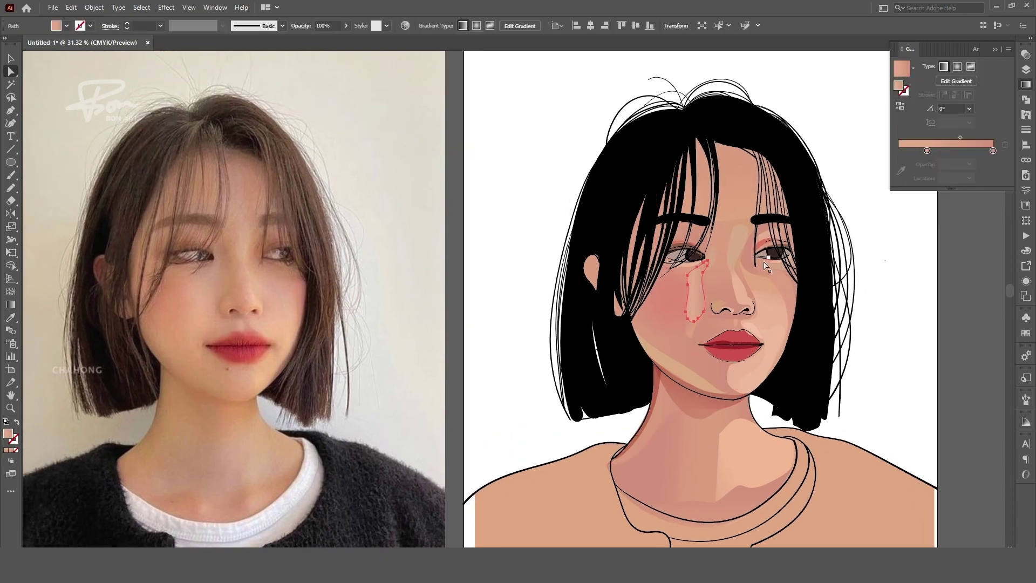
key("g")
left_click_drag(705, 227, 692, 323)
key("ctrl+shift+a")
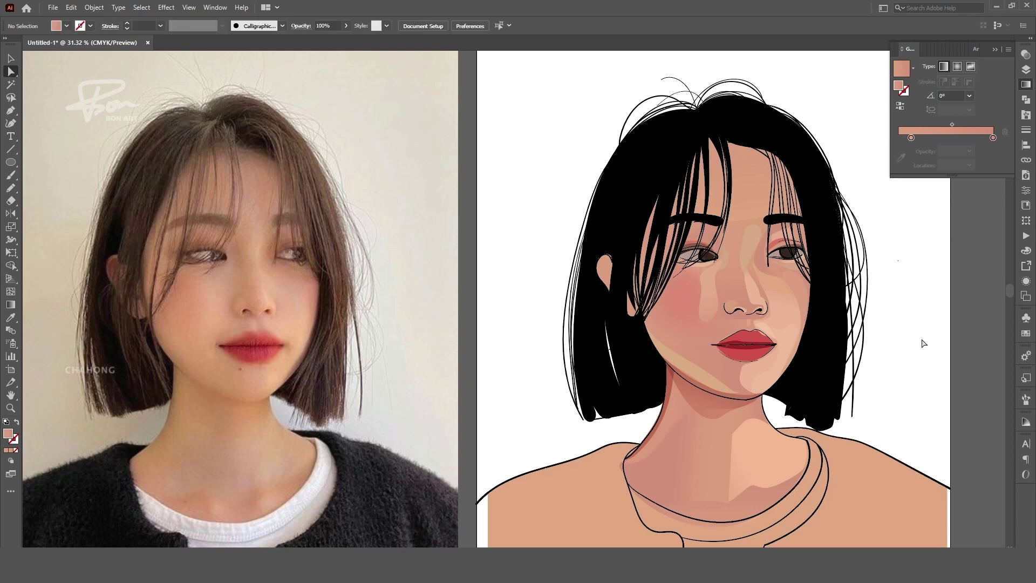
Draw a shading strand on the forehead filled with a photo skin colour
scroll(823, 395, "up", 1)
left_click_drag(696, 171, 698, 172)
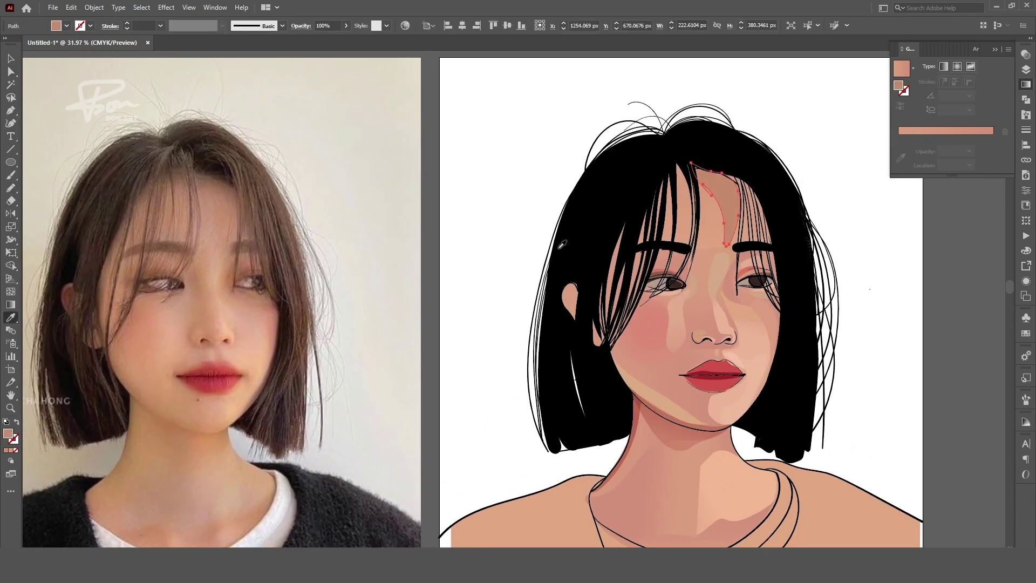
scroll(648, 302, "down", 1)
key("i")
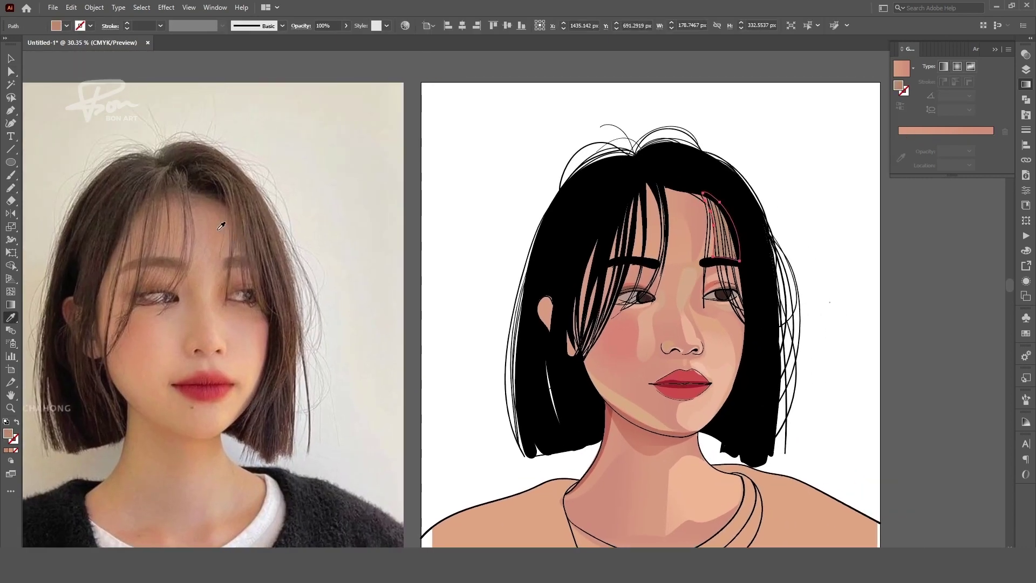
key("ctrl+shift+a")
scroll(799, 270, "up", 1)
Add a looping forehead shading shape and give the cheek shape a gradient fill
key("n")
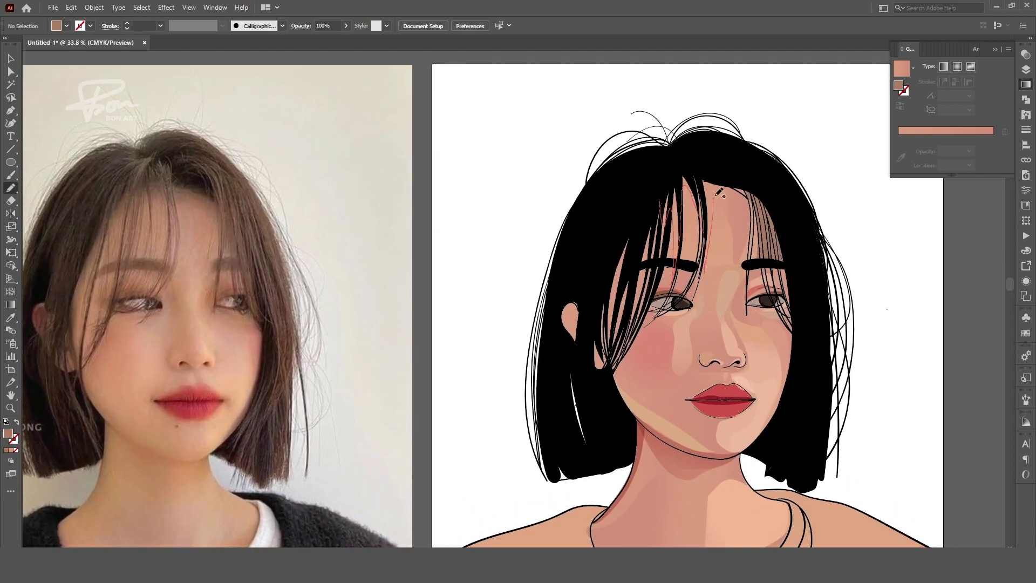
left_click_drag(720, 193, 715, 199)
key("i")
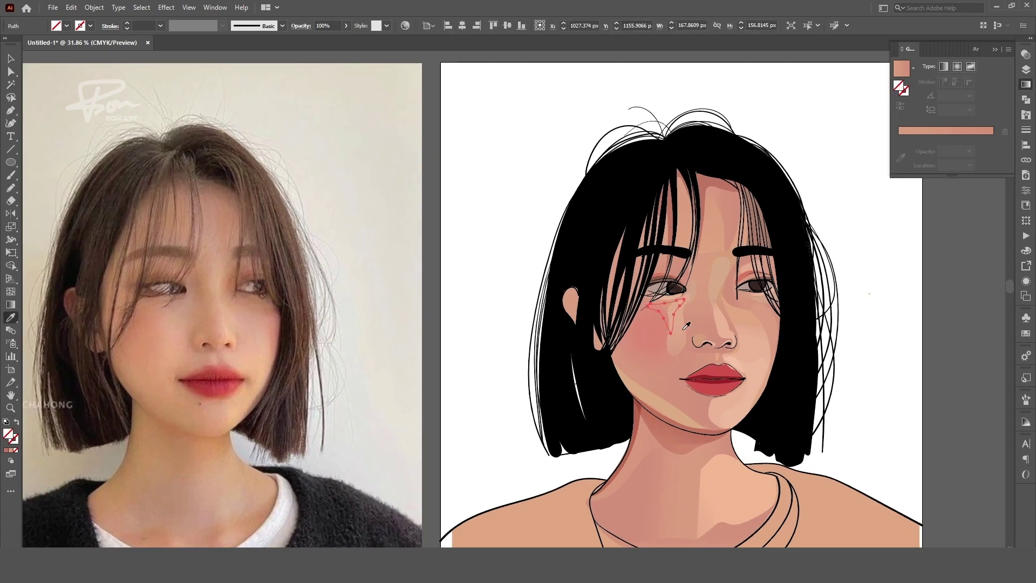
key("g")
left_click(683, 315)
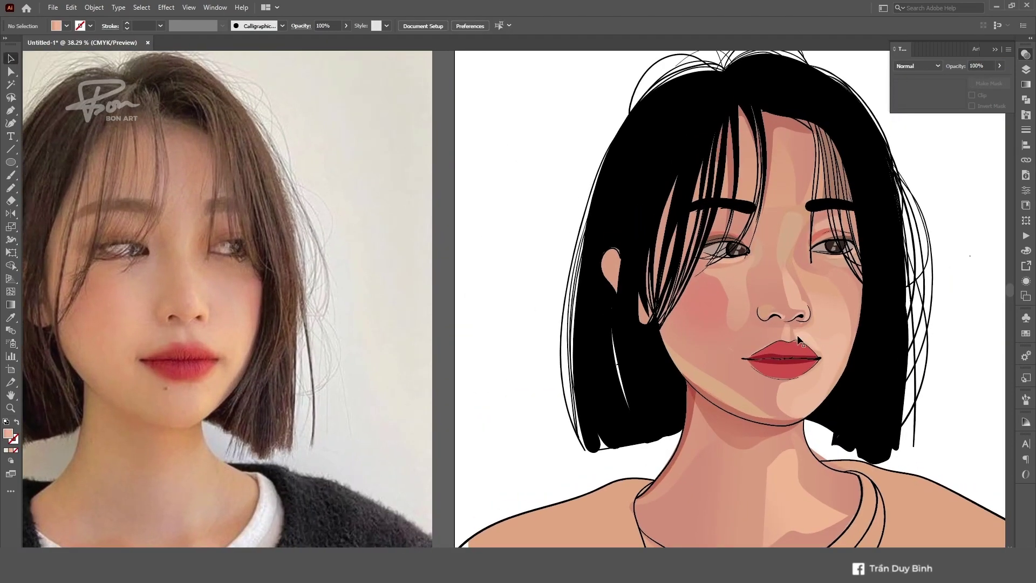
Add a photo-coloured shading shape around the nostril and adjust the jaw shading anchors
left_click_drag(761, 312, 807, 318)
key("i")
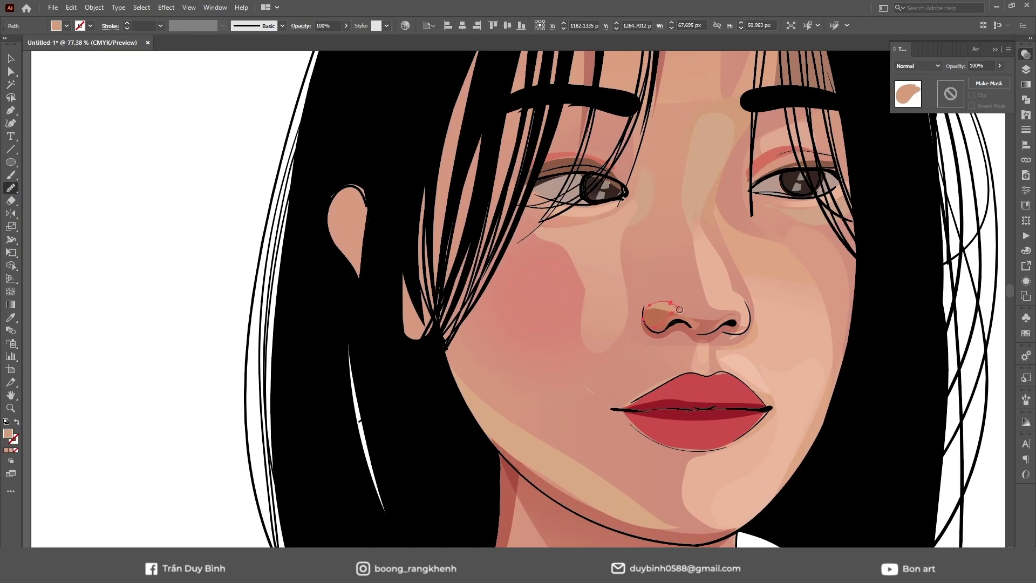
left_click_drag(675, 305, 680, 304)
key("shift+e")
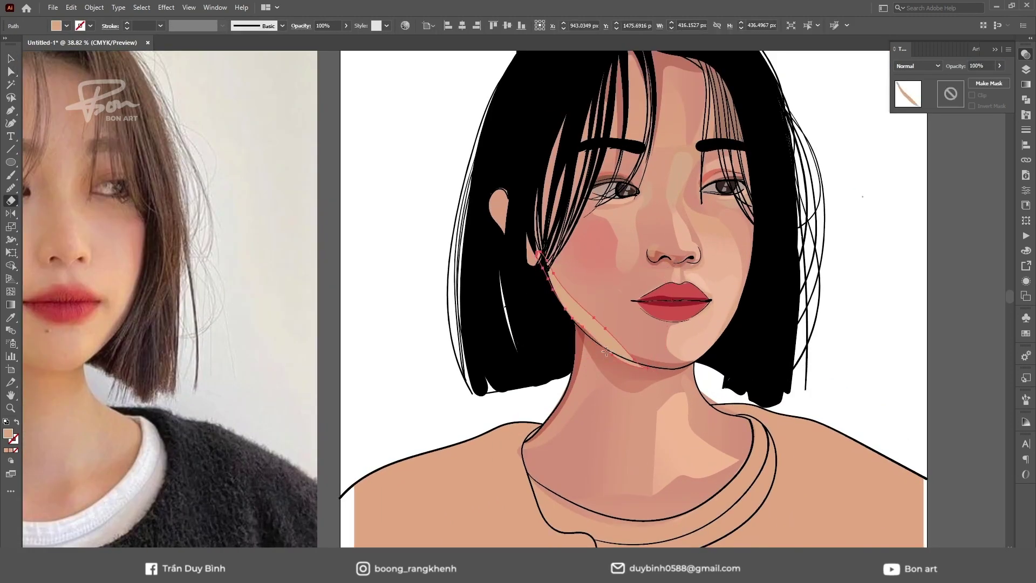
key("a")
left_click(649, 371)
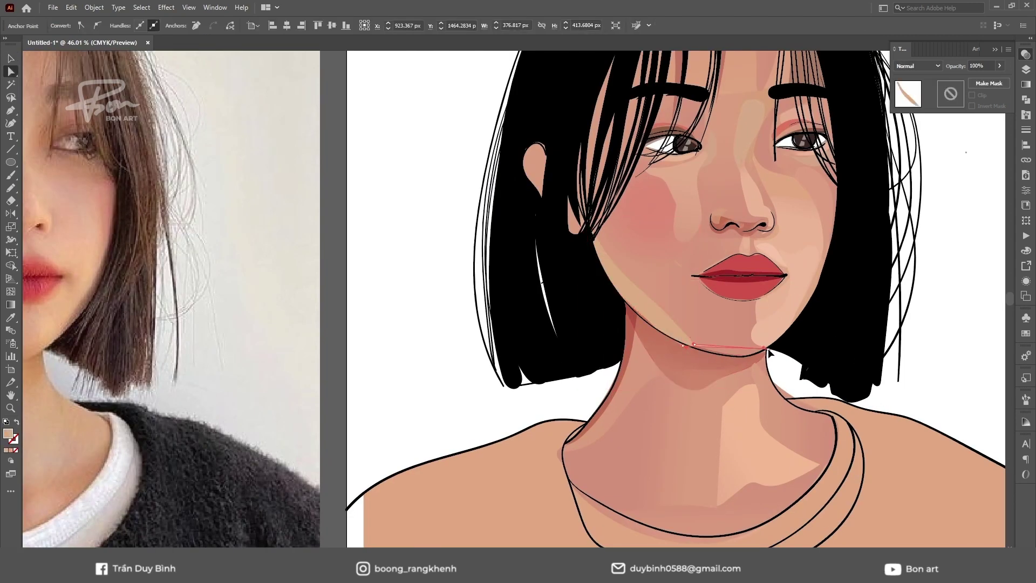
Draw a brown lip-corner shape, then apply a peach gradient across the nose shape
key("p")
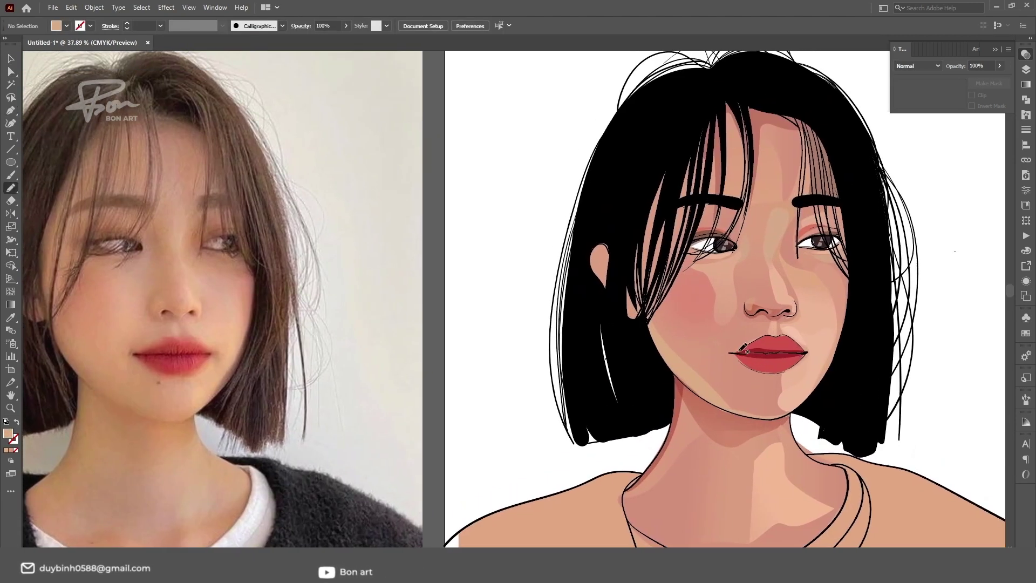
left_click(133, 356)
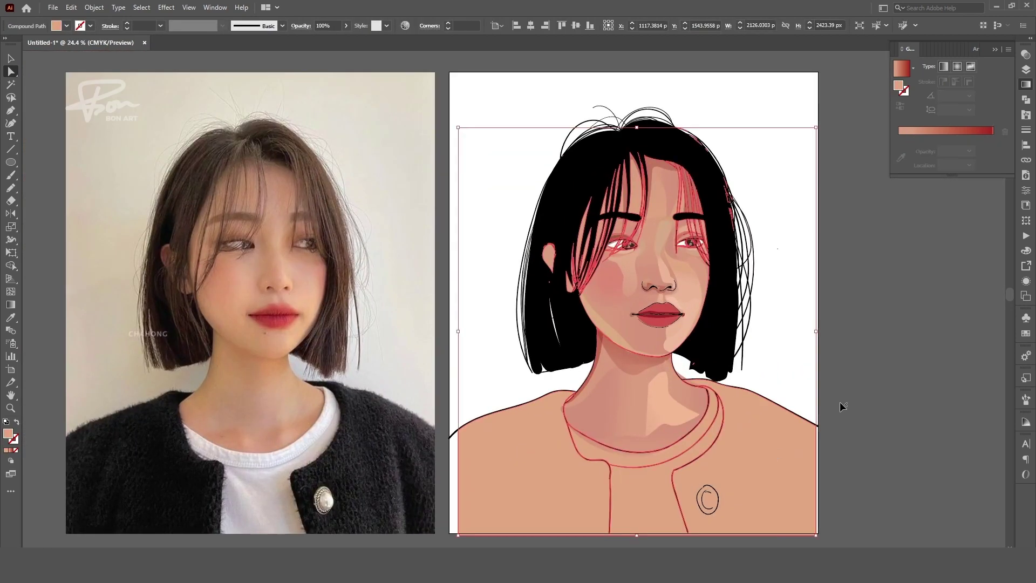
key("i")
left_click(714, 228)
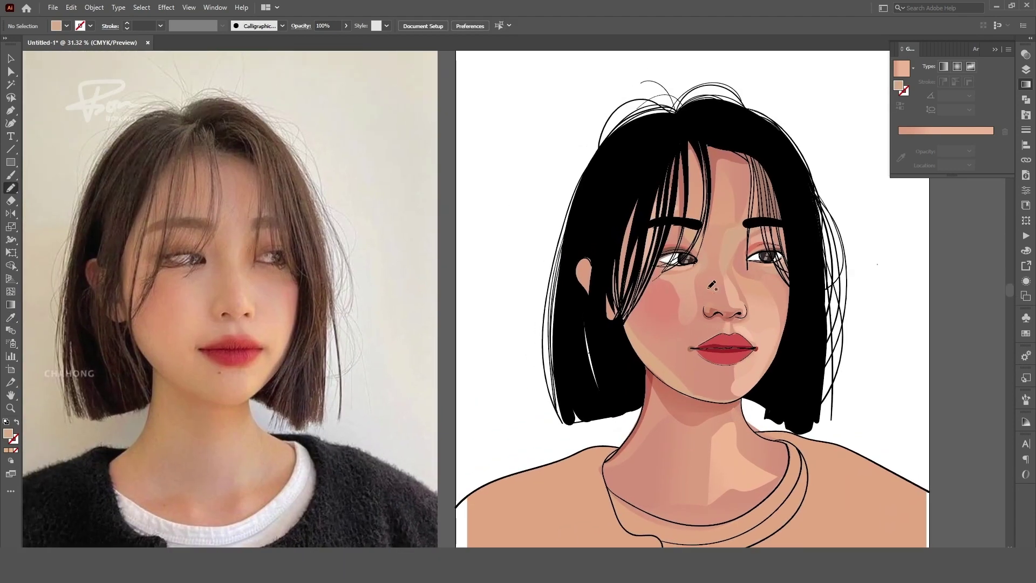
key("g")
left_click_drag(672, 312, 707, 305)
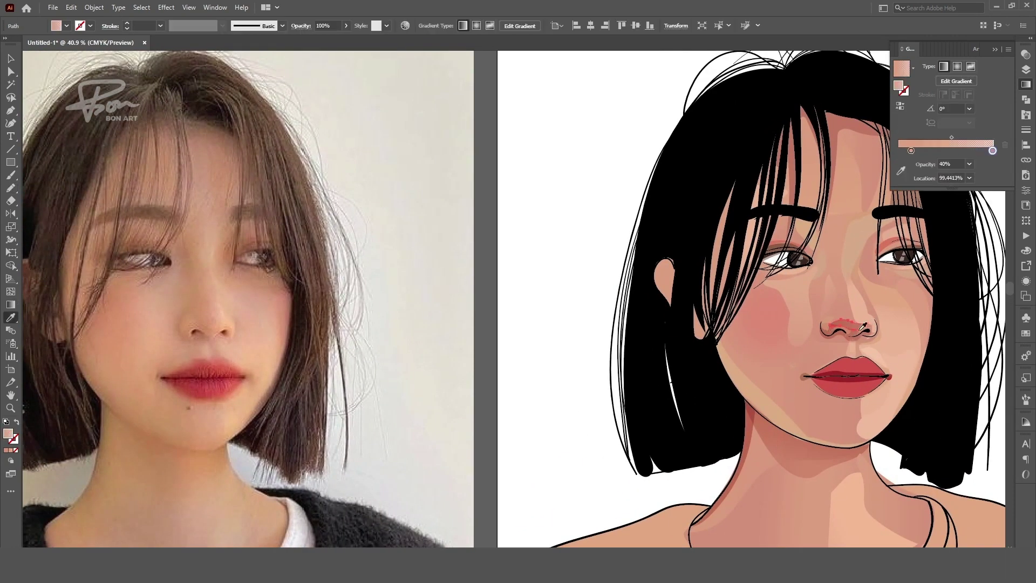
Draw a shading strip along the nose bridge with a vertical gradient
key("v")
left_click(846, 326)
left_click(1027, 69)
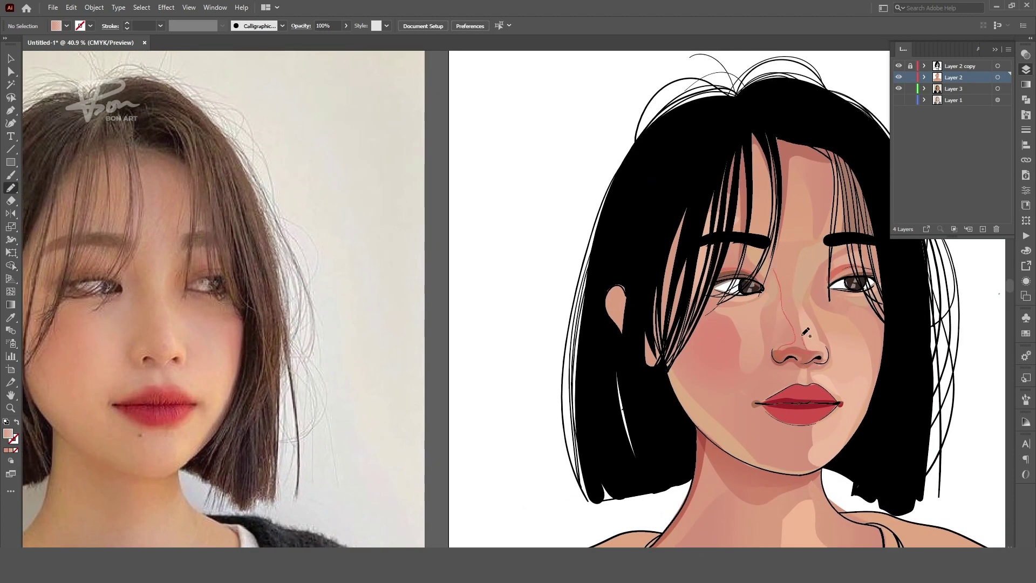
left_click_drag(803, 335, 800, 293)
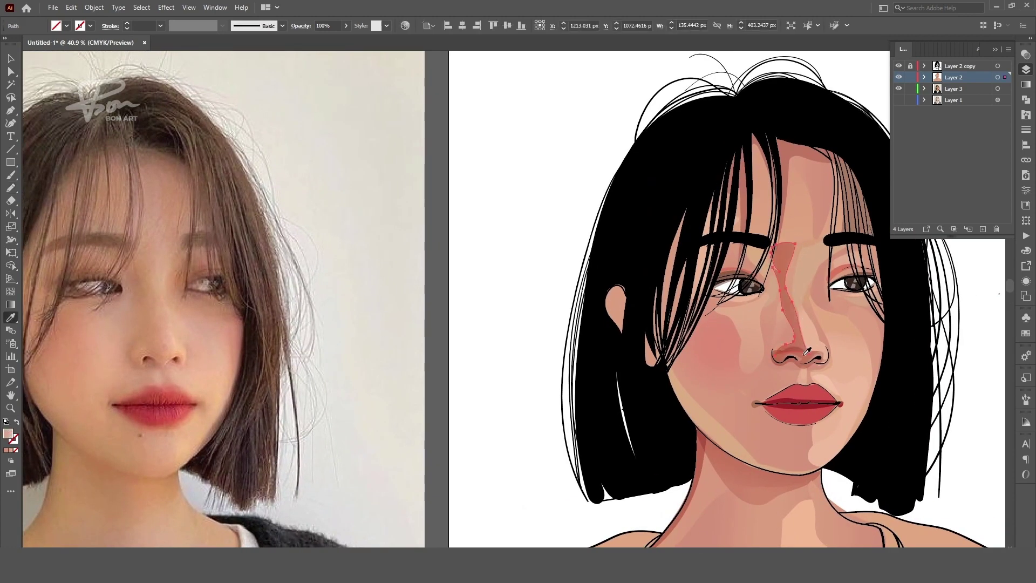
left_click(1026, 54)
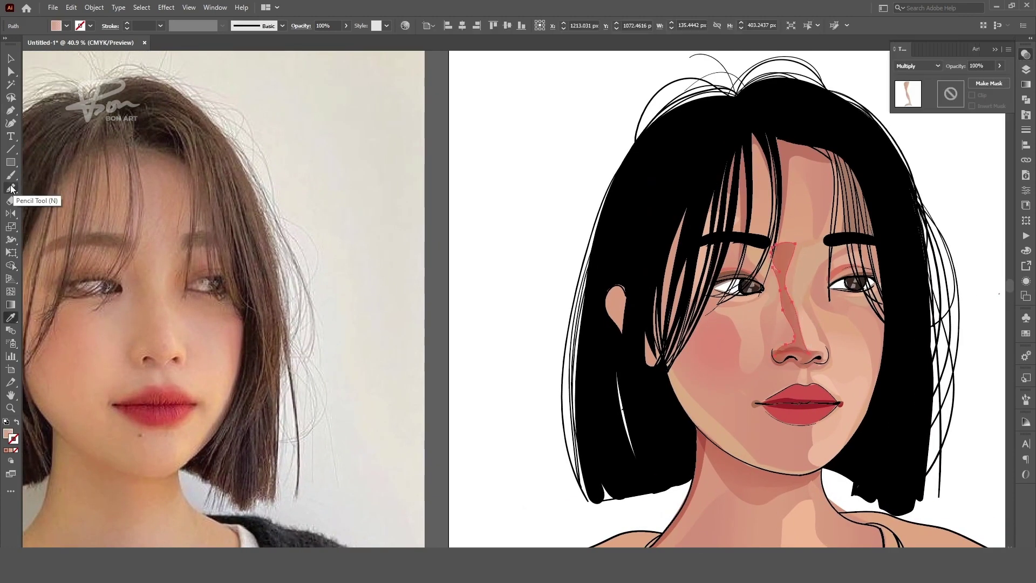
key("period")
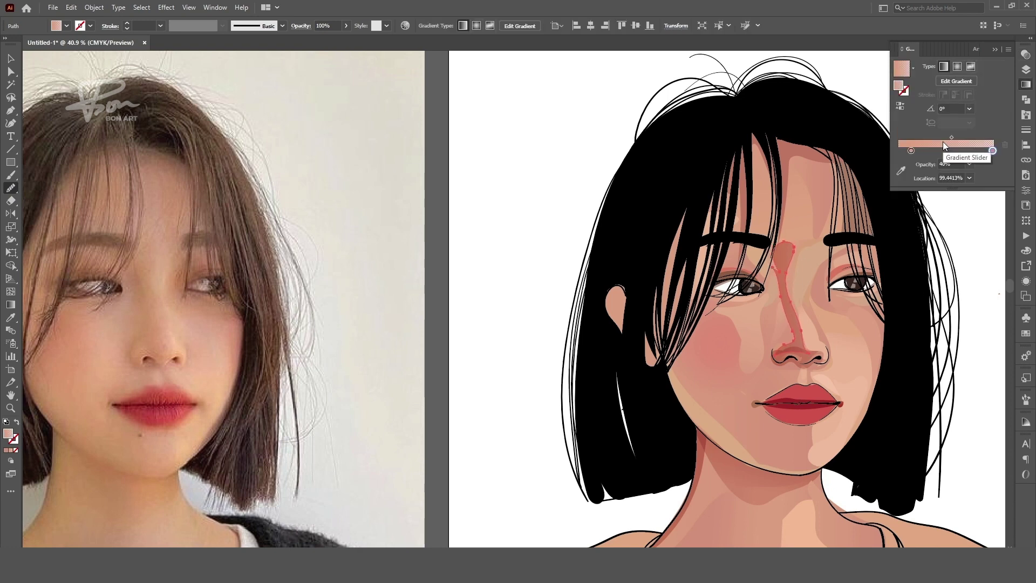
key("g")
left_click_drag(778, 282, 764, 204)
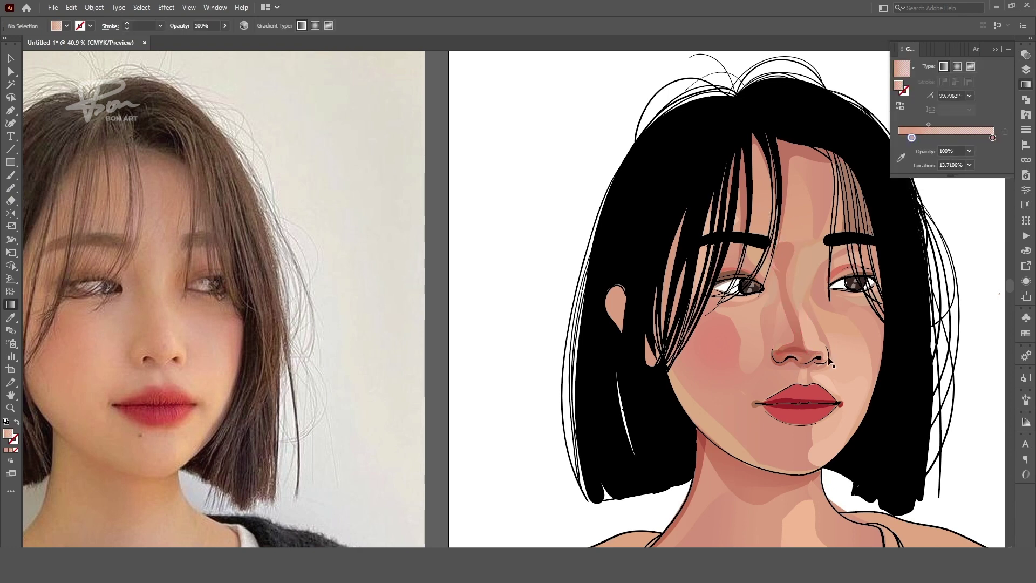
Try cutting the nose path at an anchor, then edit the gradient's first stop colour
key("a")
scroll(796, 352, "up", 5, "alt")
left_click(741, 331)
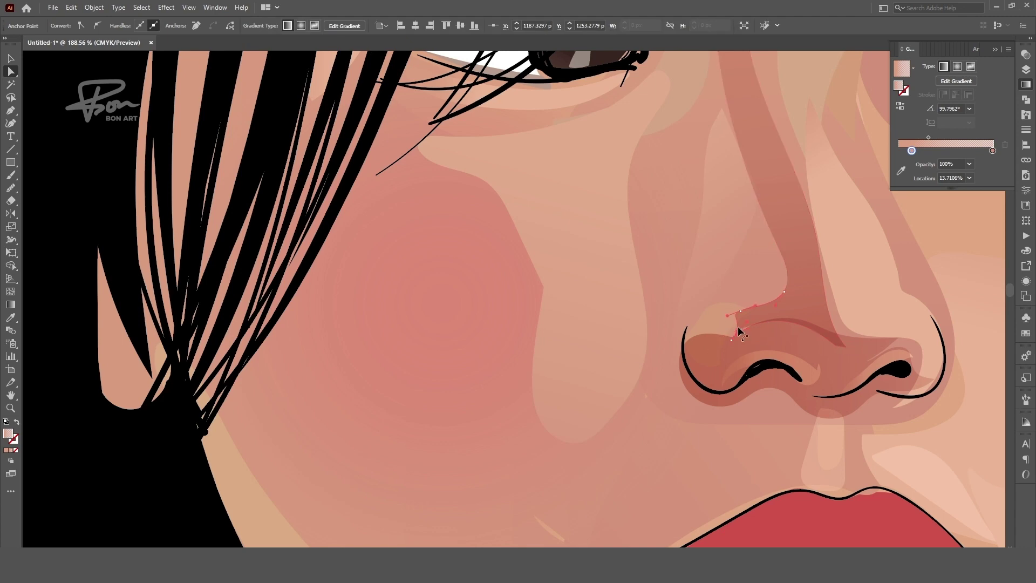
key("c")
scroll(821, 333, "down", 5, "alt")
left_click(532, 444)
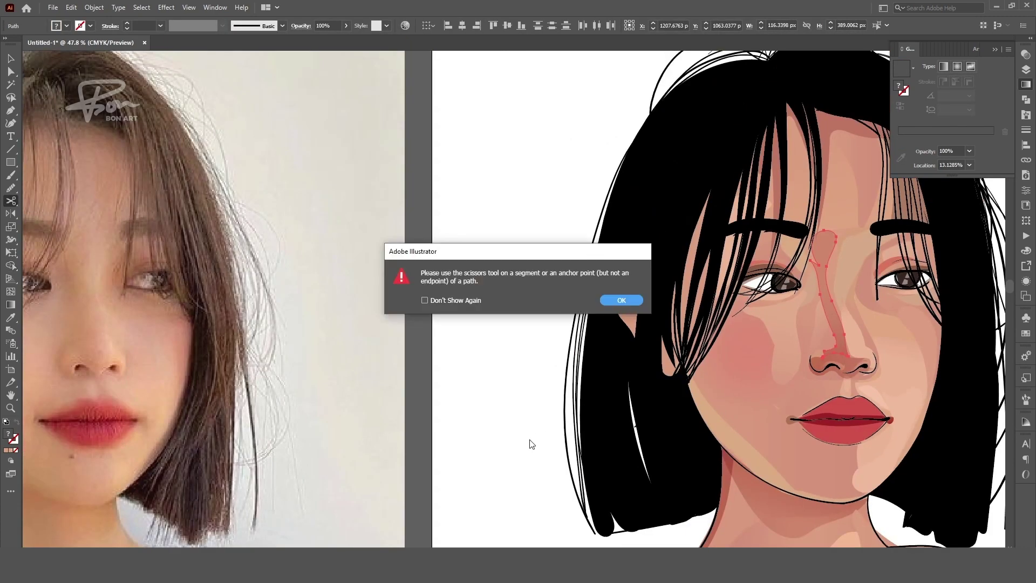
key("Return")
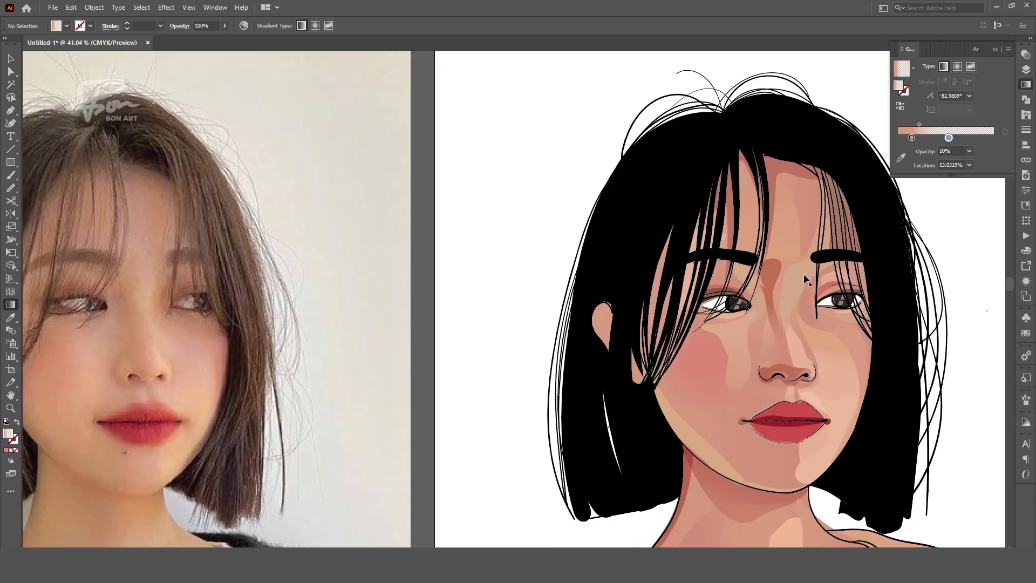
double_click(912, 137)
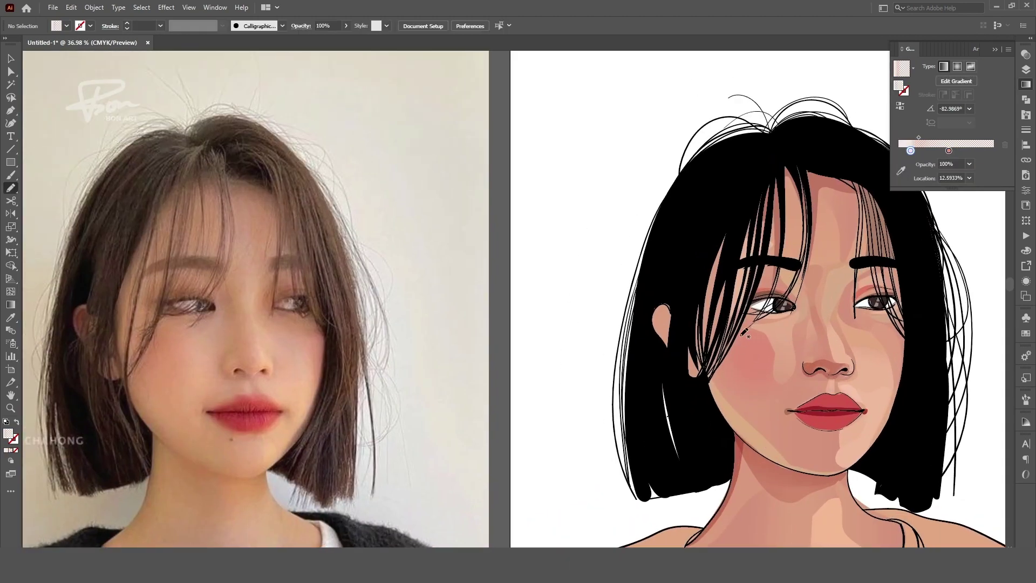
Fill the cheek ellipse reddish and add a skin-toned shading shape on the forehead
left_click(176, 341)
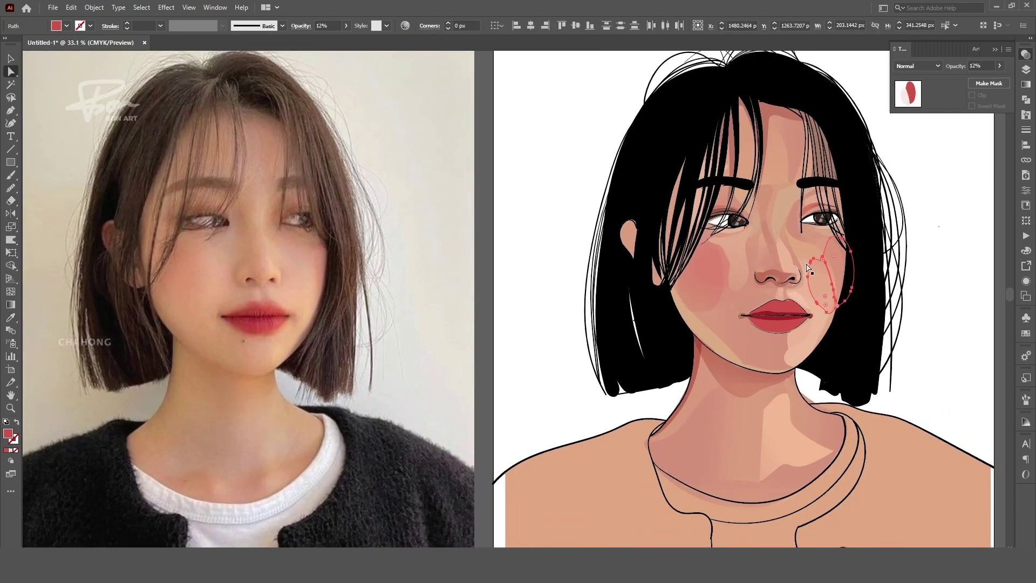
key("ctrl+shift+a")
scroll(952, 322, "down", 1)
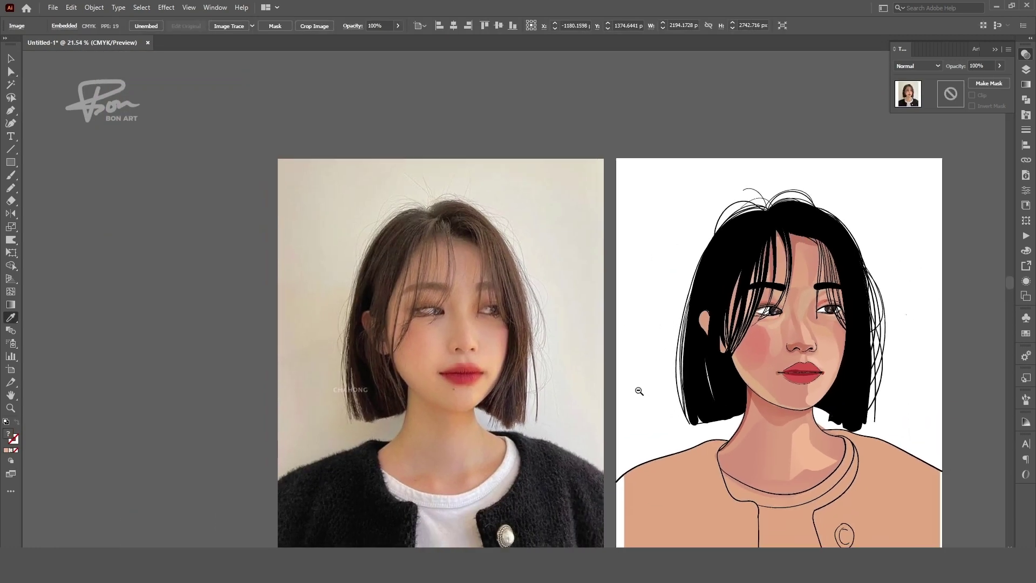
key("n")
left_click_drag(854, 196, 869, 218)
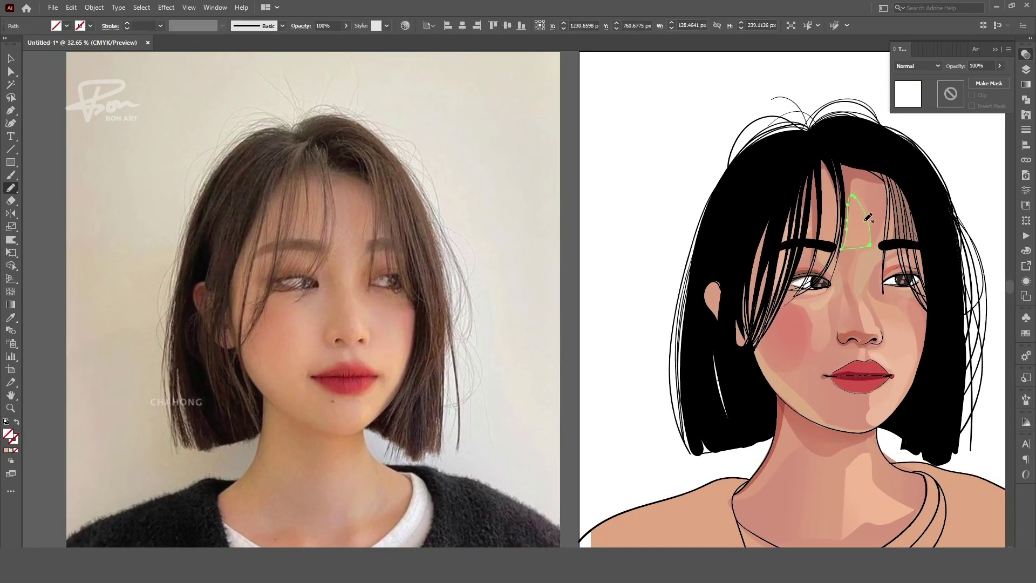
left_click(789, 446)
double_click(8, 433)
key("Return")
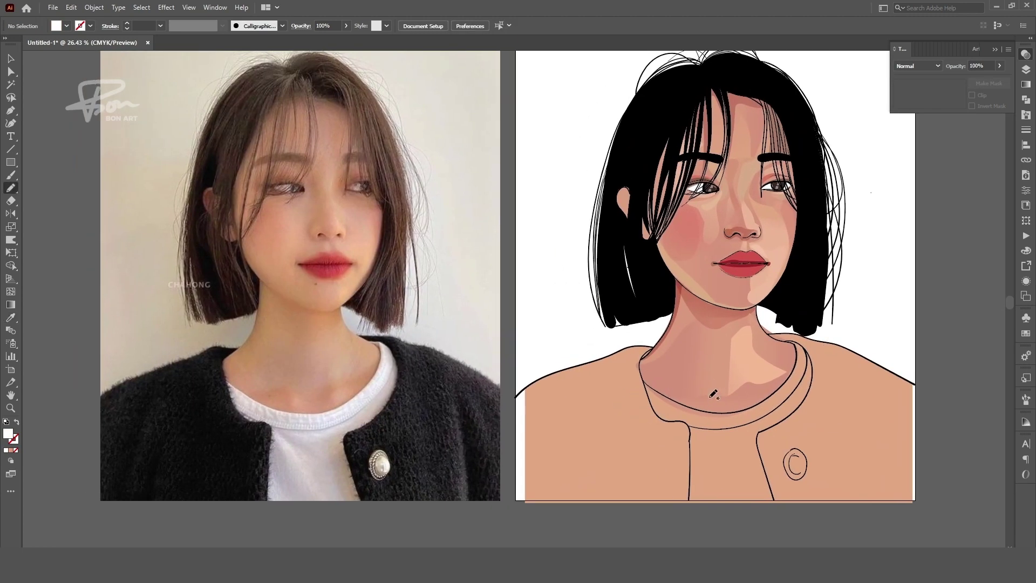
Draw a highlight shape on the right side of the neck filled with the photo's tan neck colour
left_click_drag(713, 394, 734, 314)
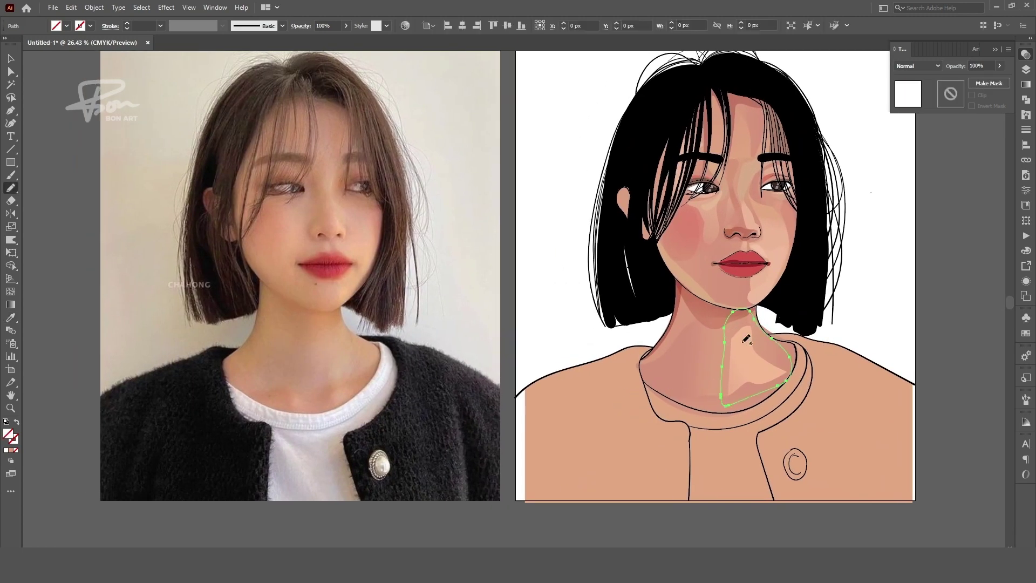
key("i")
left_click(767, 362)
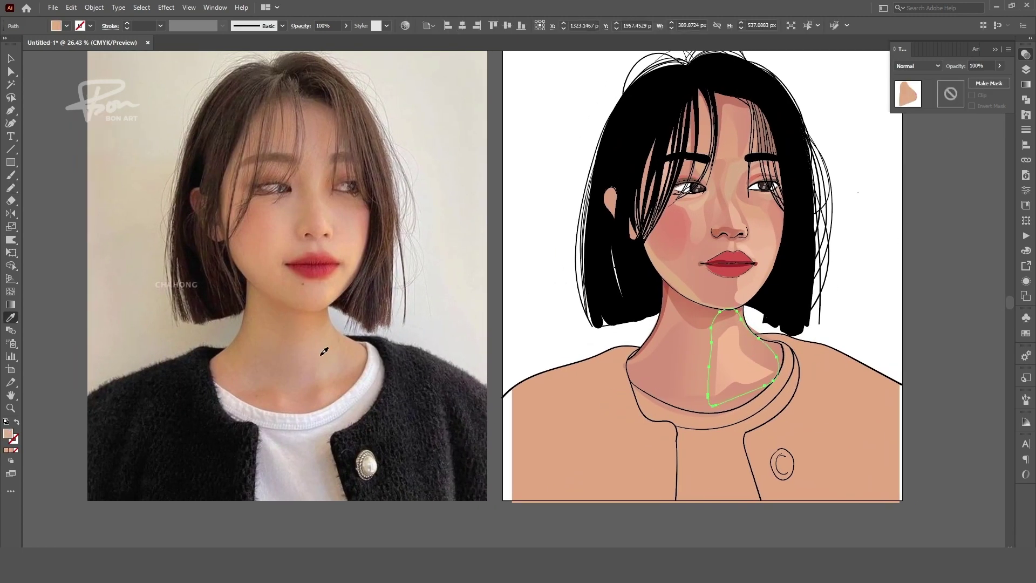
left_click(331, 350)
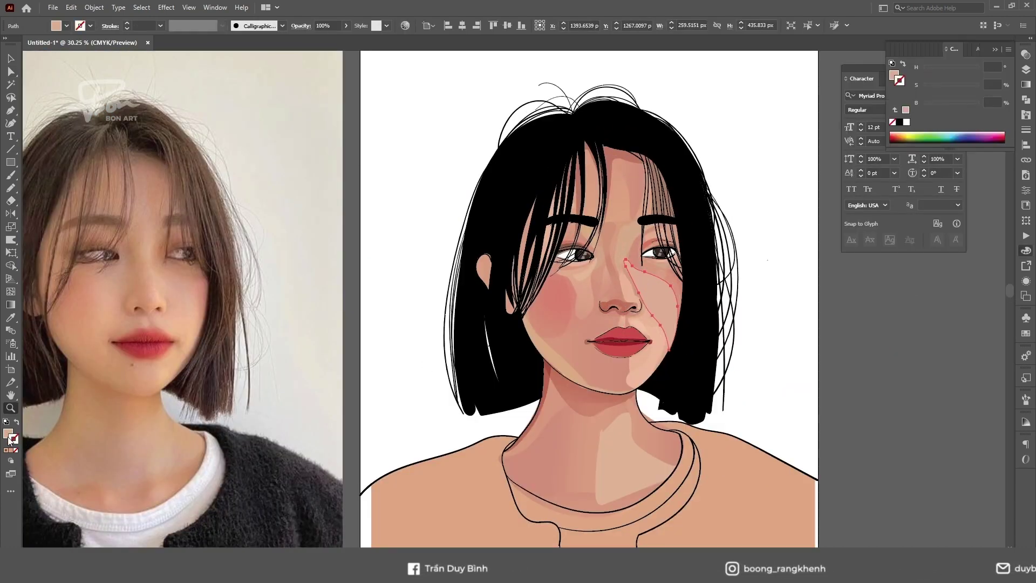
Apply a peach gradient fill to the shape beside the nose
left_click(9, 438)
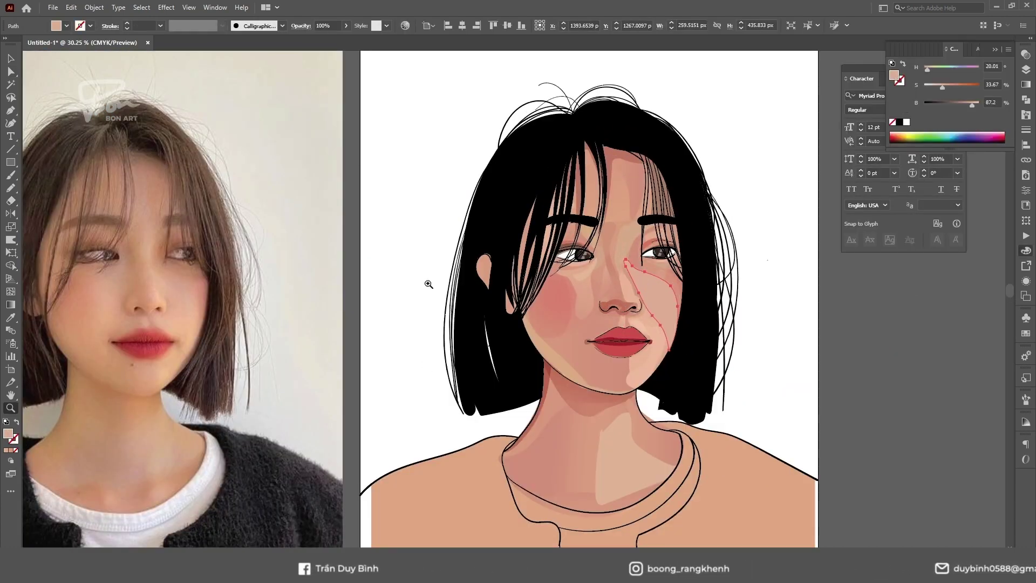
key("g")
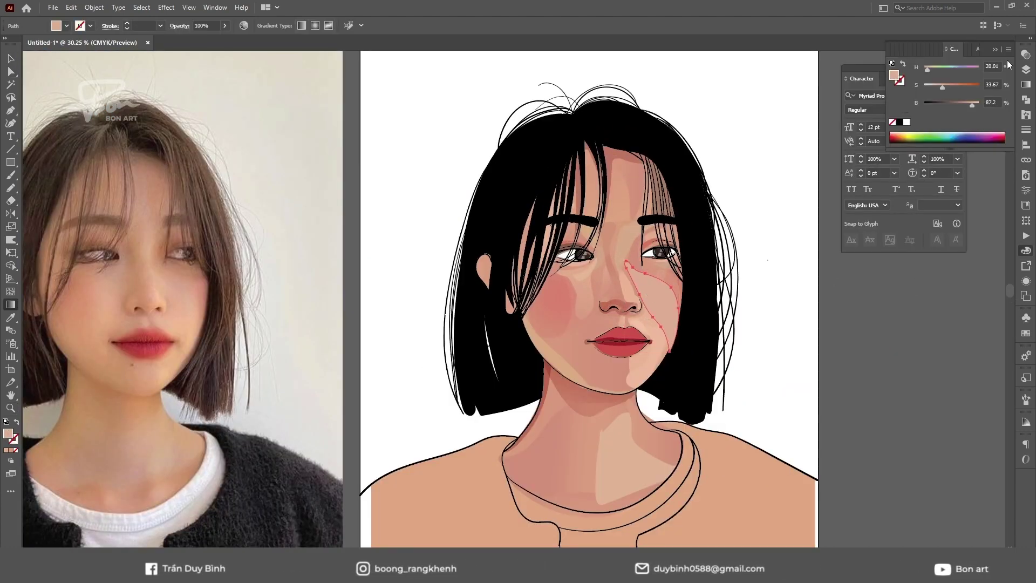
key("v")
left_click(1026, 84)
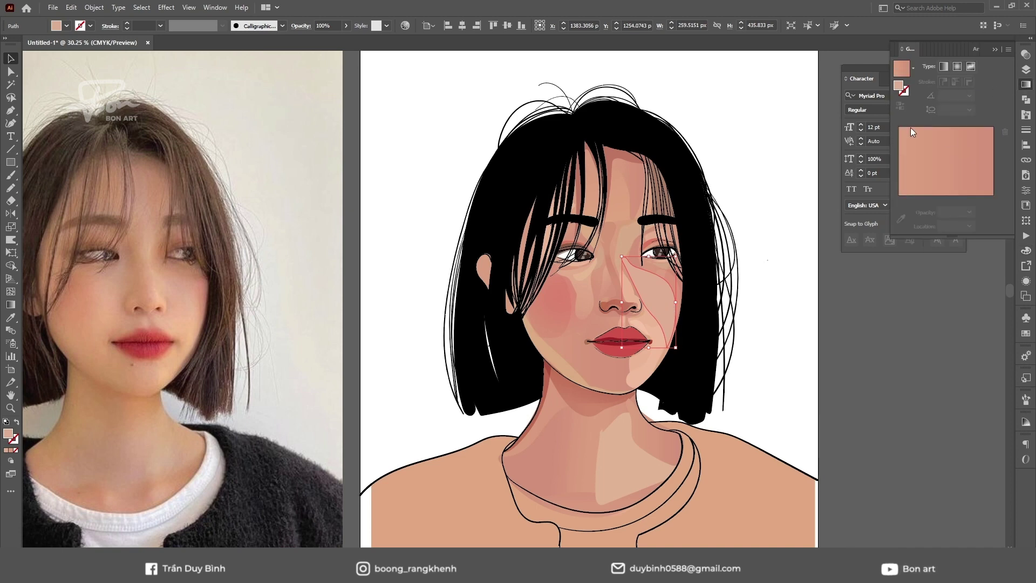
key("F7")
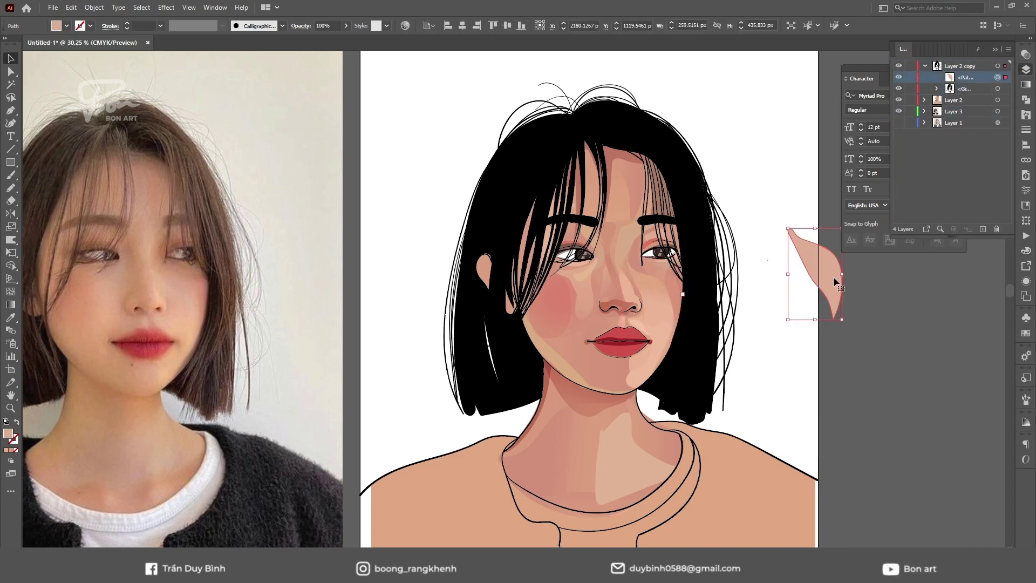
Fill the left eye shape white, then select the brown eyelid and the pink line above it
left_click(1028, 87)
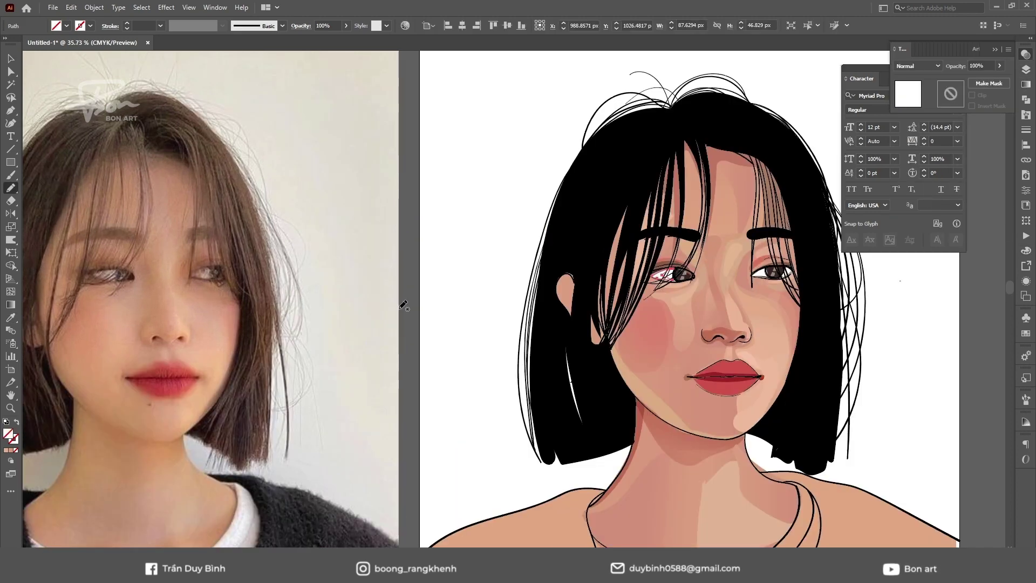
double_click(8, 433)
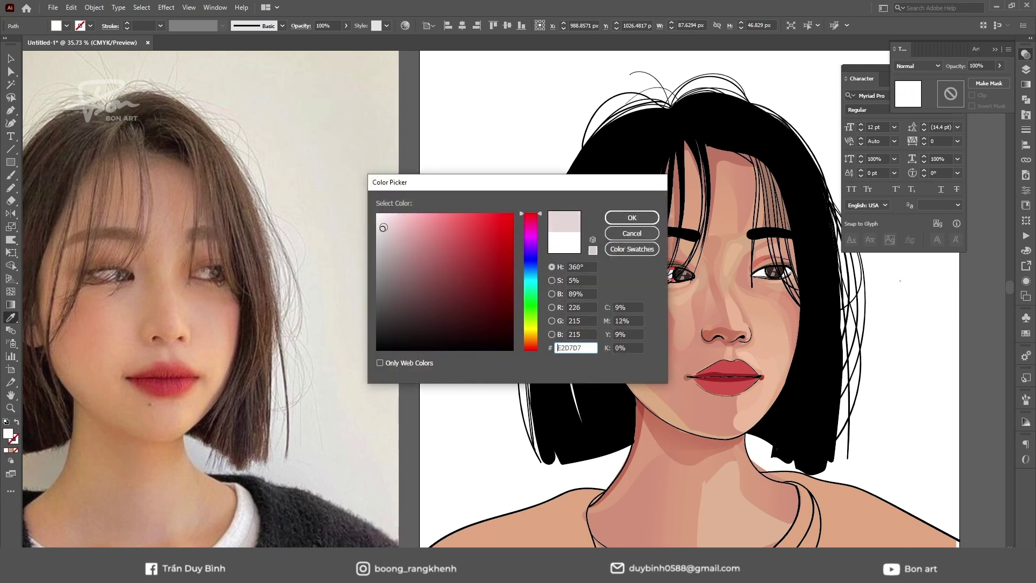
key("Return")
scroll(702, 281, "up", 3)
scroll(701, 280, "up", 3)
left_click(489, 229)
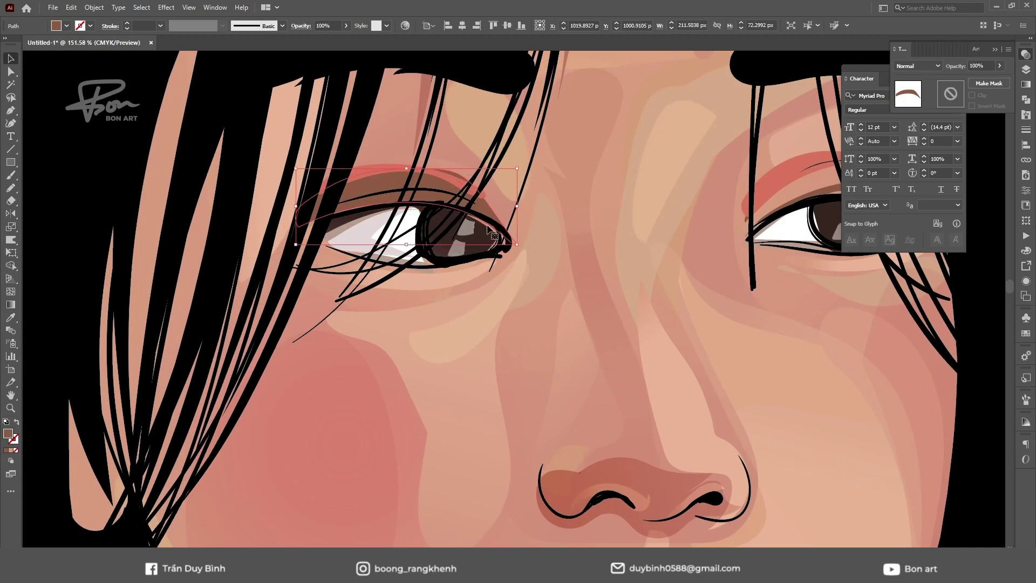
left_click(461, 171)
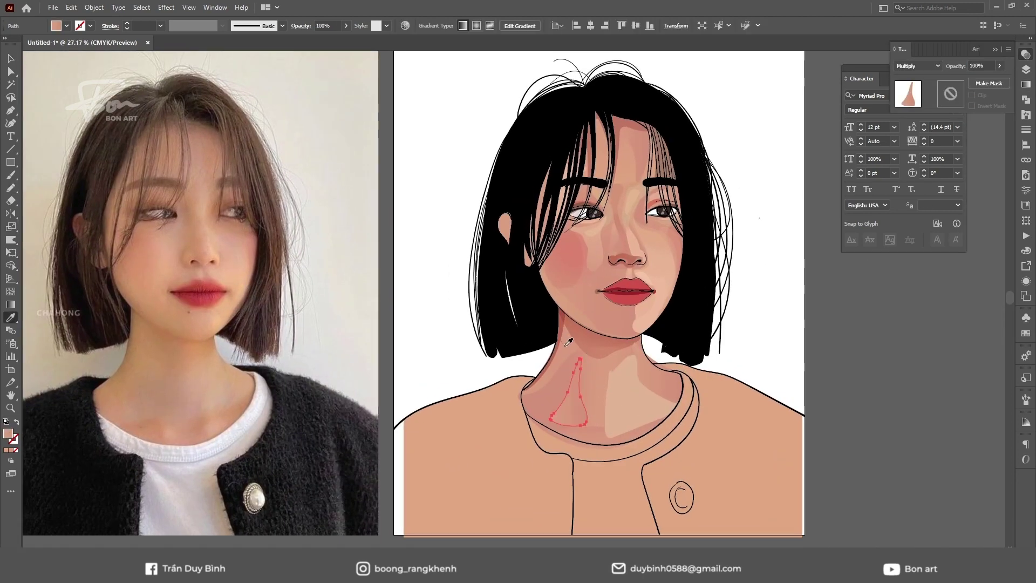
Select the neck shading group and give the jaw shadow a brown fill
scroll(643, 347, "up", 1)
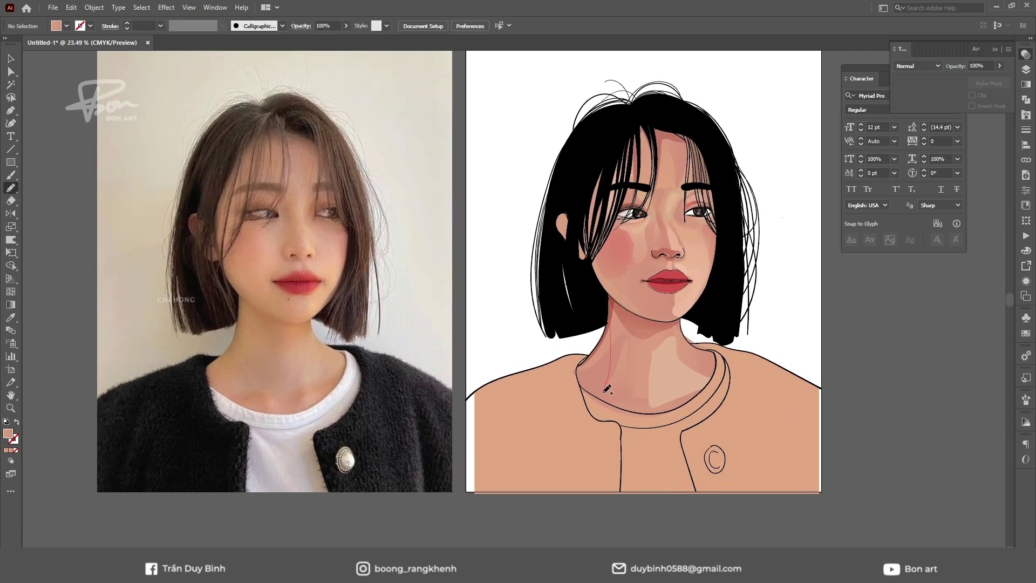
key("v")
left_click(641, 349)
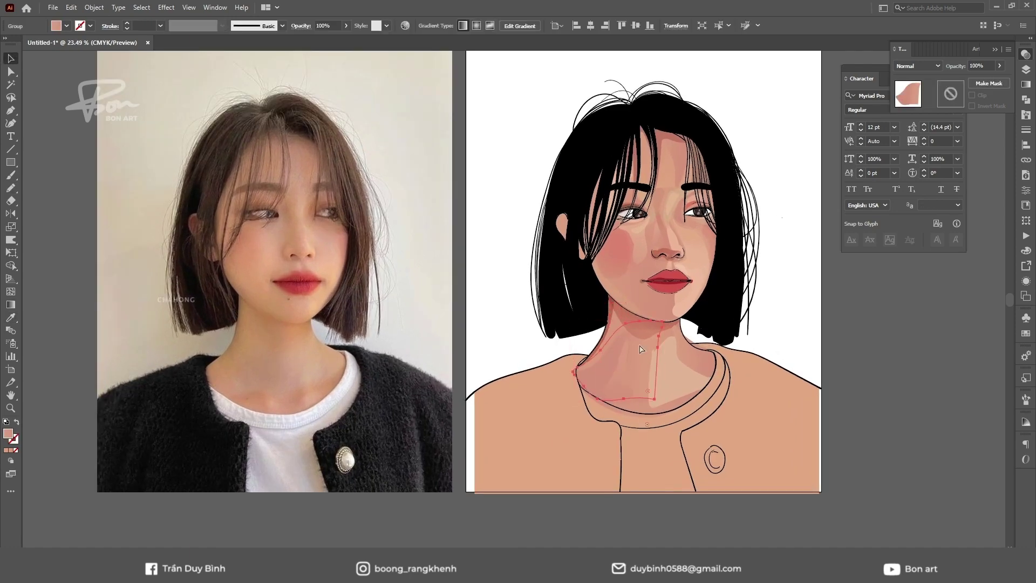
key("i")
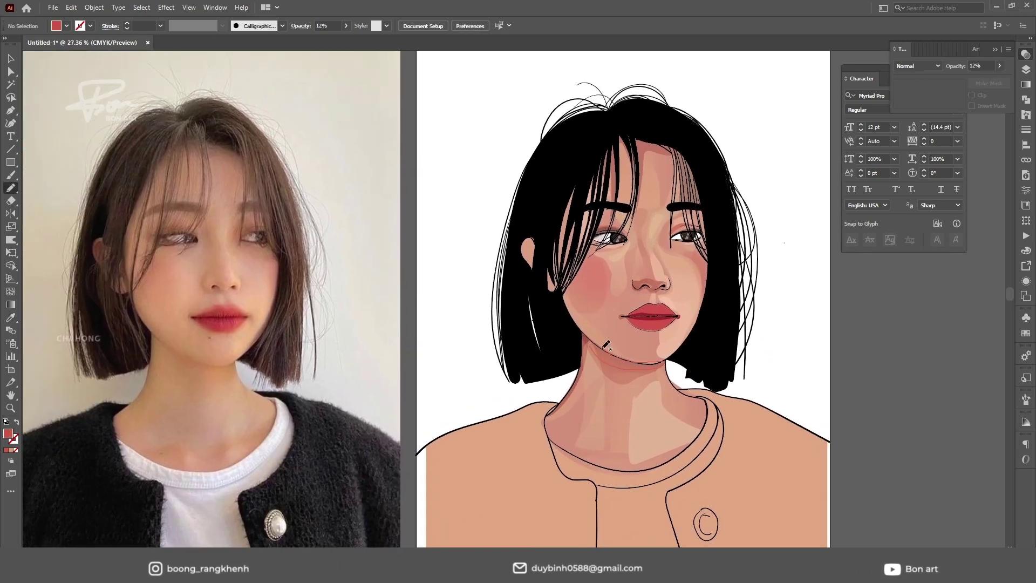
key("i")
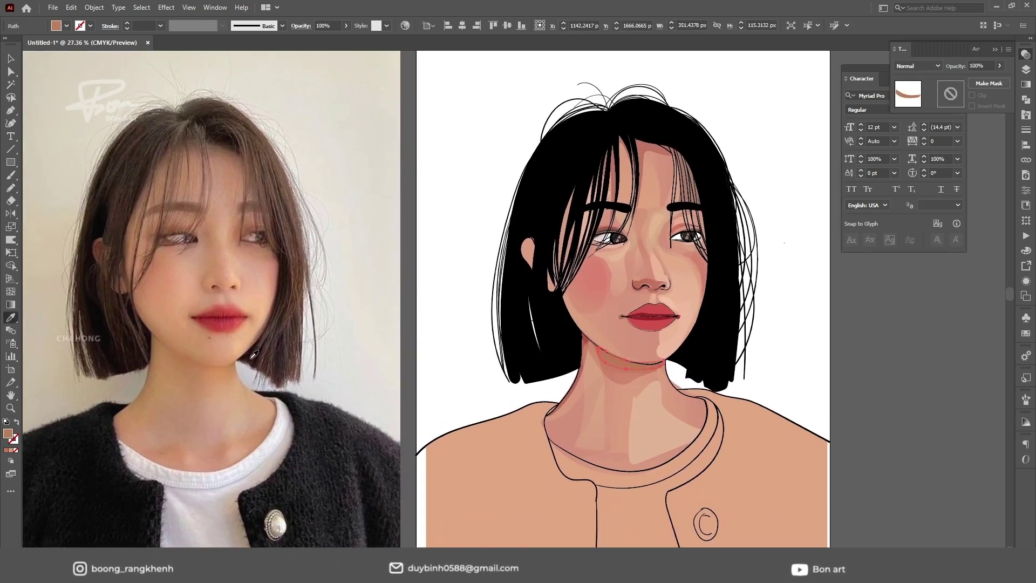
double_click(7, 434)
left_click_drag(475, 262, 457, 256)
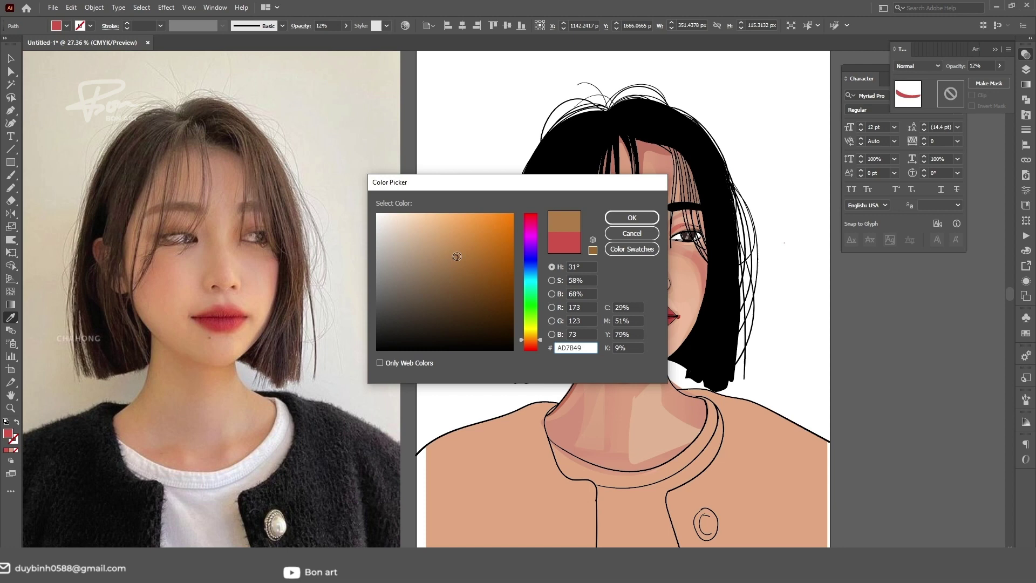
left_click(632, 218)
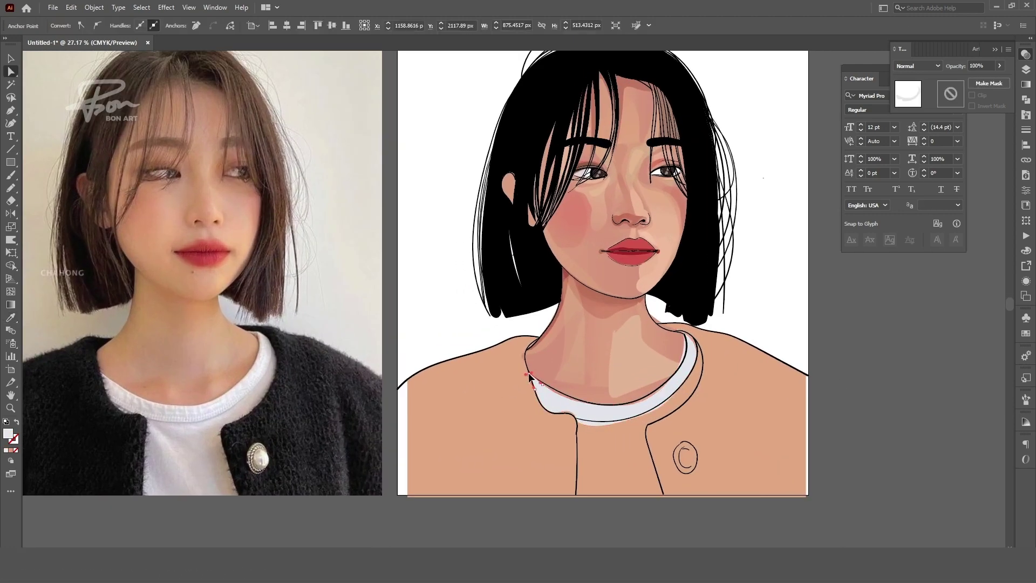
Draw the white T-shirt inside the jacket opening and turn the jacket panels dark grey
left_click(771, 298)
key("n")
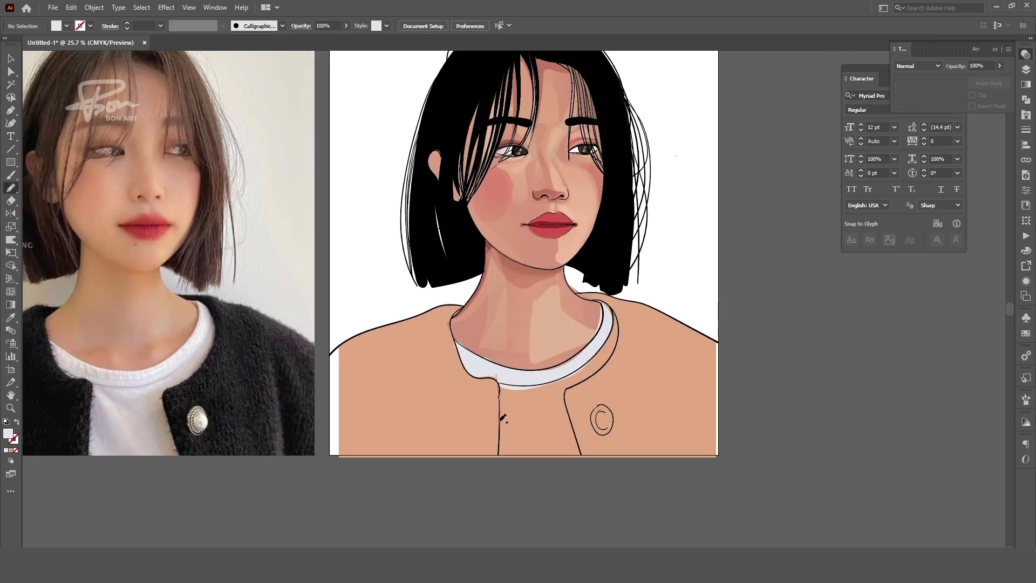
left_click_drag(625, 333, 595, 296)
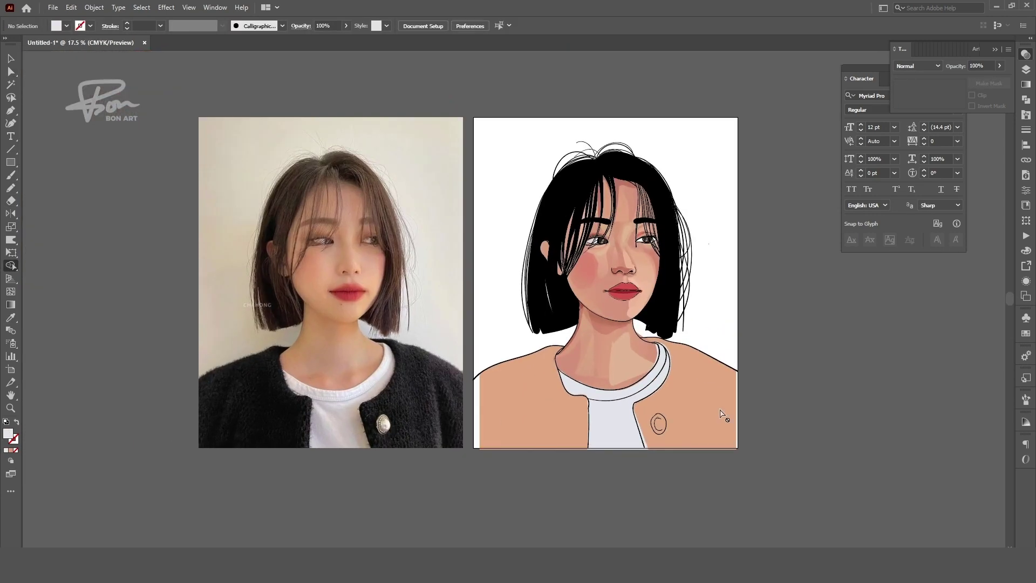
left_click(711, 384)
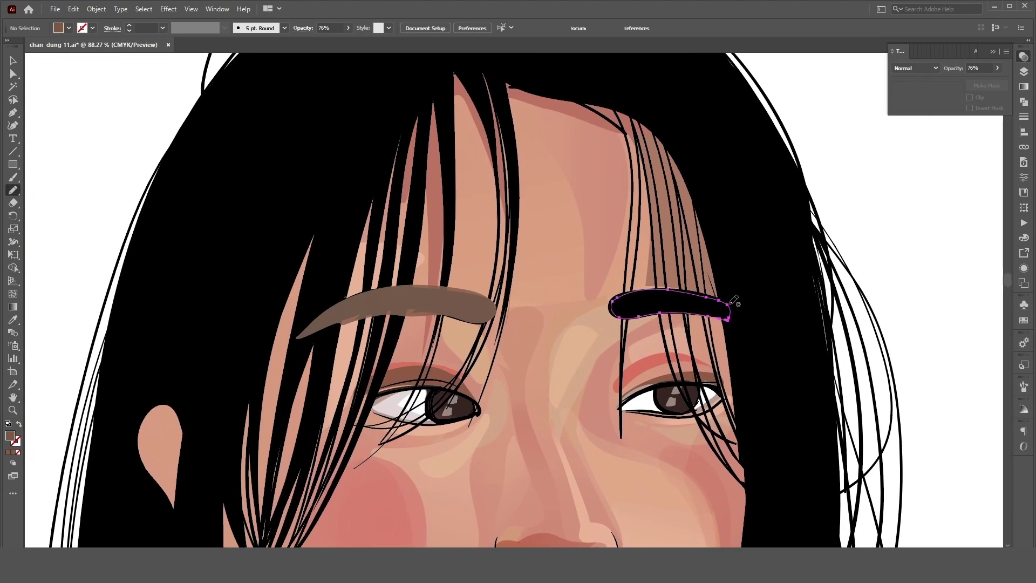
Draw the right eyebrow shape and fill it brown
left_click_drag(734, 300, 733, 302)
key("a")
left_click(634, 320)
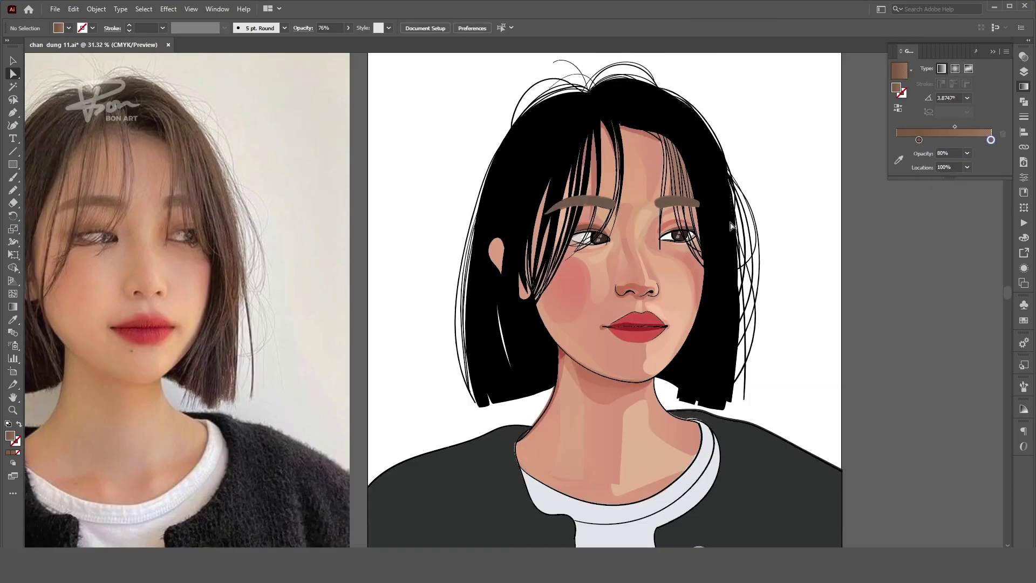
Add a pink shading shape on the nose tip and a highlight shape along the right cheek
left_click_drag(631, 280, 621, 287)
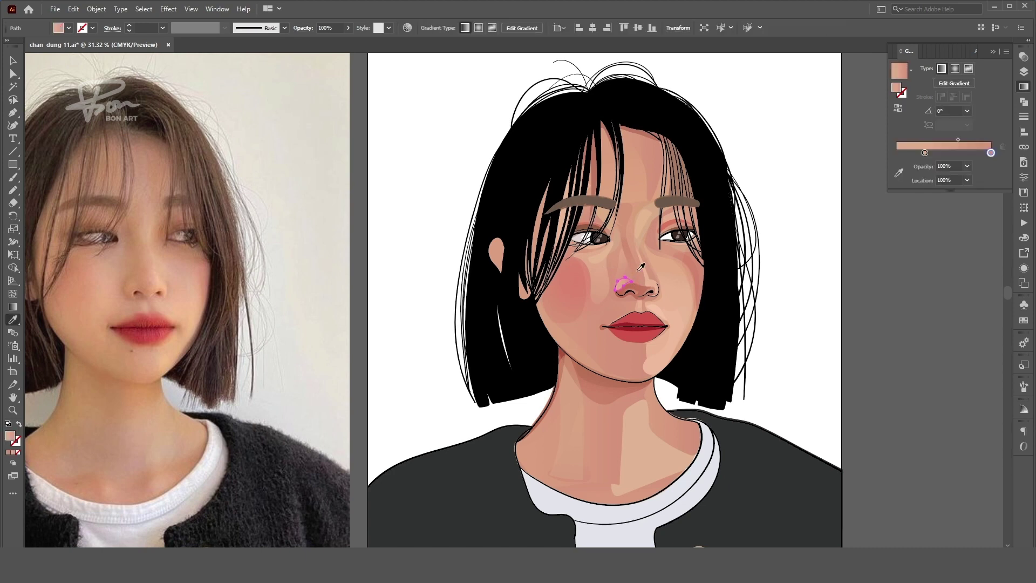
scroll(648, 295, "up", 3)
key("a")
left_click(603, 289)
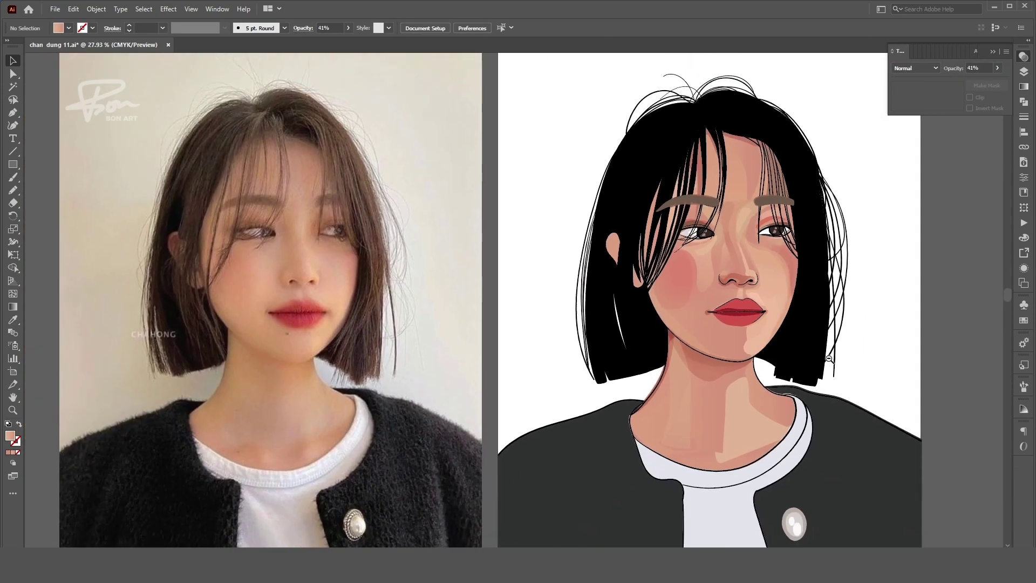
scroll(829, 358, "up", 3)
key("i")
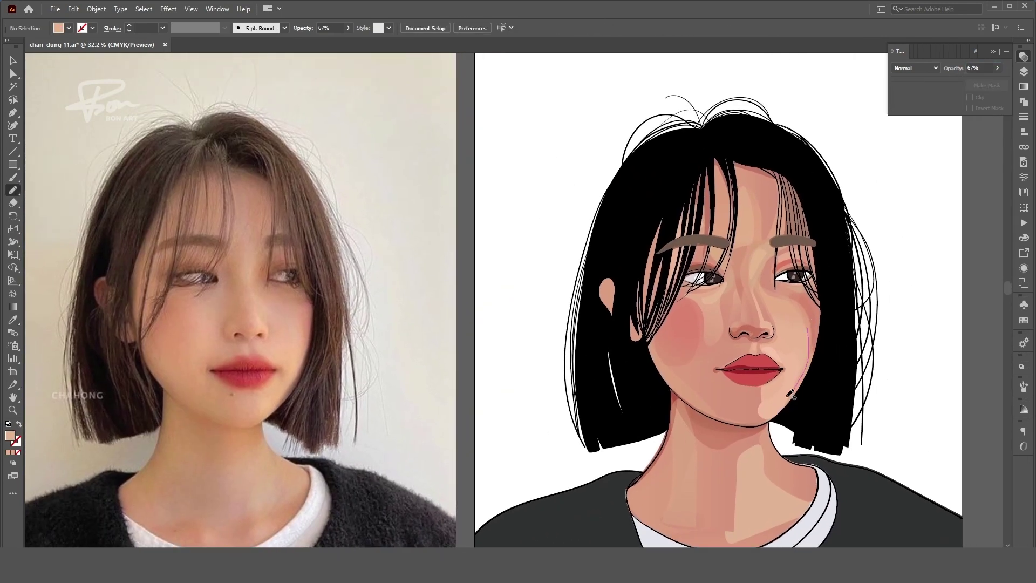
left_click_drag(793, 316, 790, 309)
Give the cheek shape a gradient and add pink-gradient shapes on the chin and under the lower lip
key("i")
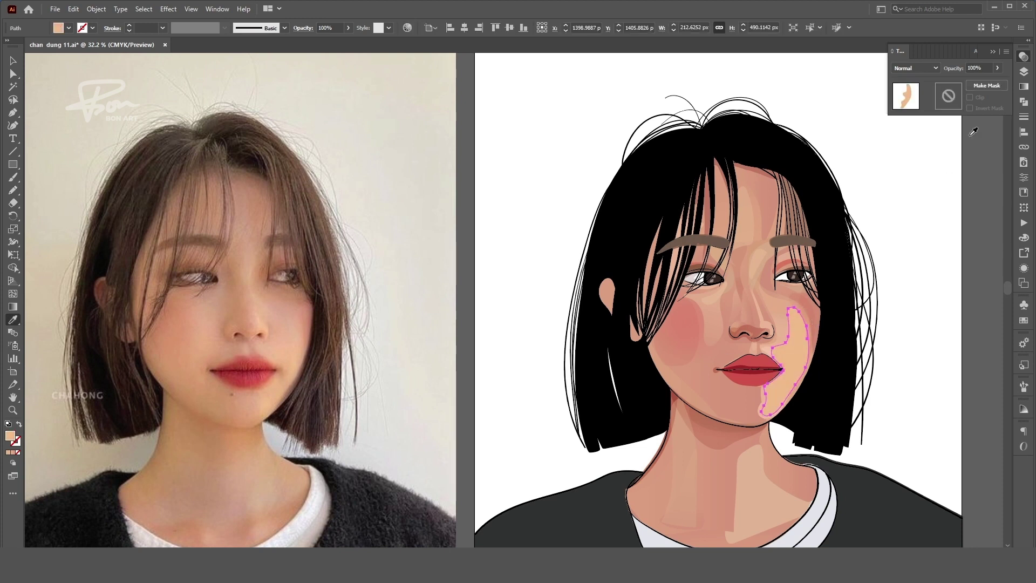
key("period")
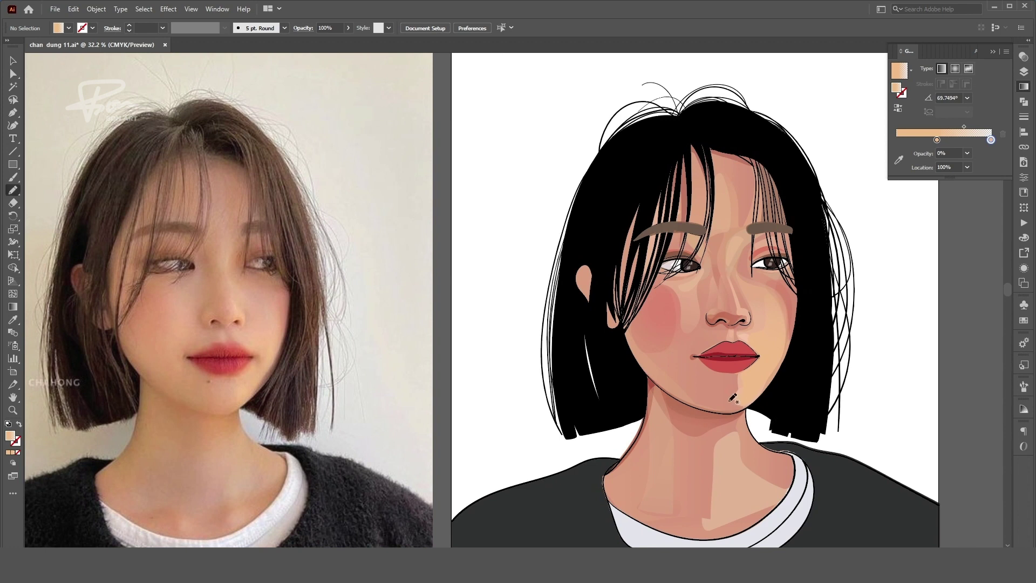
left_click_drag(725, 410, 723, 409)
key("g")
left_click(736, 395)
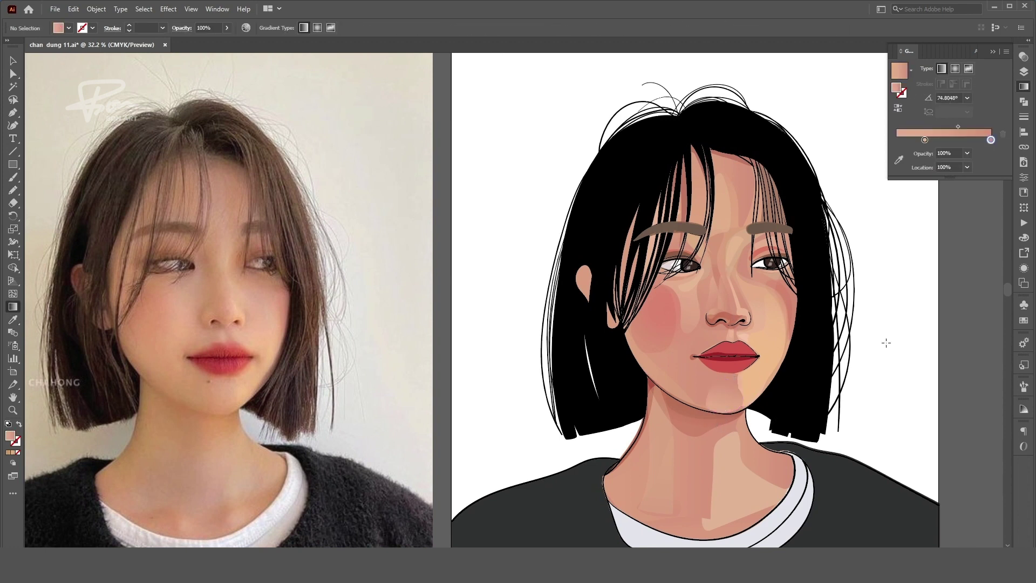
key("n")
left_click_drag(743, 384, 713, 384)
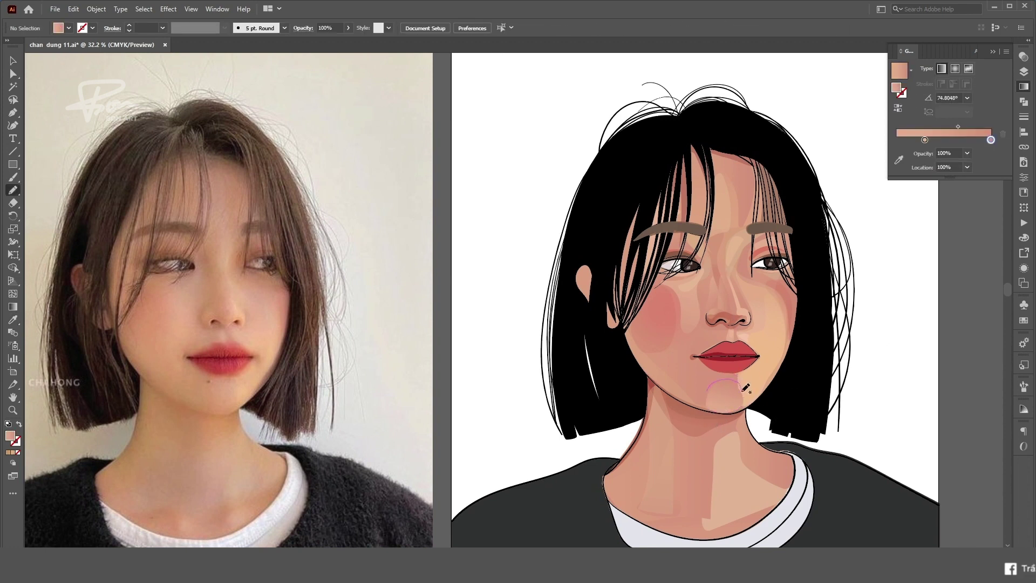
key("v")
Draw a fading peach gradient shape along the jaw with the gradient angled across it
key("n")
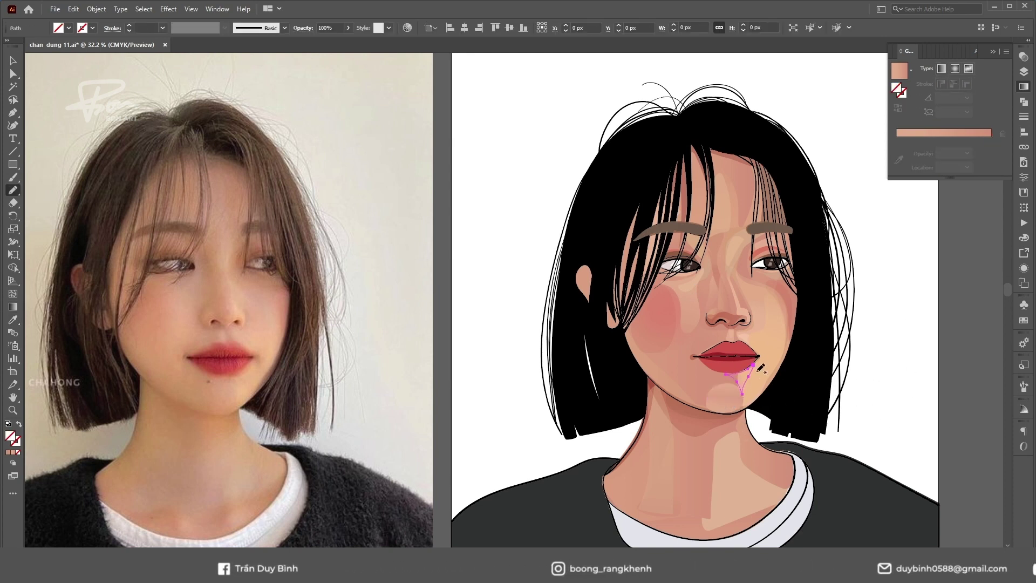
key("period")
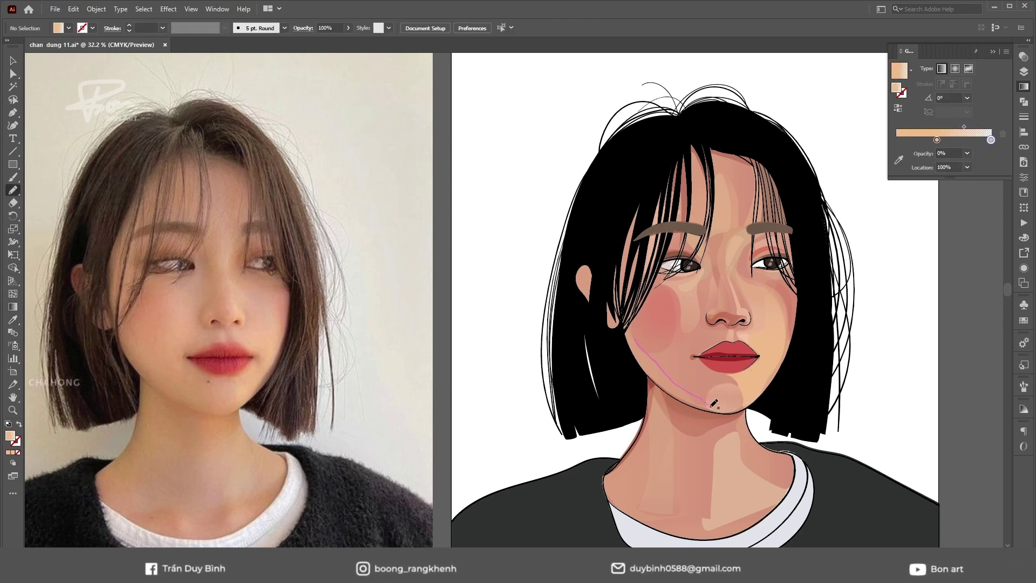
left_click_drag(714, 403, 707, 402)
key("g")
left_click_drag(627, 366, 718, 366)
scroll(696, 411, "up", 1)
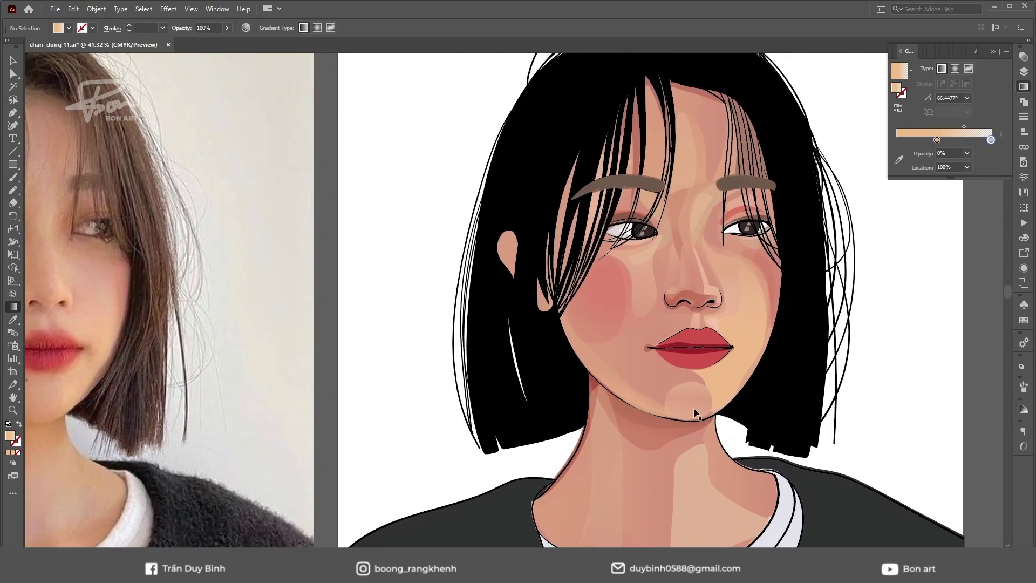
scroll(697, 413, "down", 1)
key("v")
left_click(734, 400)
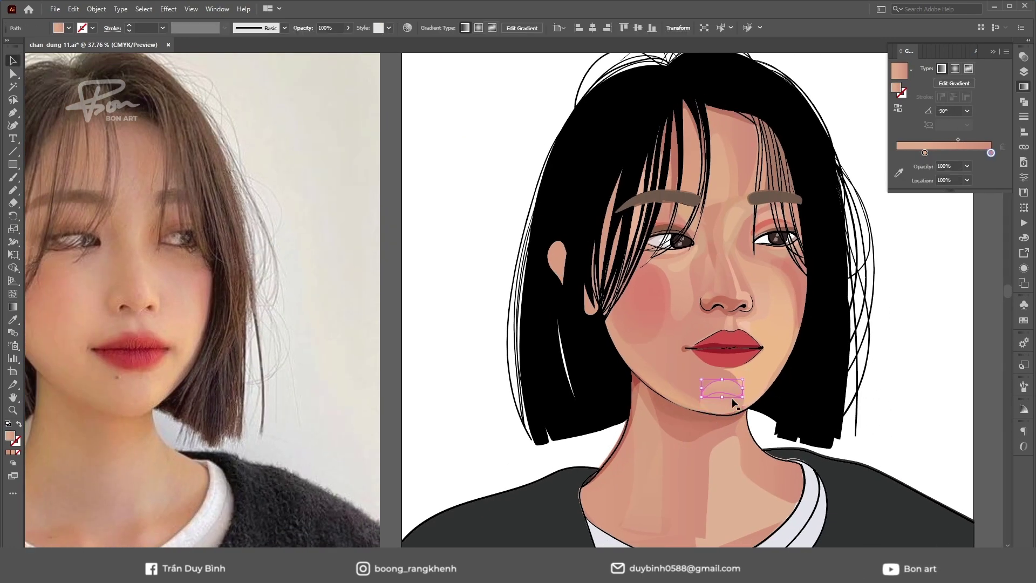
key("a")
left_click(740, 385)
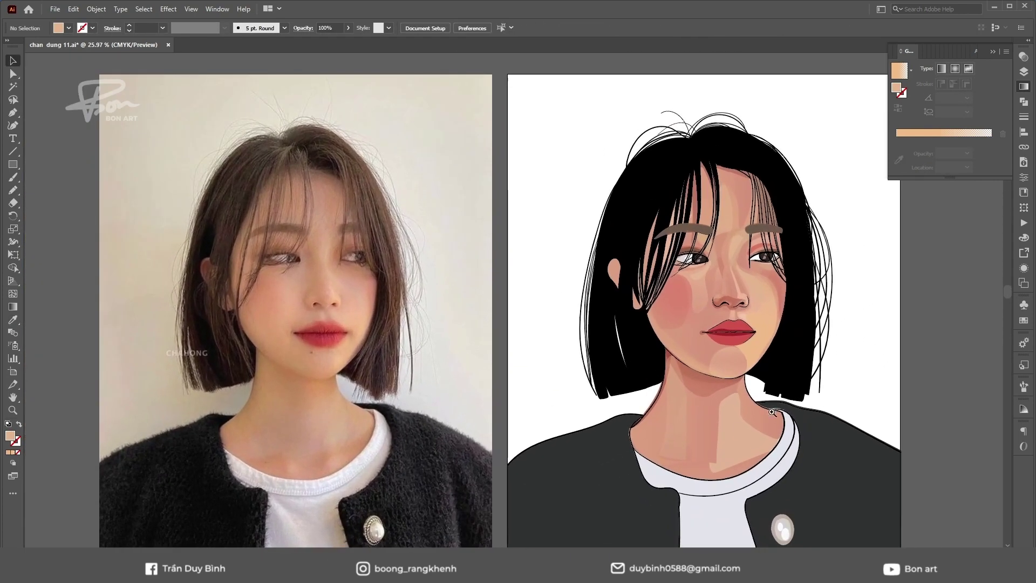
Add a neck highlight fading from peach to transparent and give the chin shape the peach gradient
left_click_drag(732, 378, 727, 385)
key("g")
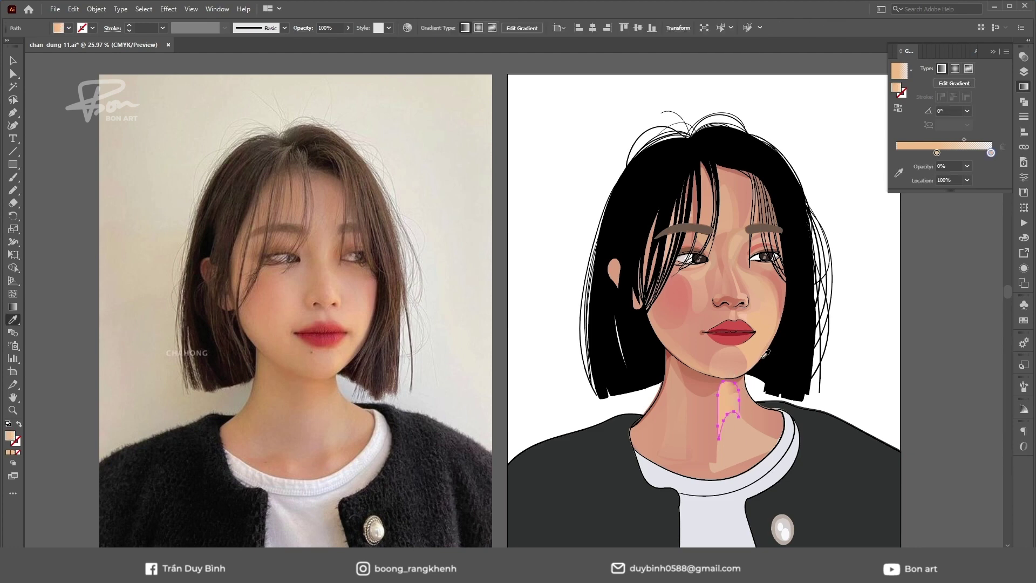
mouse_move(730, 451)
left_mouse_down()
mouse_move(731, 366)
mouse_move(760, 357)
left_mouse_up()
key("n")
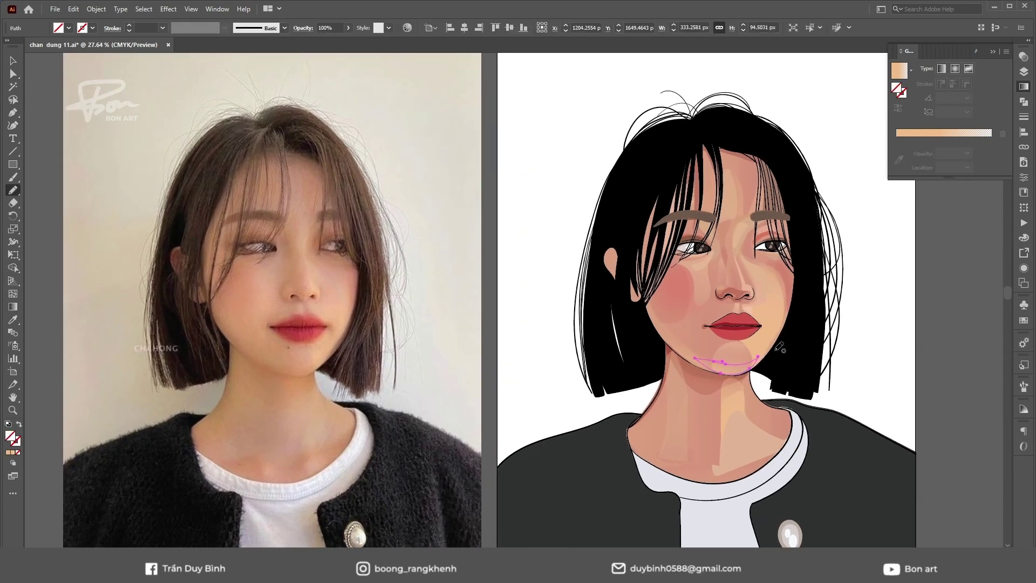
key("period")
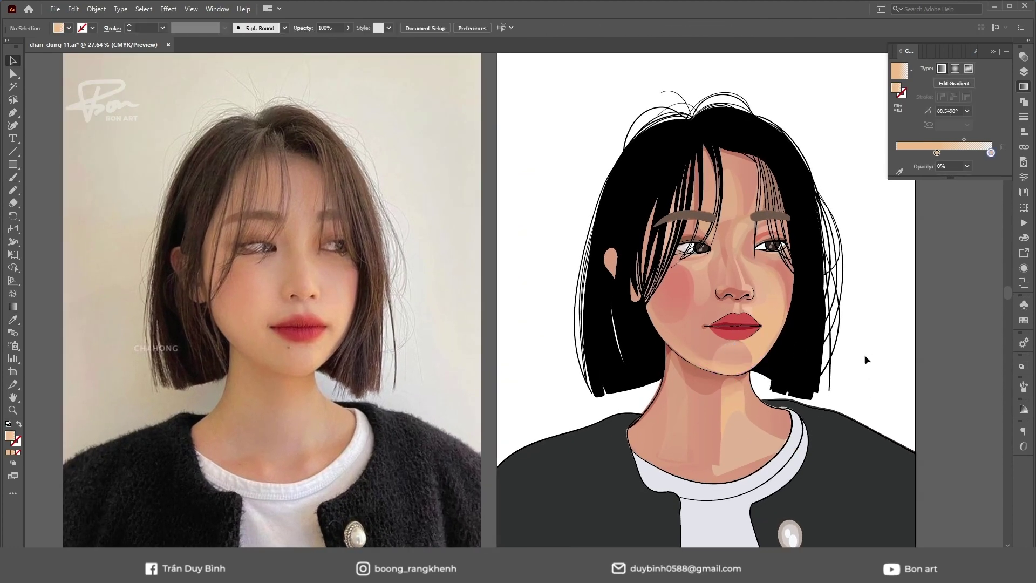
key("v")
key("ctrl+shift+F9")
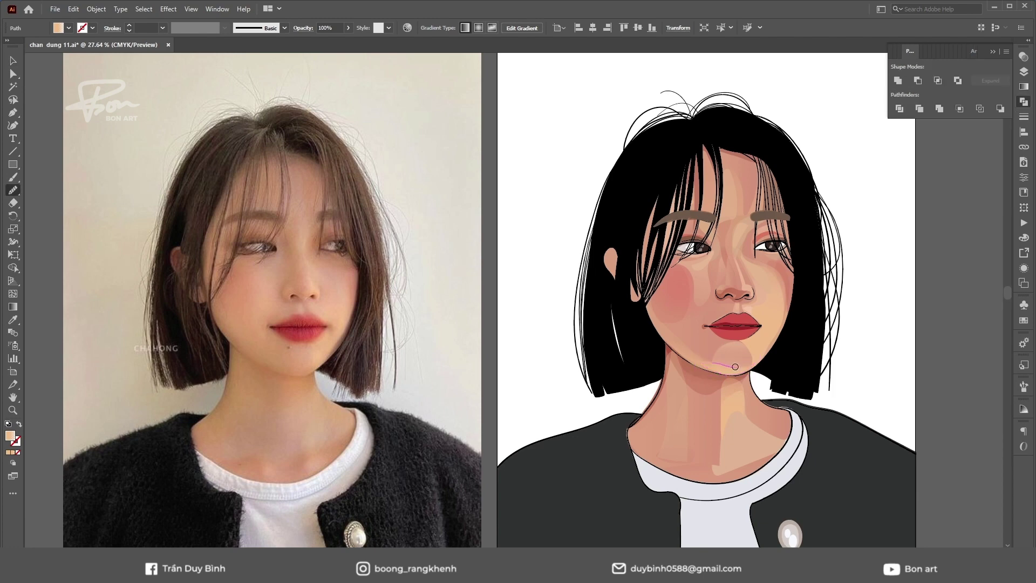
key("ctrl+shift+a")
scroll(710, 297, "up", 2)
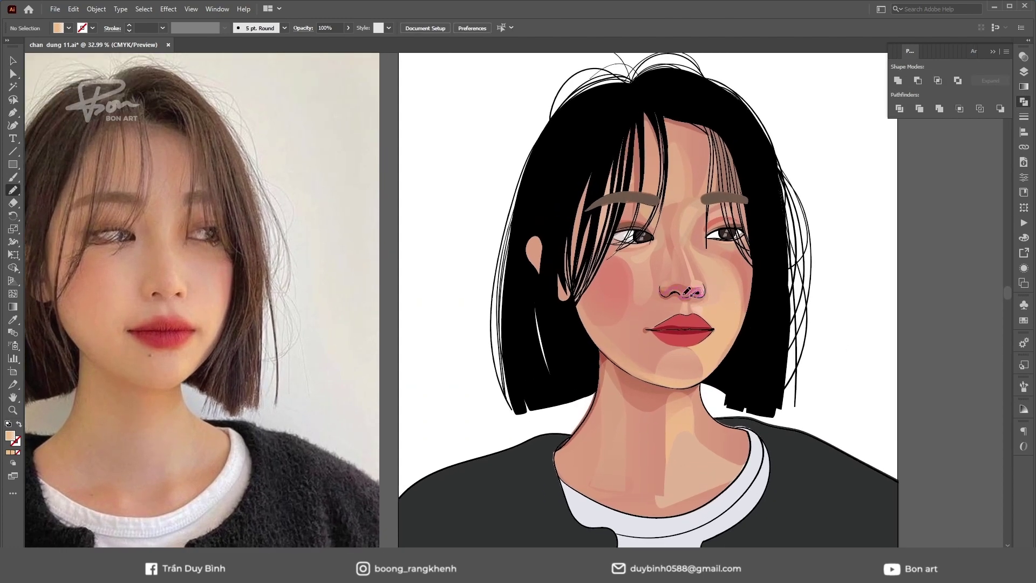
Add a nose shading shape set to Multiply blending at 54% opacity
left_click_drag(687, 292, 692, 294)
key("g")
key("ctrl+shift+a")
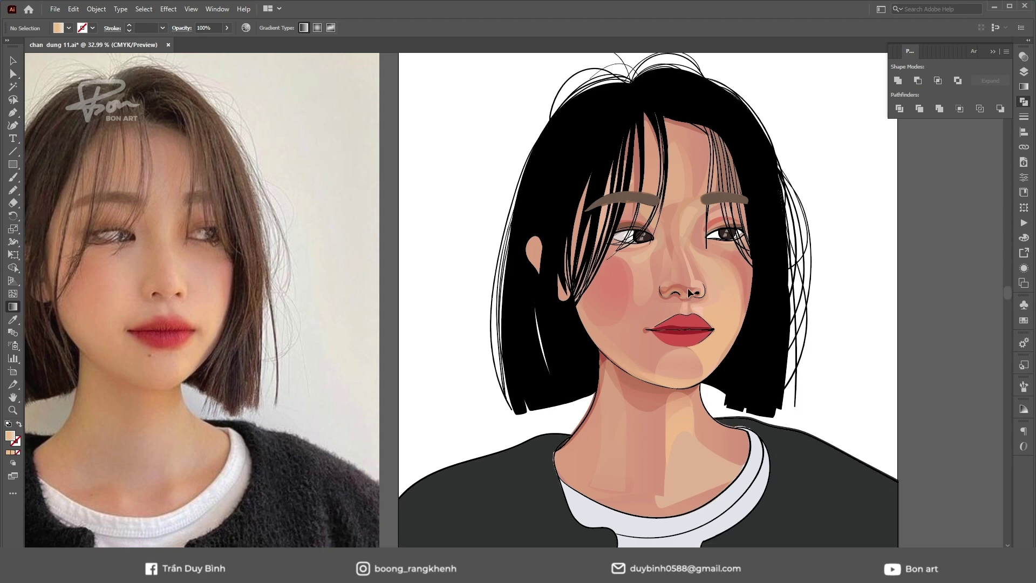
left_click(690, 292)
left_click(1024, 56)
left_click(998, 68)
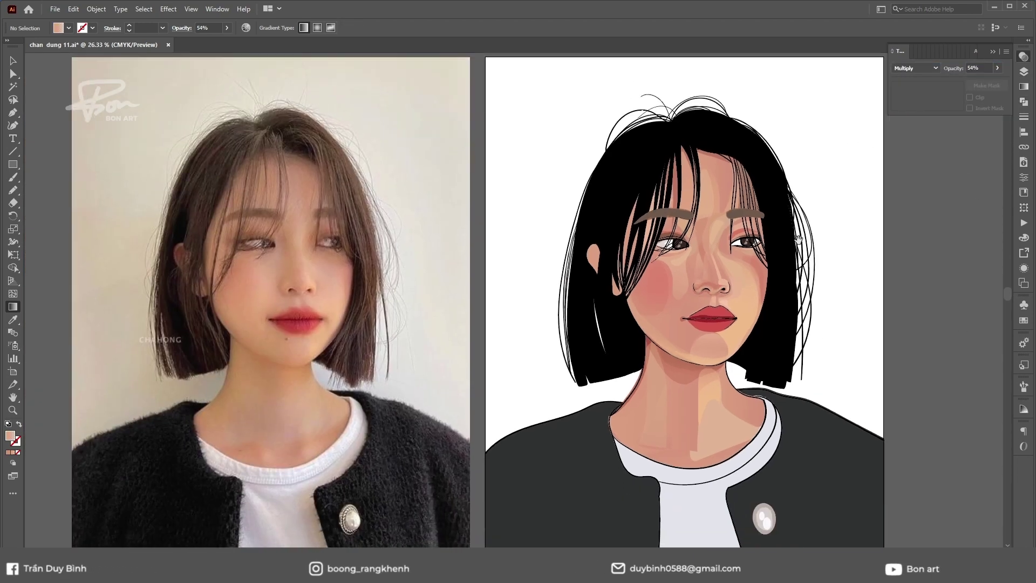
key("ctrl+shift+a")
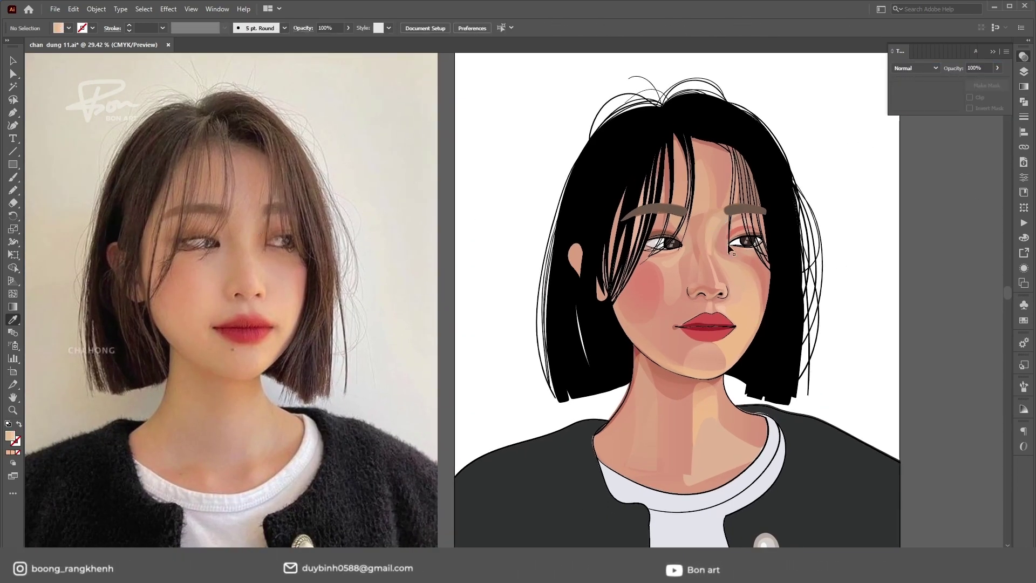
key("ctrl+F9")
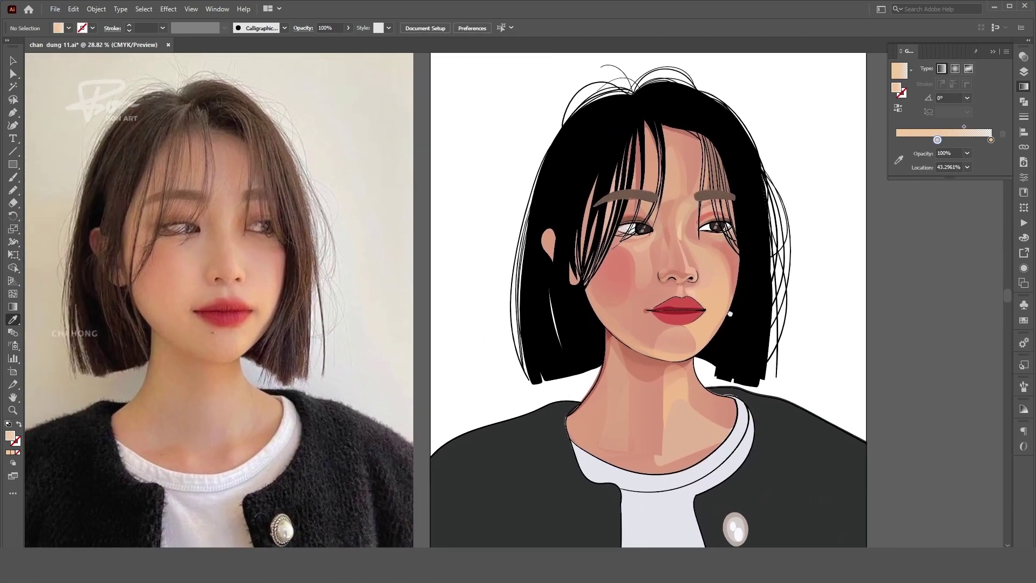
Lighten the left eye's white with a sampled lighter colour and add a small stroke at its corner
left_click_drag(690, 265, 696, 286)
key("v")
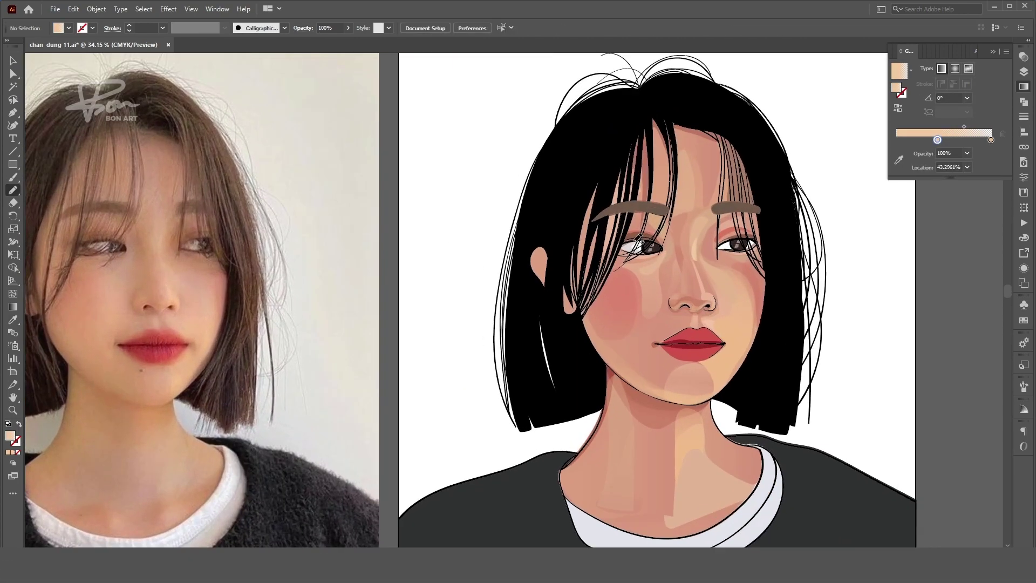
left_click(633, 247)
key("i")
scroll(627, 240, "up", 5)
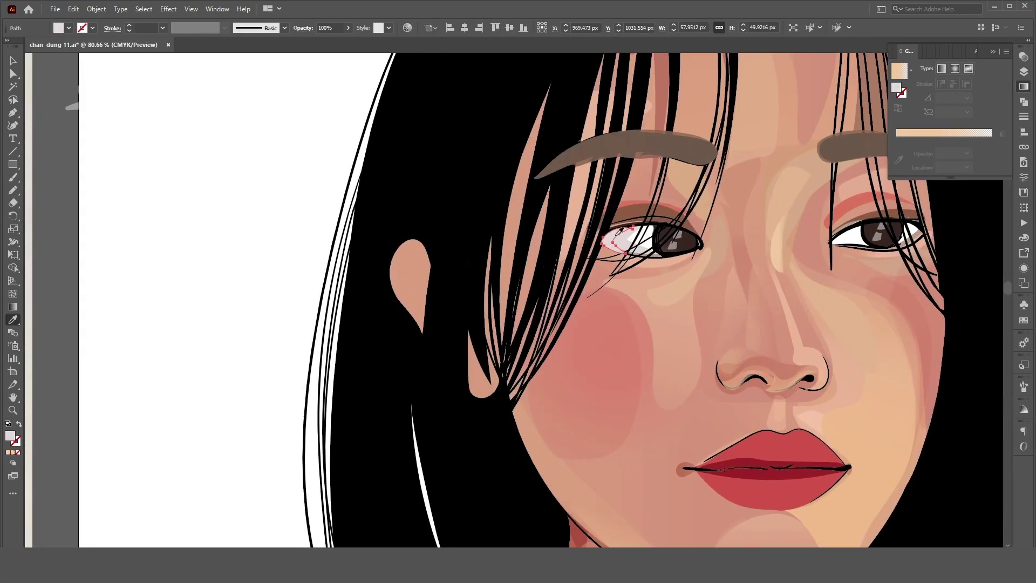
scroll(639, 212, "up", 5)
left_click(678, 226)
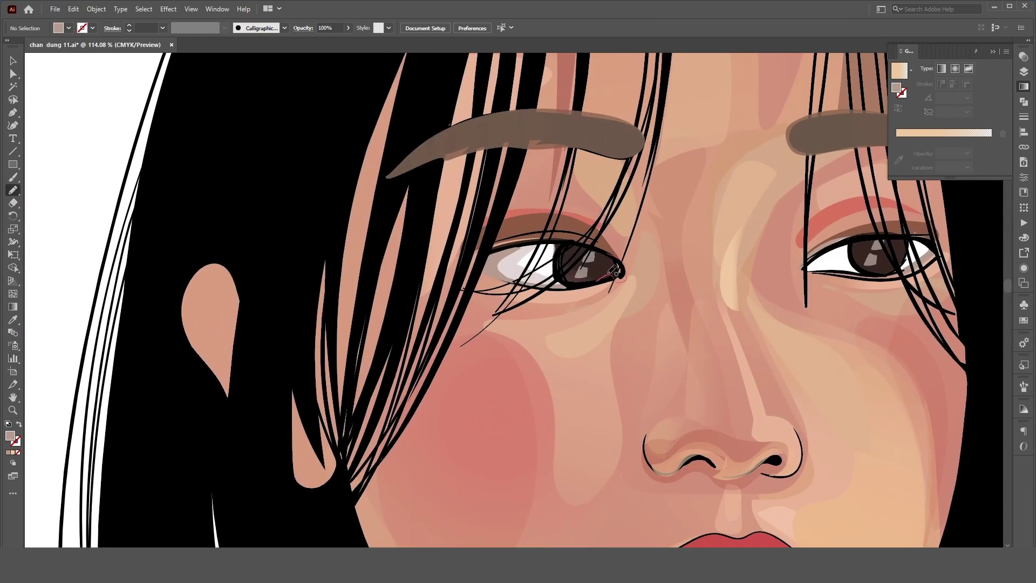
left_click_drag(615, 272, 629, 280)
key("shift+e")
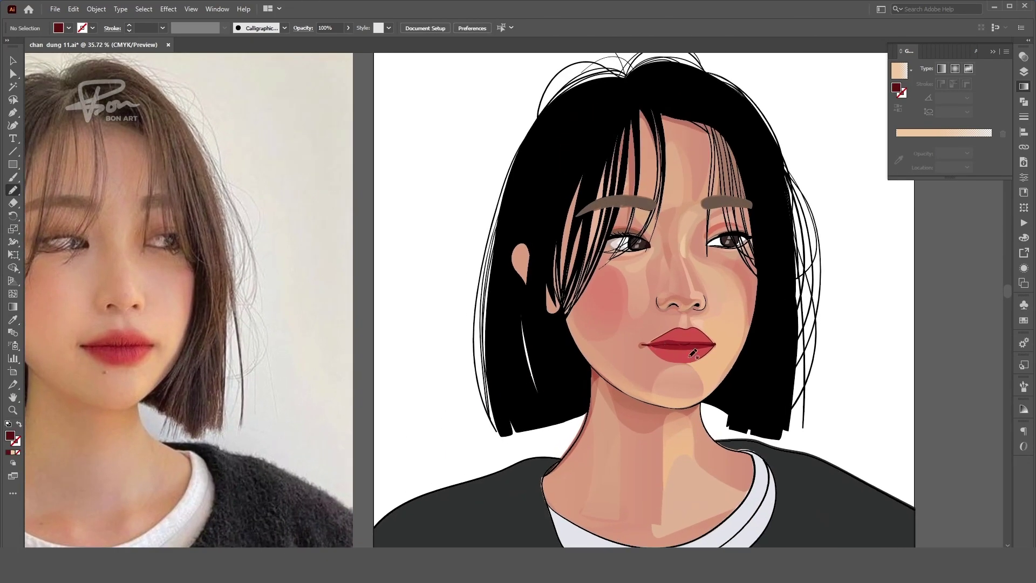
Draw a dark red line between the lips and two lighter highlight strokes on the upper lip
left_click_drag(643, 346, 676, 344)
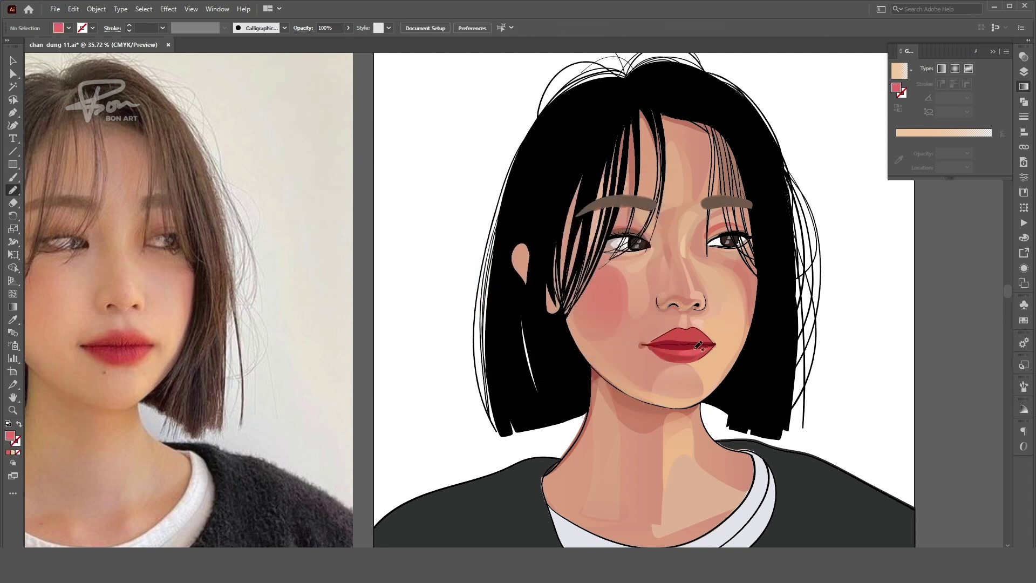
key("i")
left_click_drag(690, 325, 654, 335)
key("i")
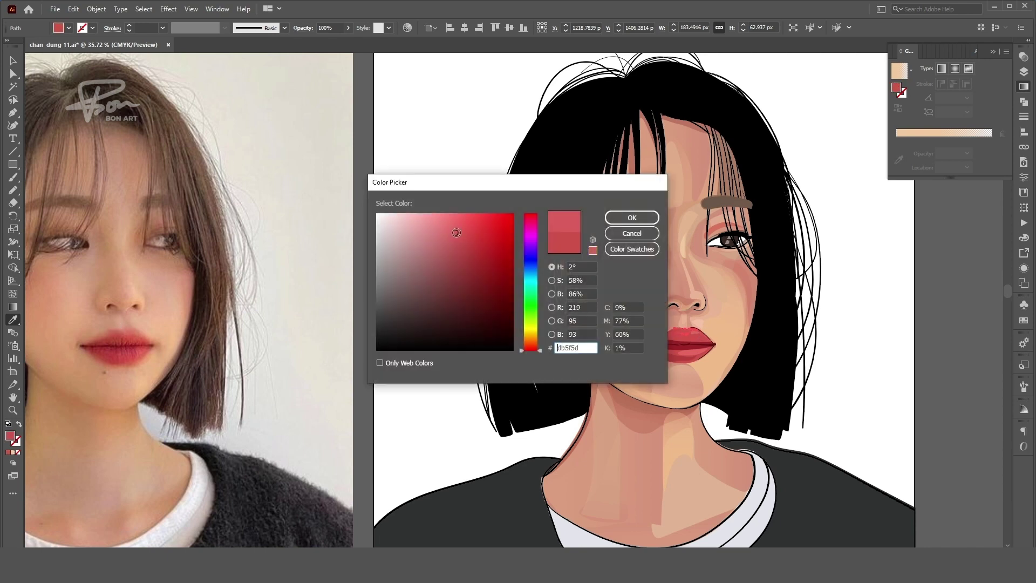
key("n")
scroll(701, 330, "up", 3)
left_click_drag(697, 323, 589, 325)
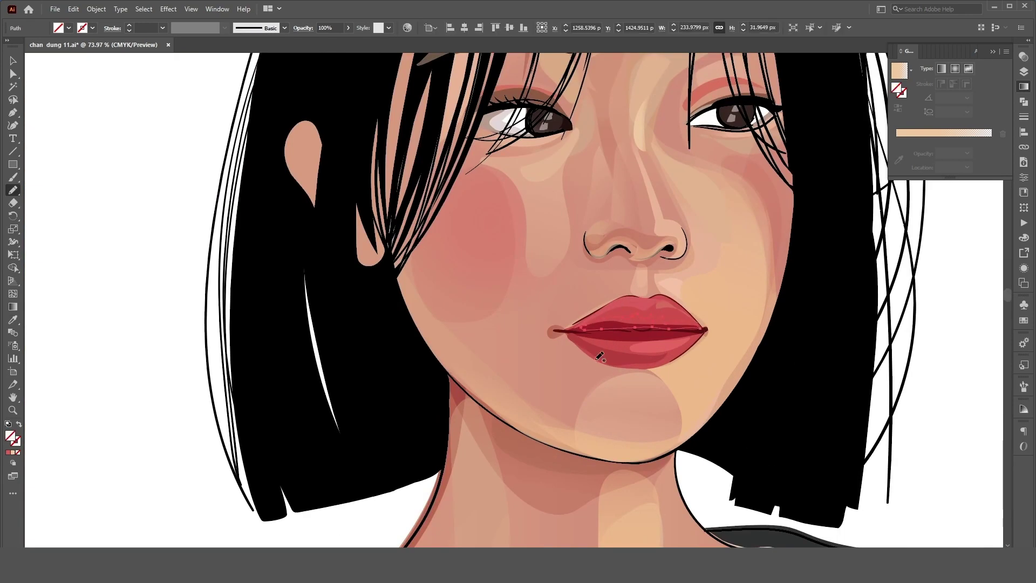
scroll(621, 324, "down", 3)
scroll(621, 324, "up", 3)
Sample the dark red lip colour and pick up the soft pink gradient shading style
key("i")
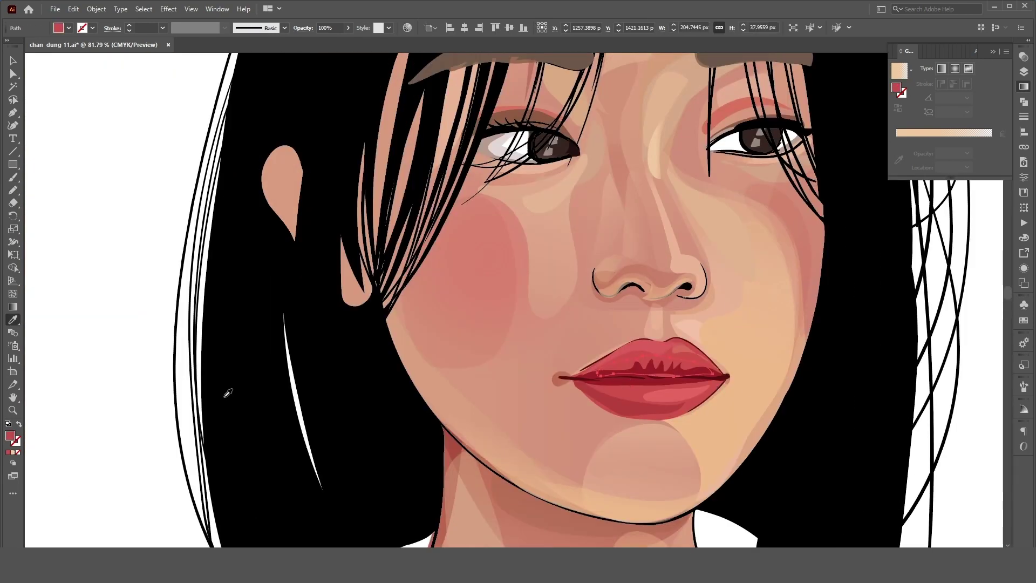
scroll(556, 372, "down", 3)
key("ctrl+shift+a")
scroll(689, 374, "down", 2)
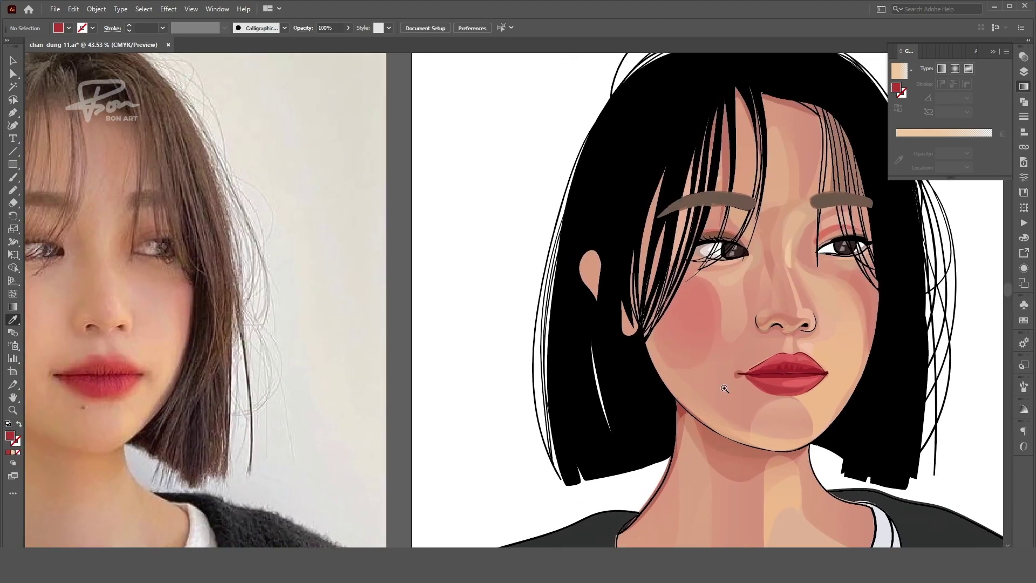
scroll(689, 373, "up", 4)
key("n")
key("i")
scroll(702, 377, "down", 3)
scroll(745, 372, "up", 2)
left_click(745, 372)
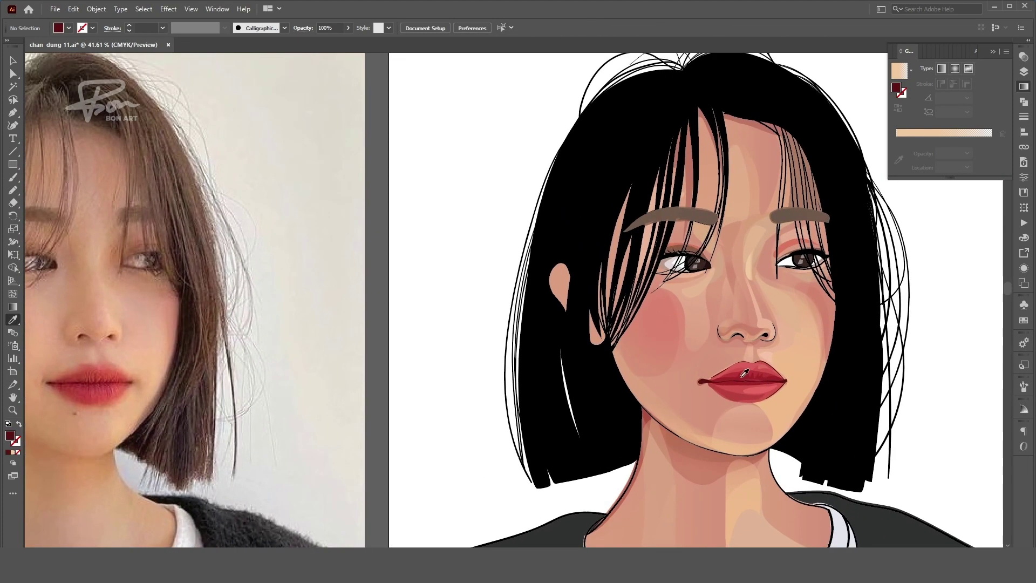
key("i")
left_click(749, 335)
Draw a peach highlight shape on the chin below the lips and adjust its edge points
scroll(783, 351, "up", 3)
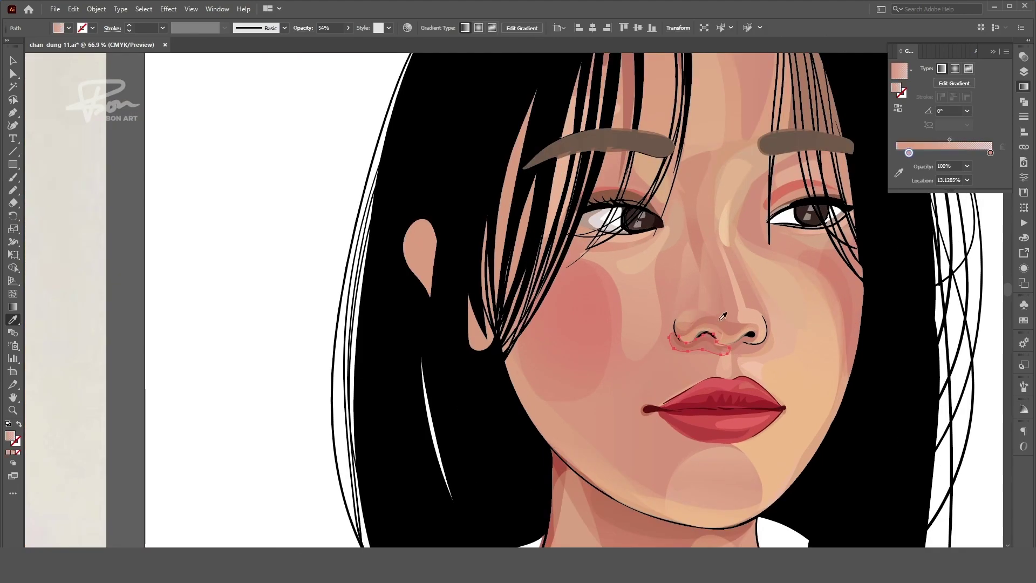
scroll(801, 360, "down", 3)
scroll(801, 359, "down", 2)
scroll(673, 412, "up", 3)
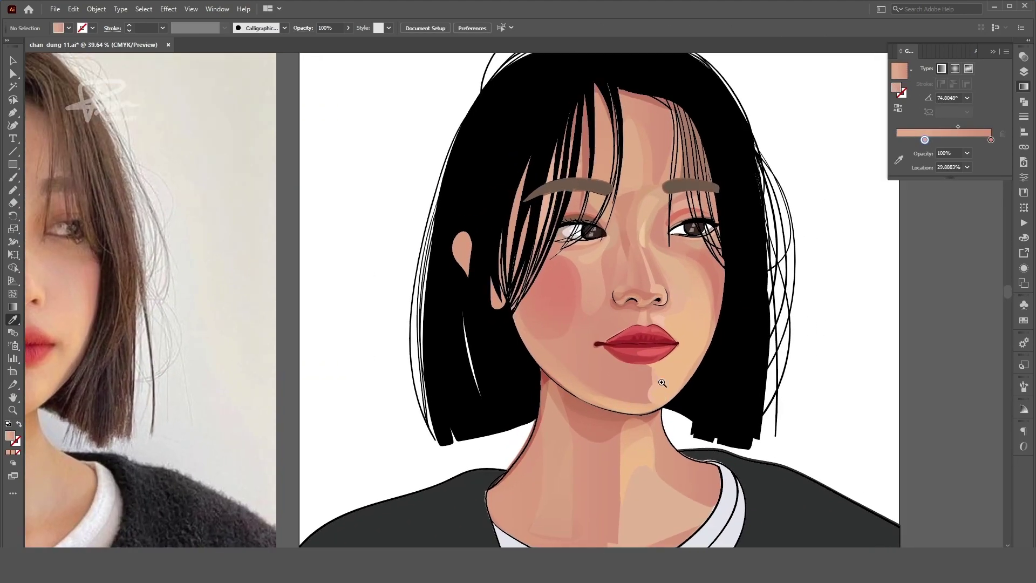
key("n")
left_click_drag(678, 347, 670, 388)
key("a")
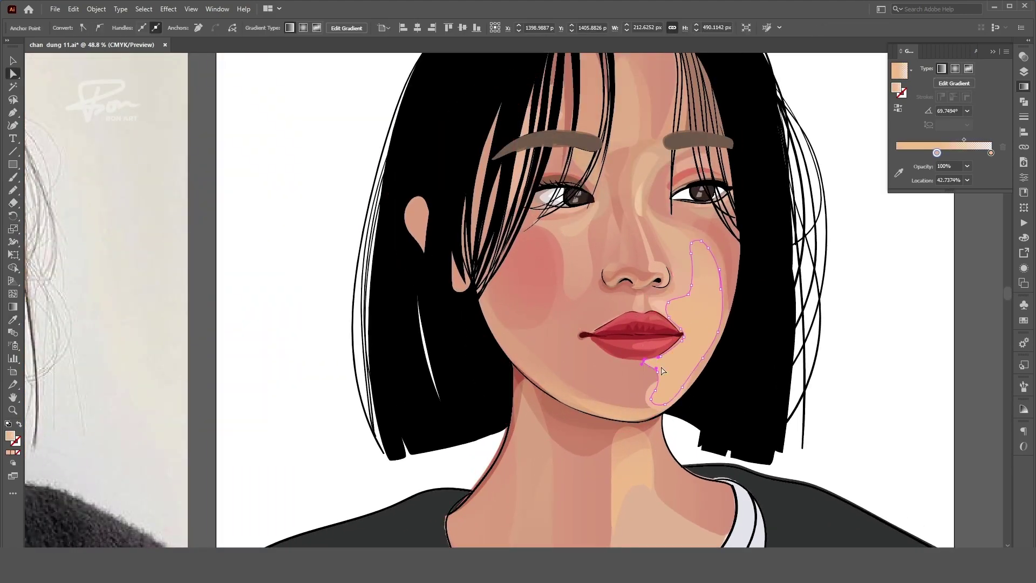
scroll(680, 386, "down", 2)
scroll(712, 386, "up", 3)
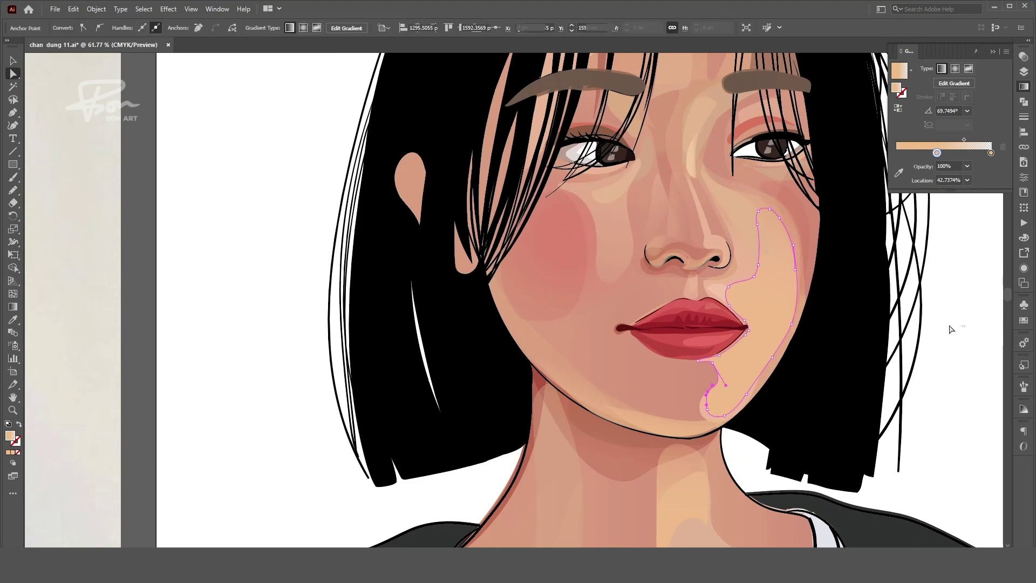
scroll(763, 411, "down", 2)
scroll(764, 411, "up", 2)
left_click(763, 412)
Soften the chin highlight with a previewed Gaussian Blur
scroll(763, 412, "up", 2)
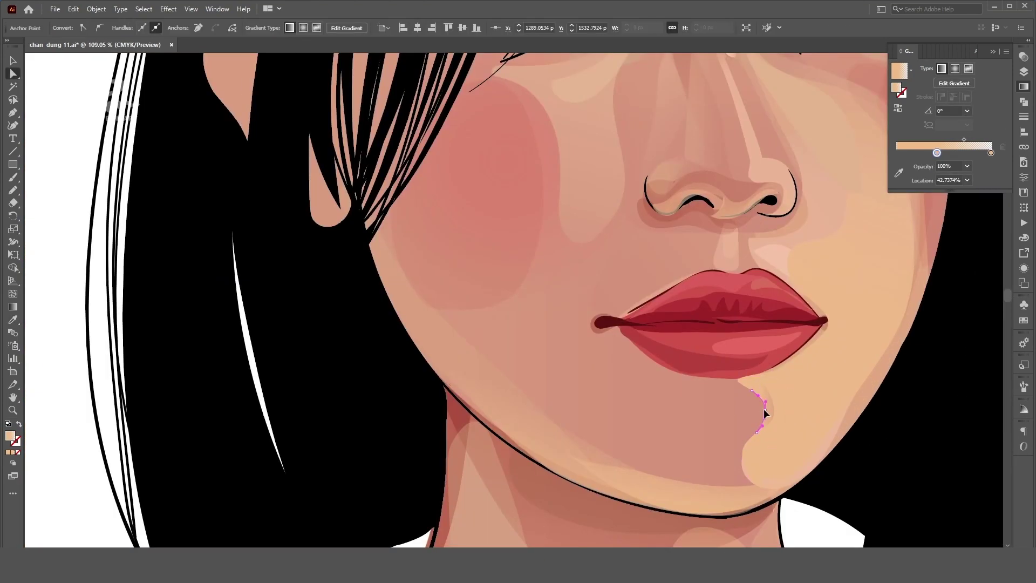
scroll(890, 444, "down", 2)
left_click(169, 9)
left_click(366, 189)
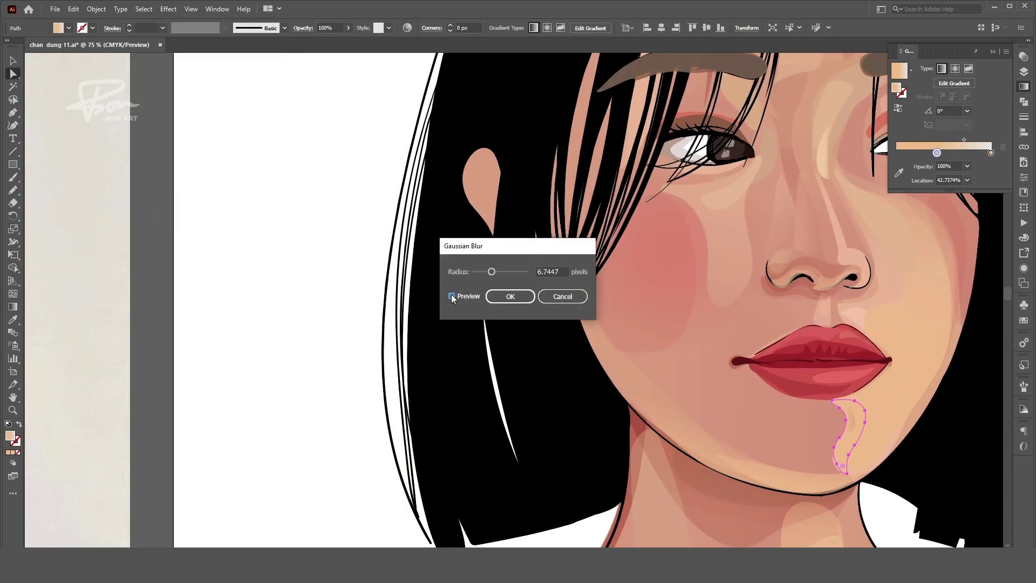
key("Return")
scroll(848, 389, "down", 2)
scroll(680, 426, "down", 2)
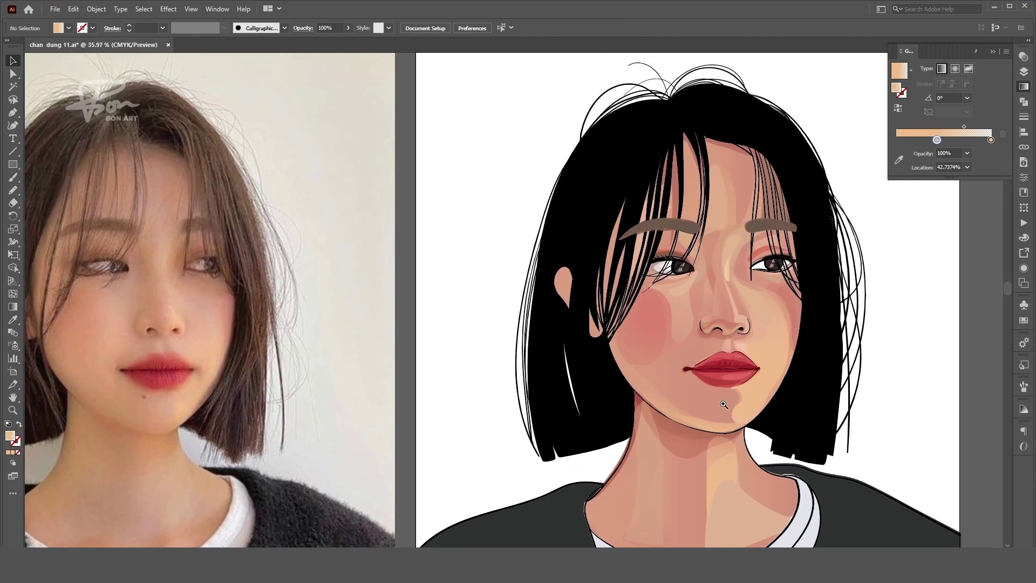
Draw a gradient highlight on the cheek under the left eye and widen it leftward
left_click_drag(665, 318, 668, 321)
key("g")
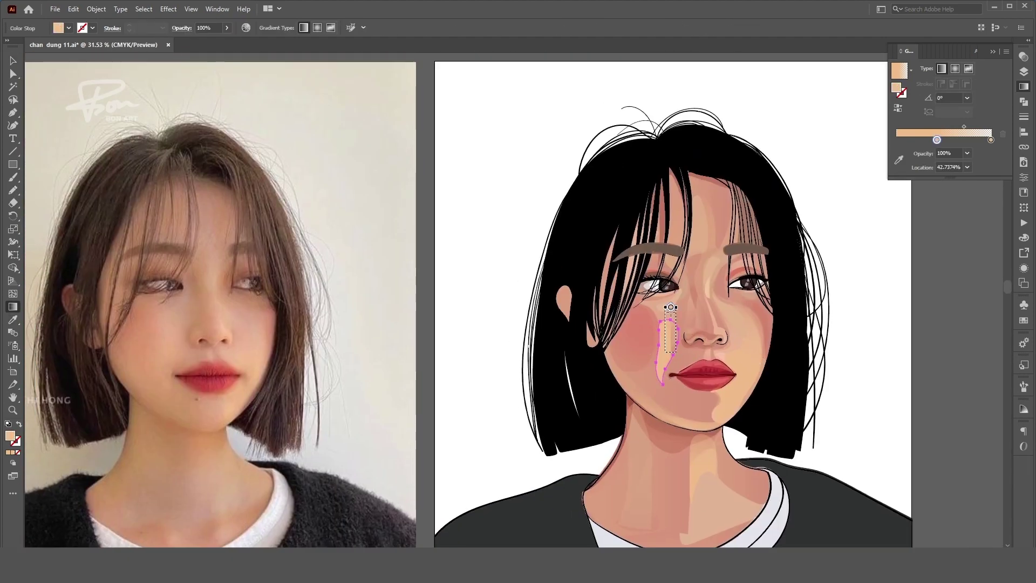
key("a")
left_click(673, 305)
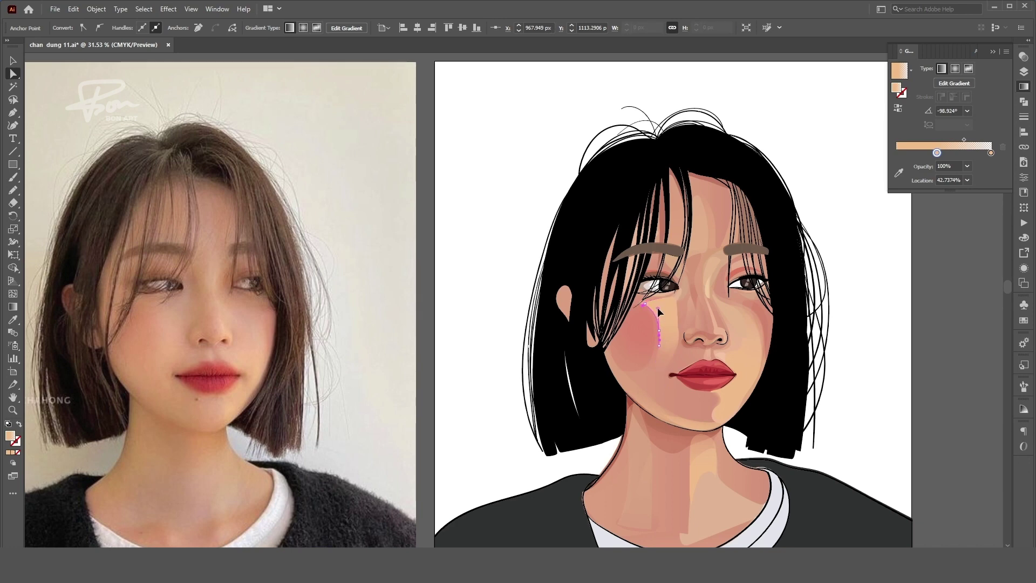
left_click_drag(670, 310, 646, 305)
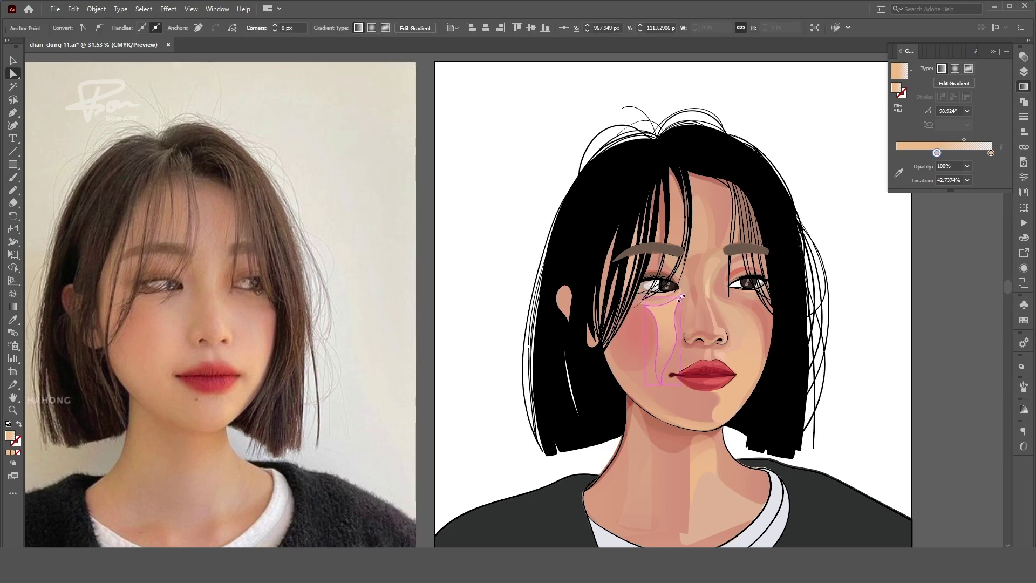
Pull the cheek highlight's lower point down and soften it with Gaussian Blur
scroll(698, 318, "up", 1)
scroll(699, 289, "up", 1)
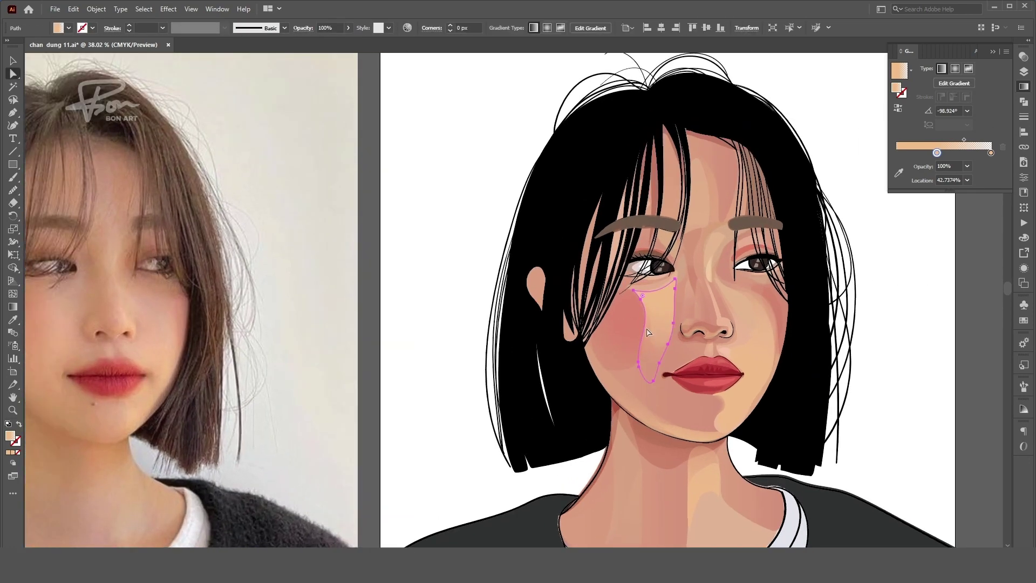
left_click_drag(671, 318, 638, 366)
left_click(168, 9)
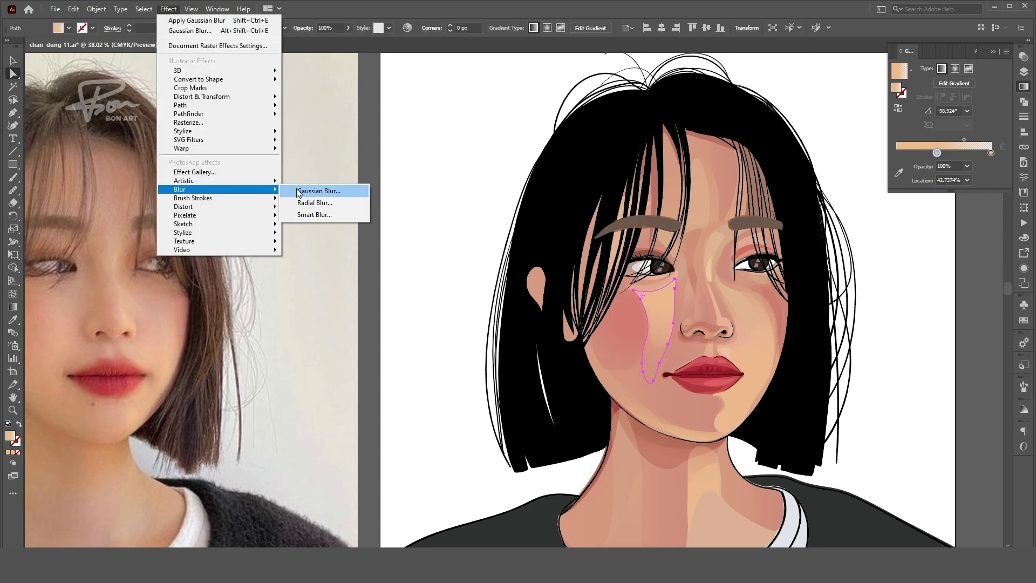
left_click(324, 192)
key("Return")
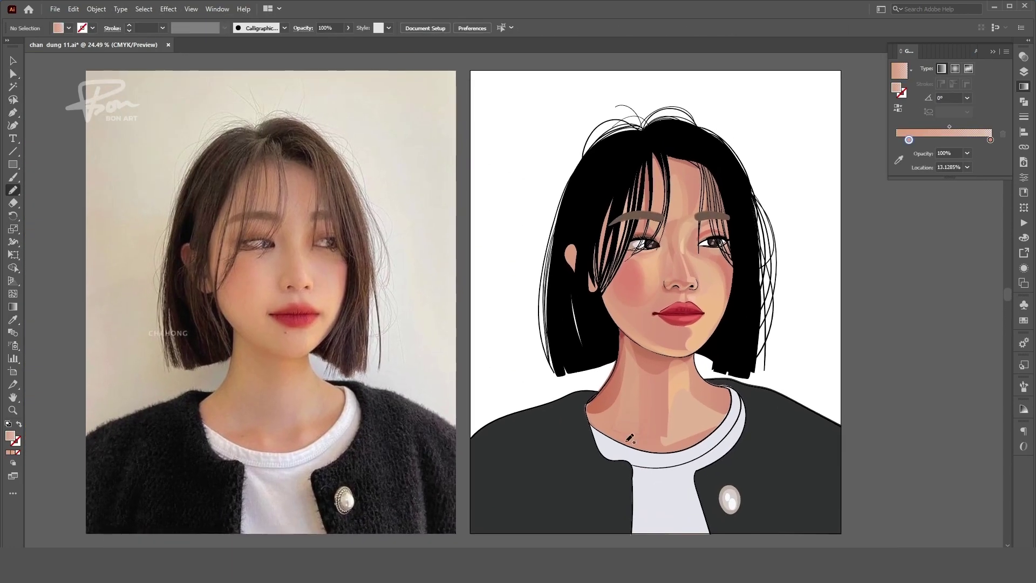
Shade the neck above the collar with a sampled skin colour and adjust its transparency
left_click_drag(630, 438, 607, 431)
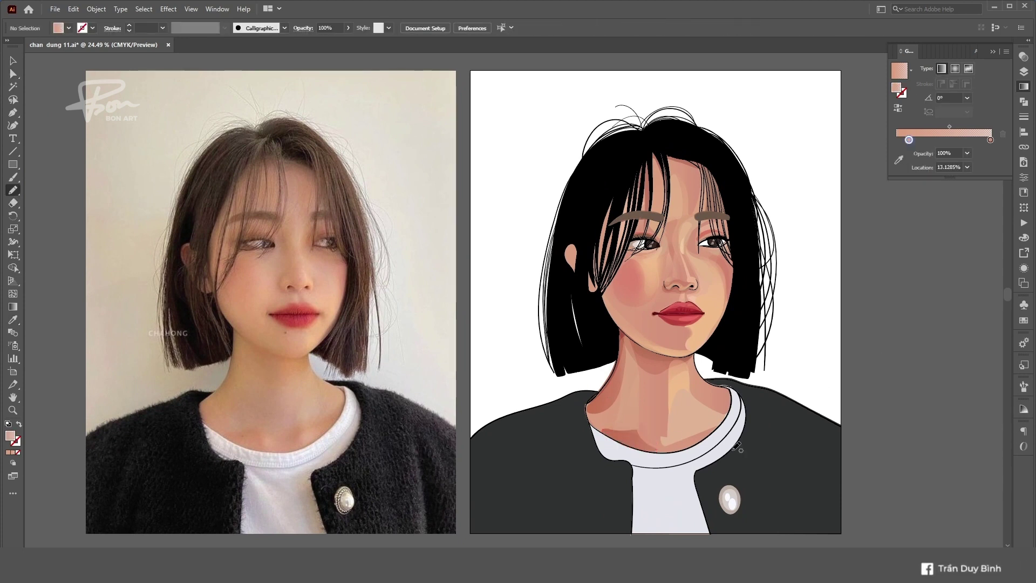
key("a")
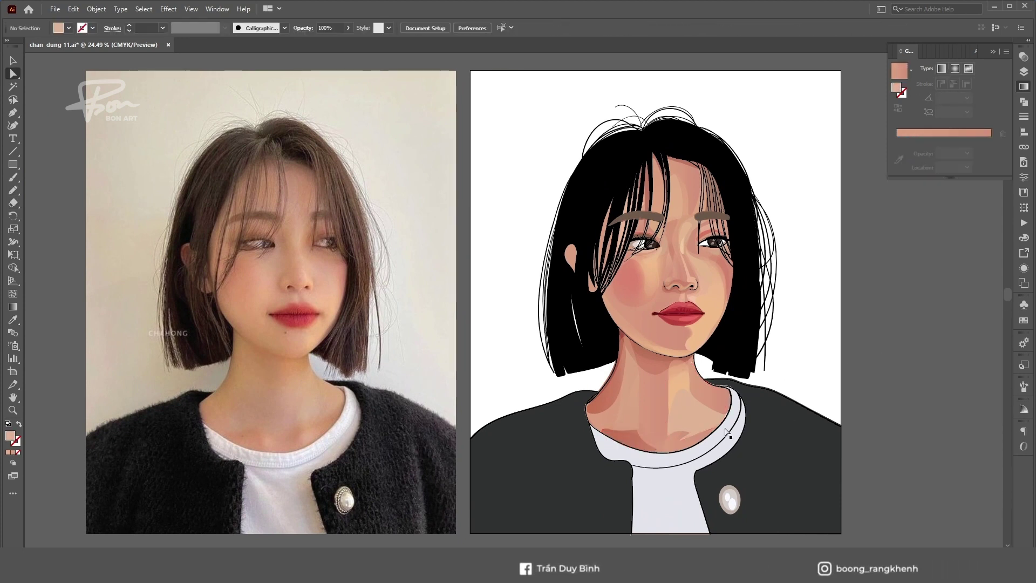
scroll(658, 408, "down", 1)
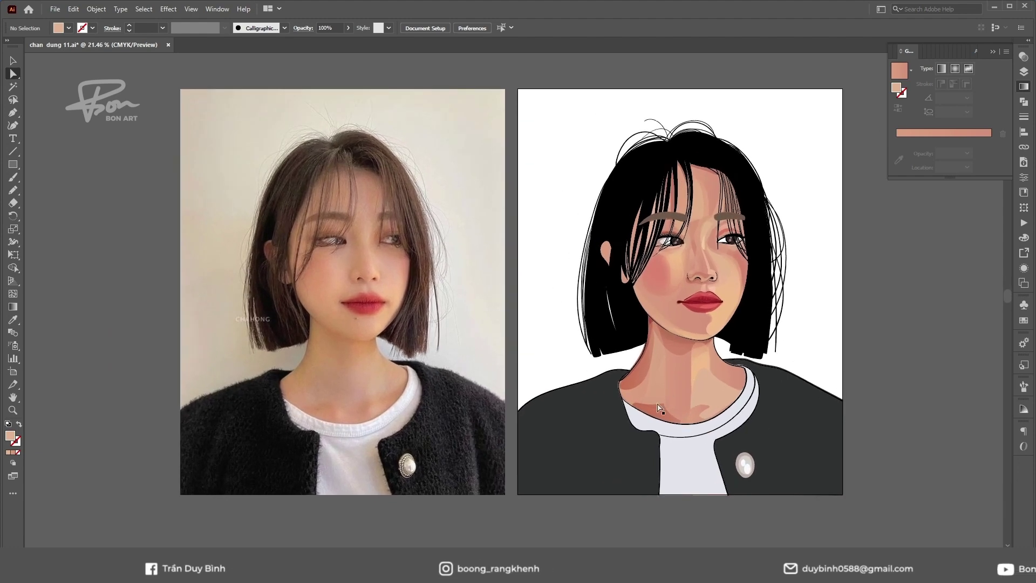
left_click(659, 409)
key("i")
left_click(730, 376)
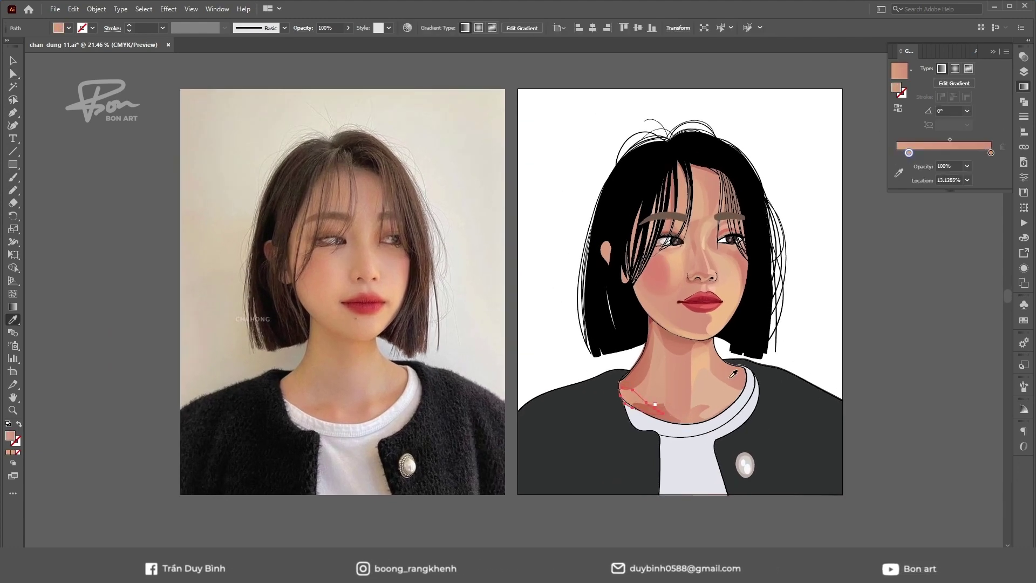
left_click(1023, 57)
scroll(689, 329, "up", 2)
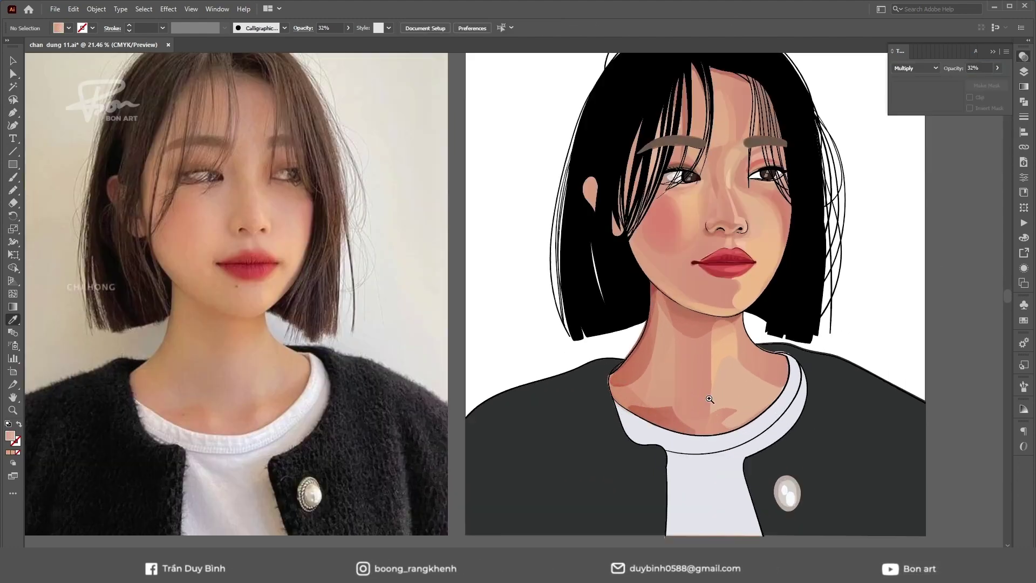
key("a")
left_click_drag(669, 292, 582, 424)
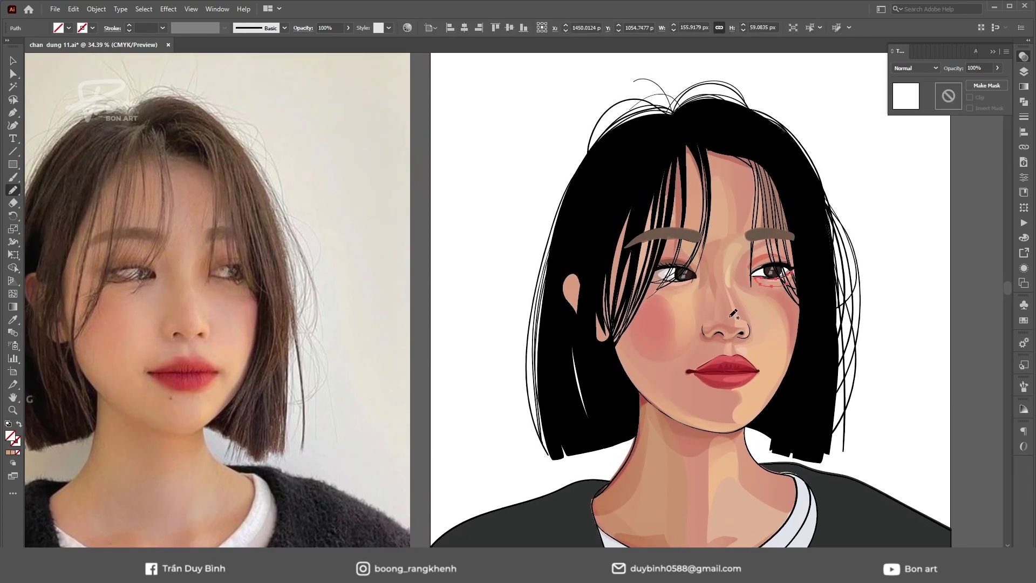
Fill the eye shape with black and Gaussian-blur the mouth-corner gradient shadow
key("i")
left_click(681, 258)
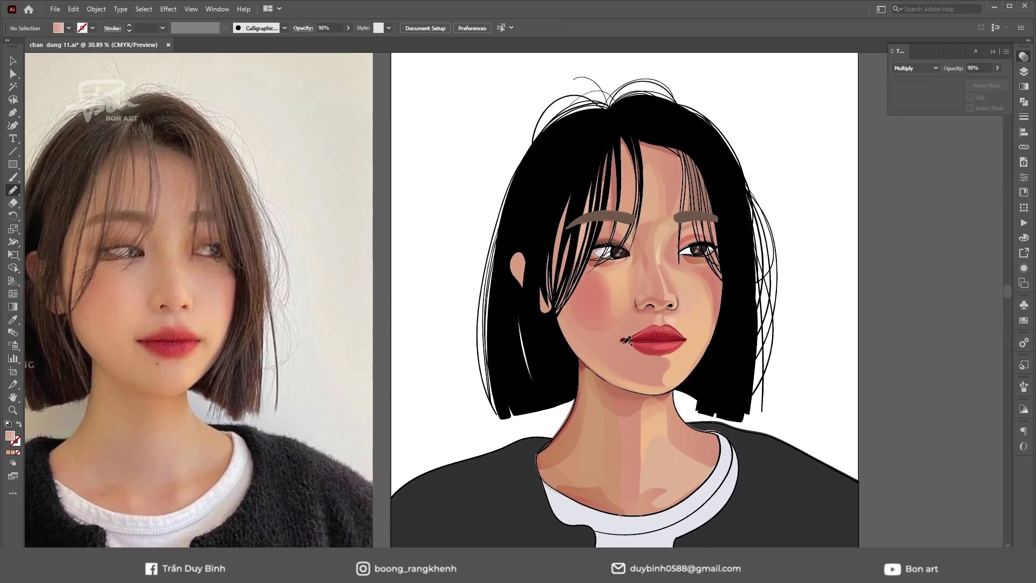
left_click_drag(628, 341, 600, 376)
key("g")
left_click(168, 9)
left_click(292, 190)
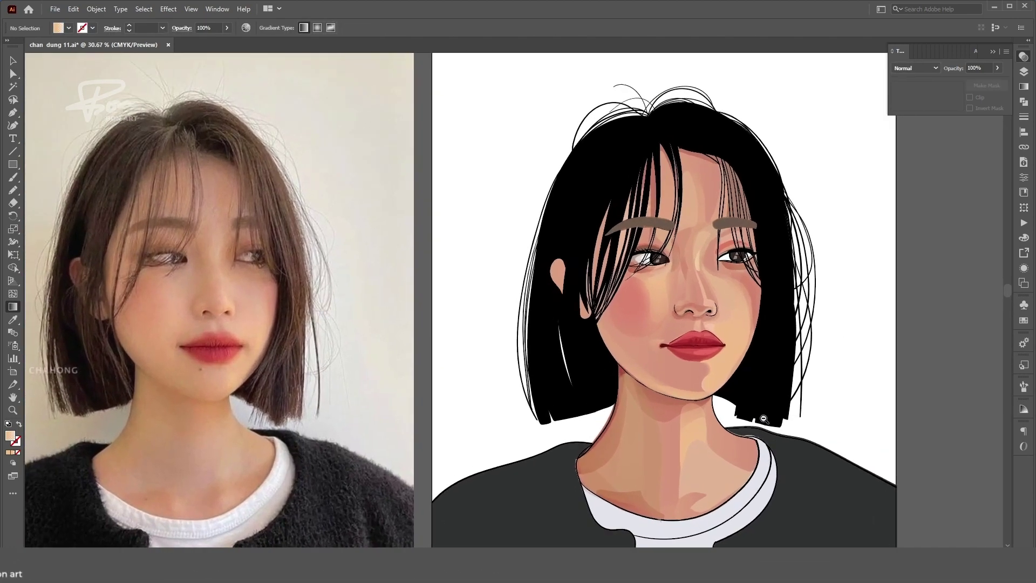
Fill a new strand by the right eyebrow and cheek with dark brown
key("a")
left_click(601, 358)
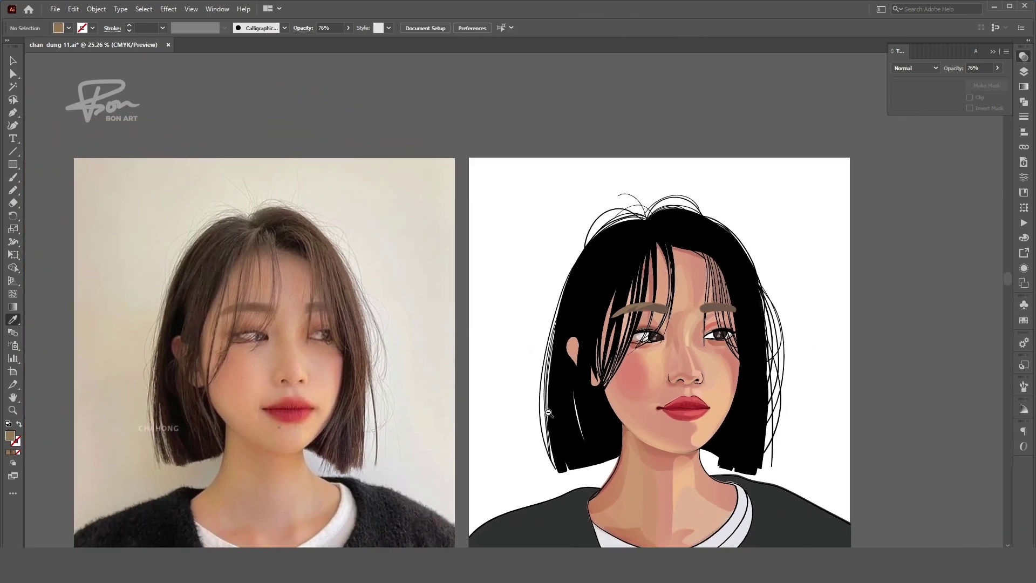
left_click(750, 314)
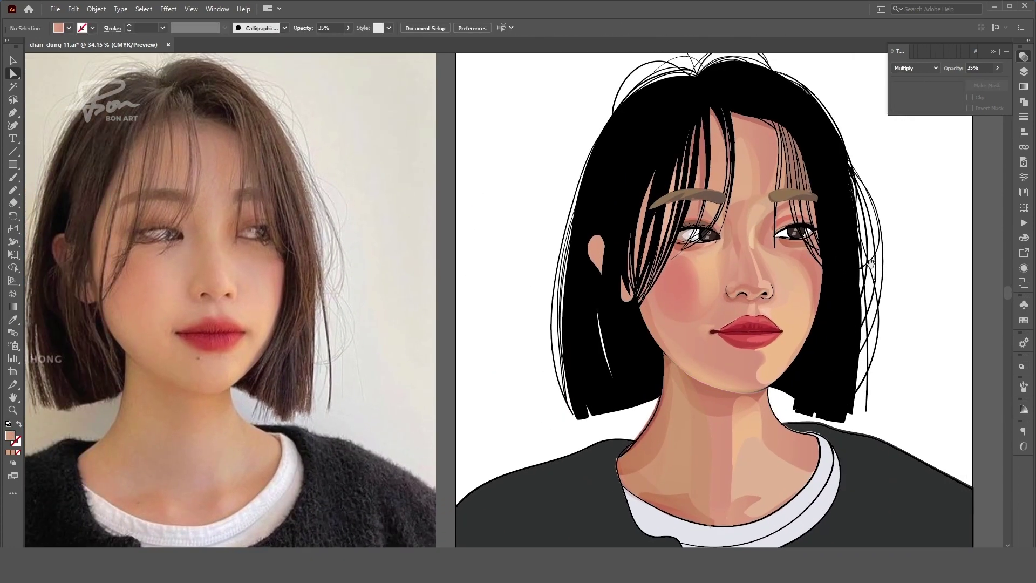
key("i")
left_click(214, 268)
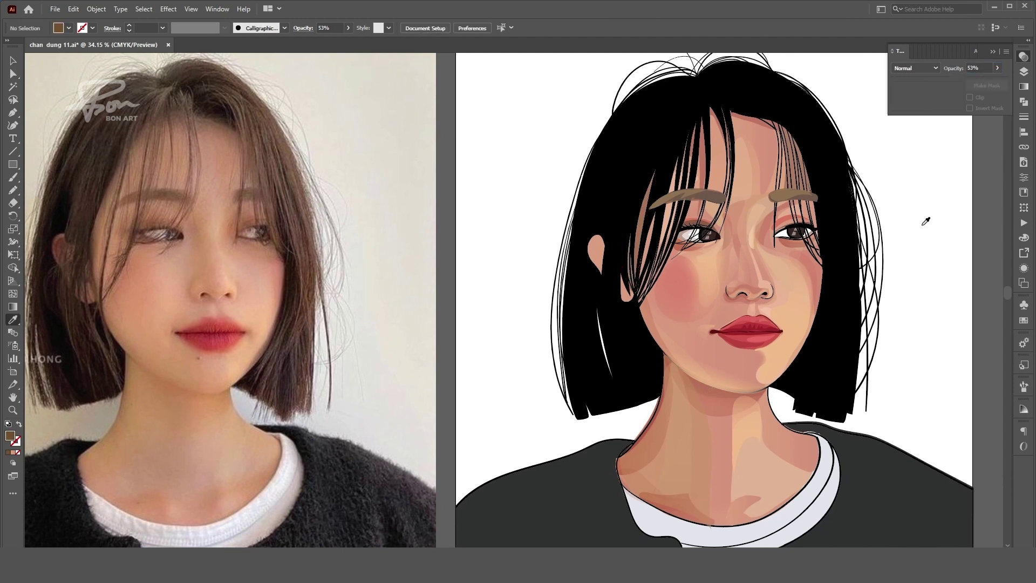
left_click(594, 254, "ctrl")
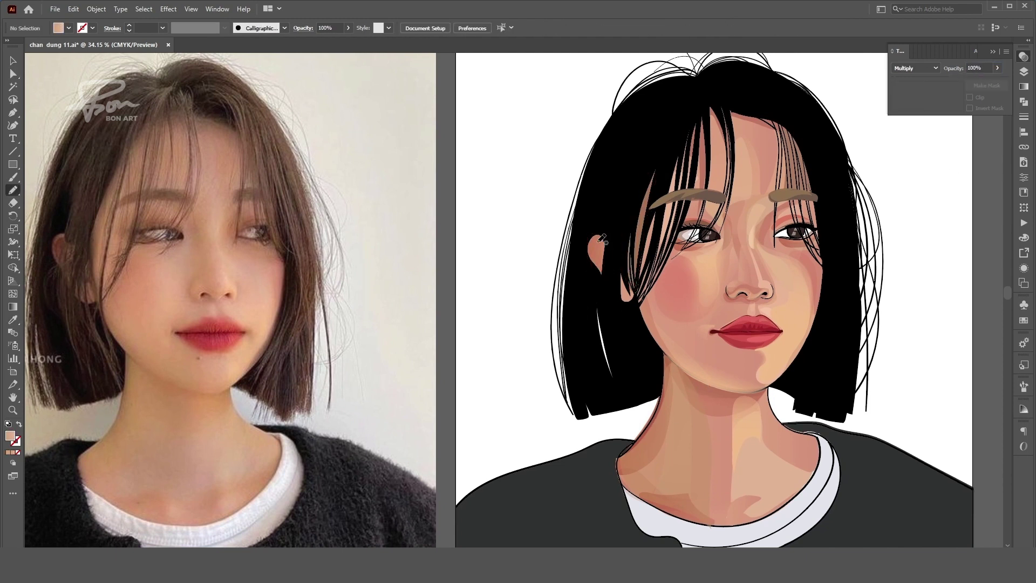
left_click(625, 291, "ctrl")
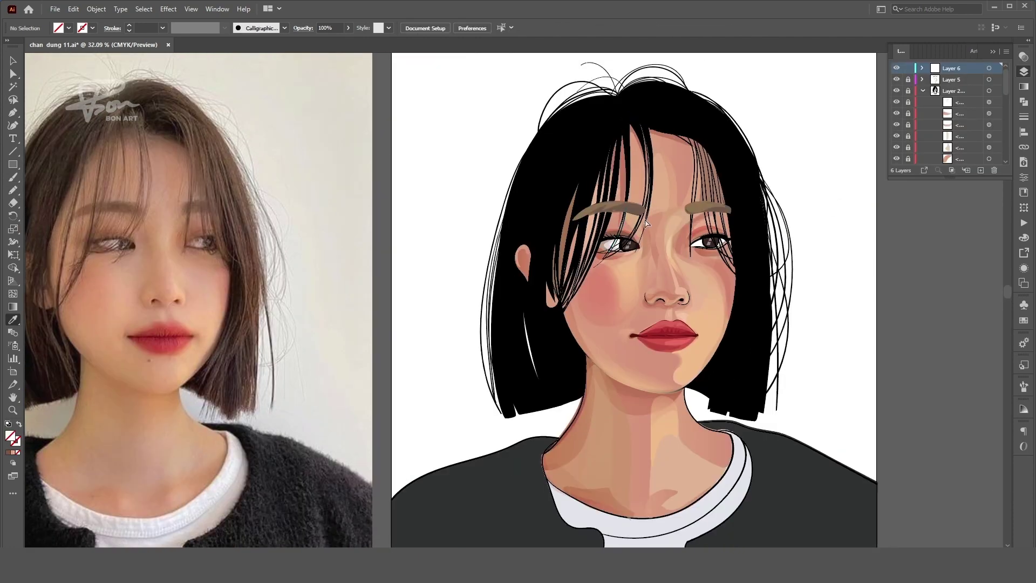
Pencil thin brown strands over the bangs and down the left and right hair
left_click_drag(627, 115, 609, 252)
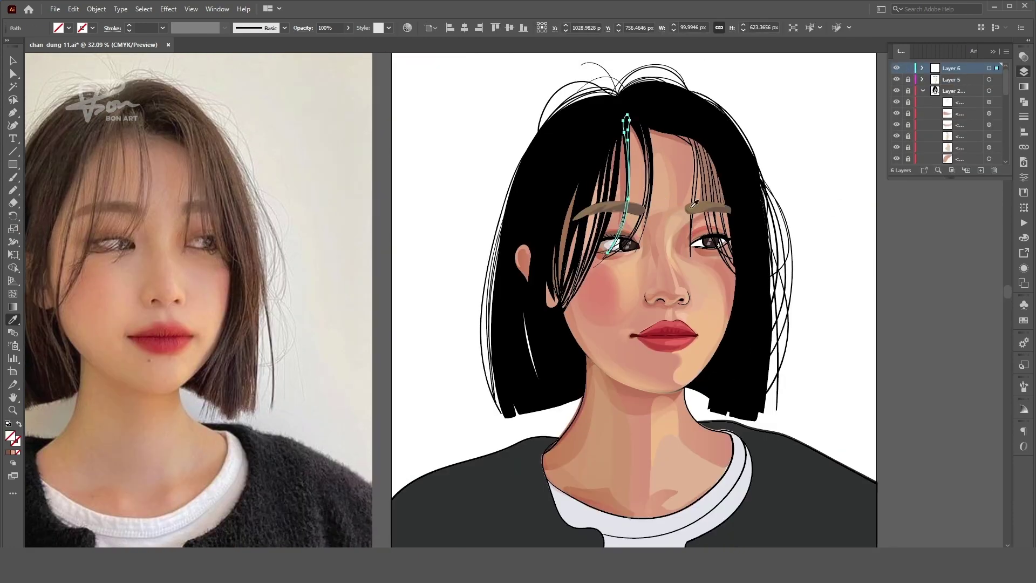
key("ctrl+shift+a")
key("n")
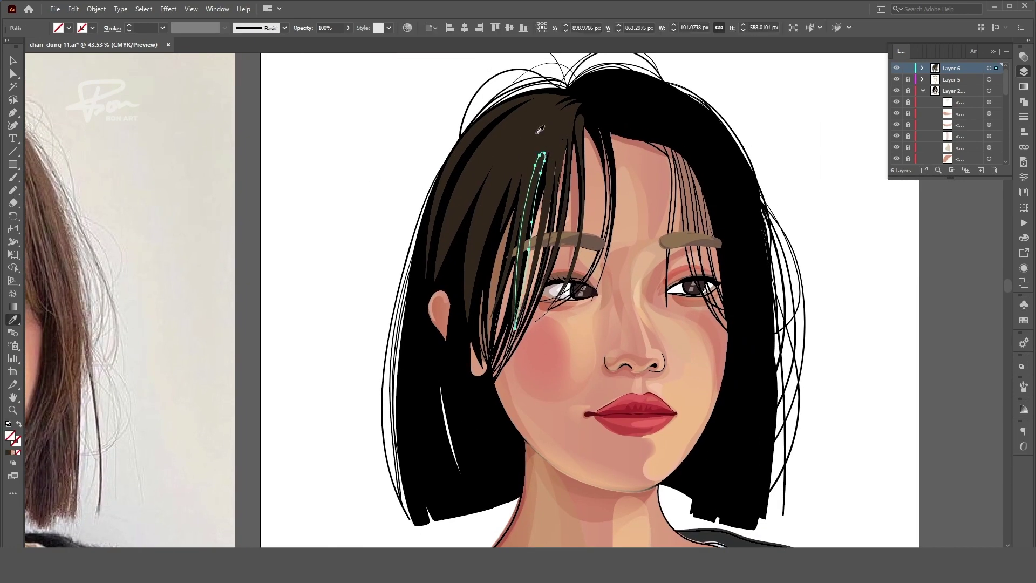
left_click_drag(574, 190, 568, 408)
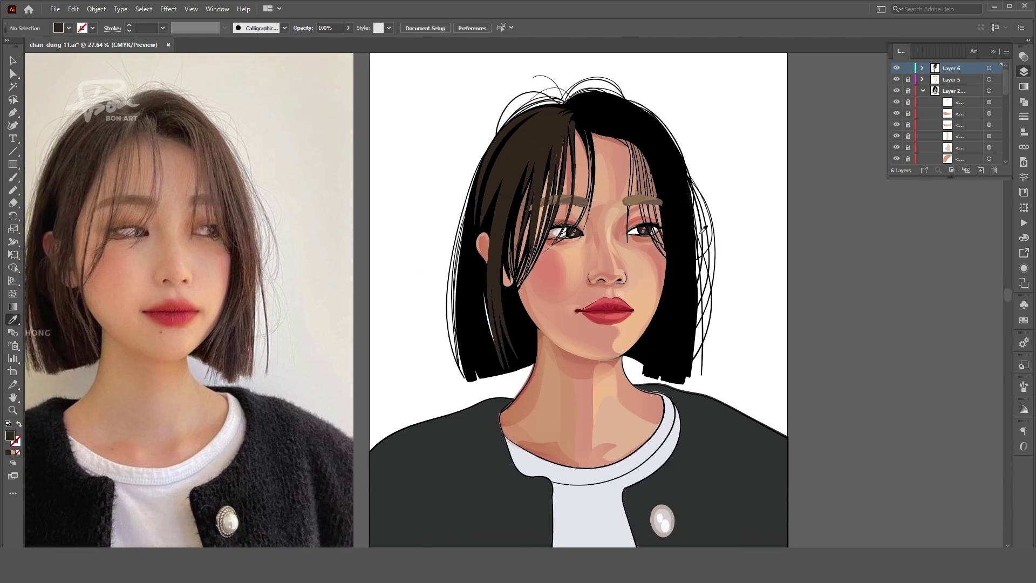
left_click_drag(595, 202, 577, 105)
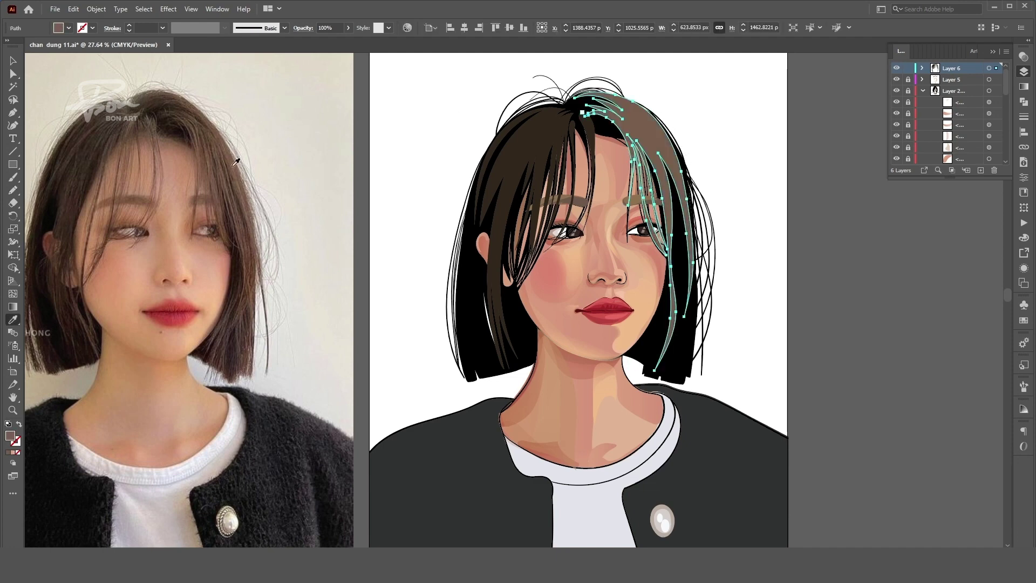
key("ctrl+shift+a")
key("i")
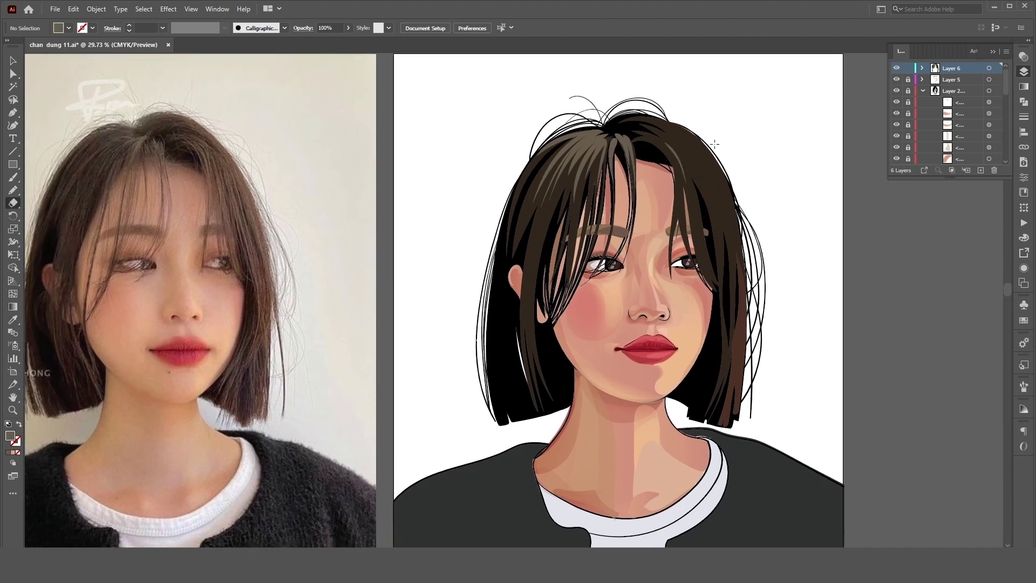
left_click_drag(660, 135, 726, 266)
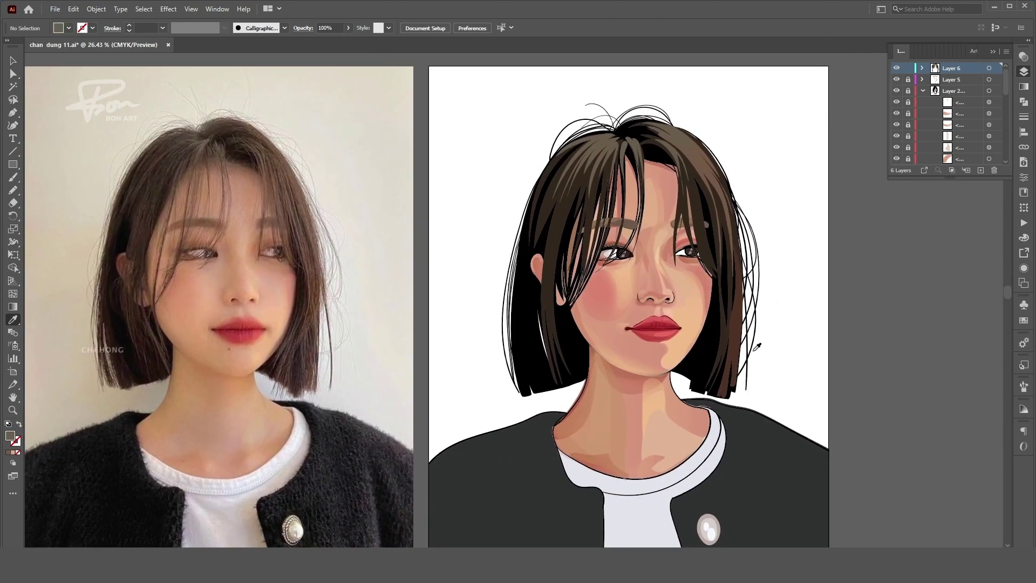
key("i")
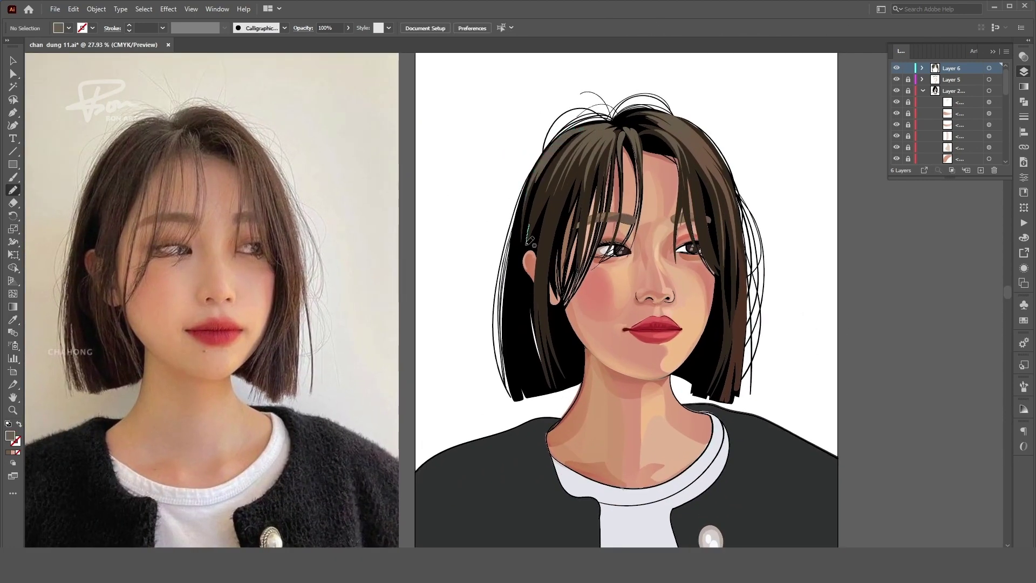
left_click_drag(558, 154, 579, 215)
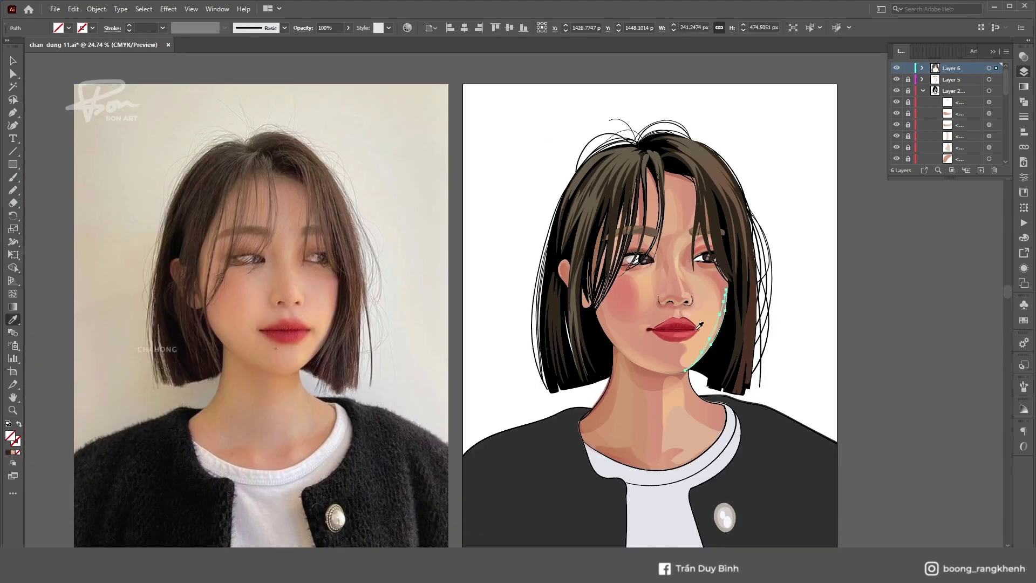
Draw two shadow shapes on the neck and set their colour and transparency
left_click(1024, 57)
key("ctrl+shift+a")
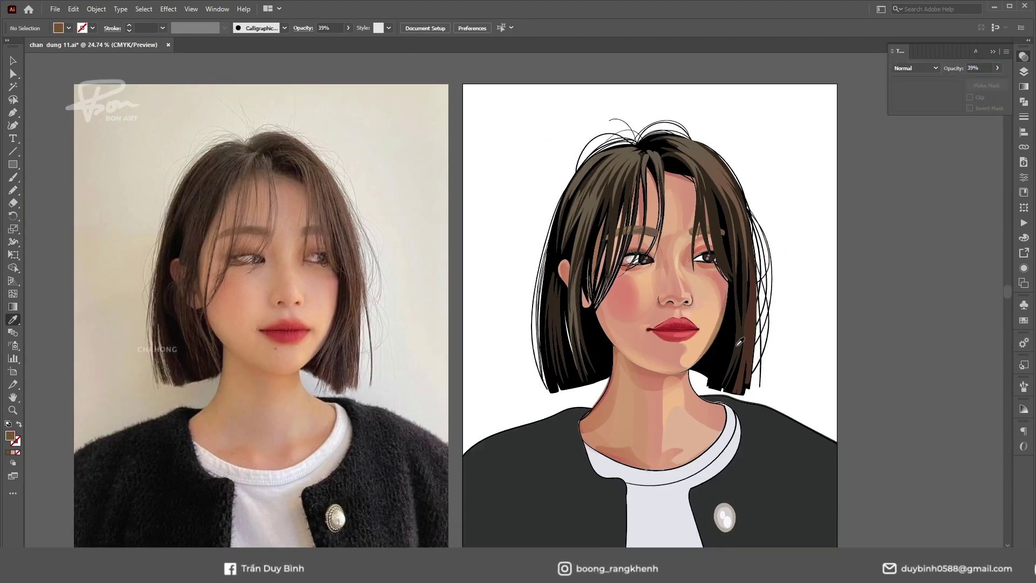
key("n")
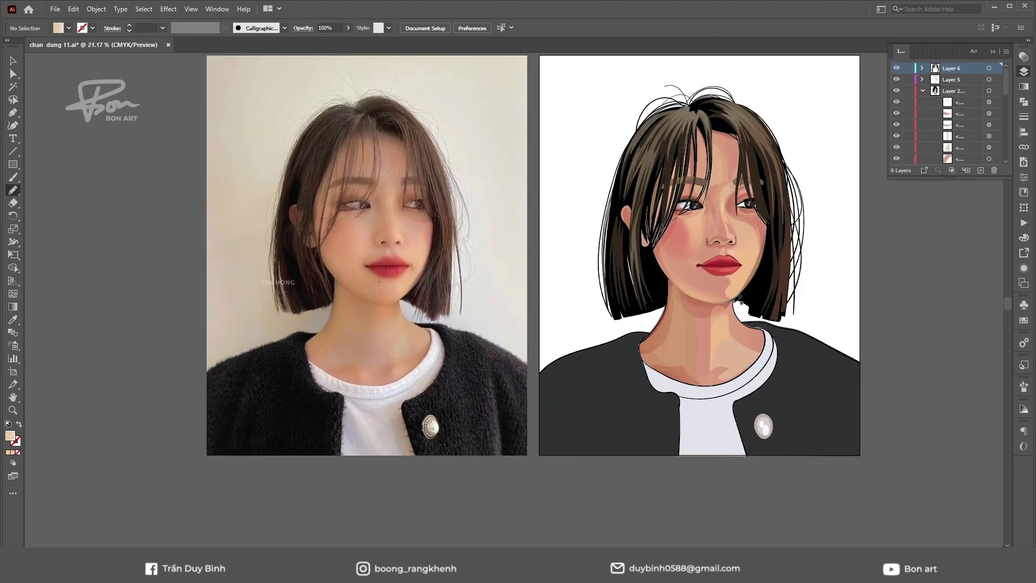
left_click_drag(746, 322, 746, 325)
key("i")
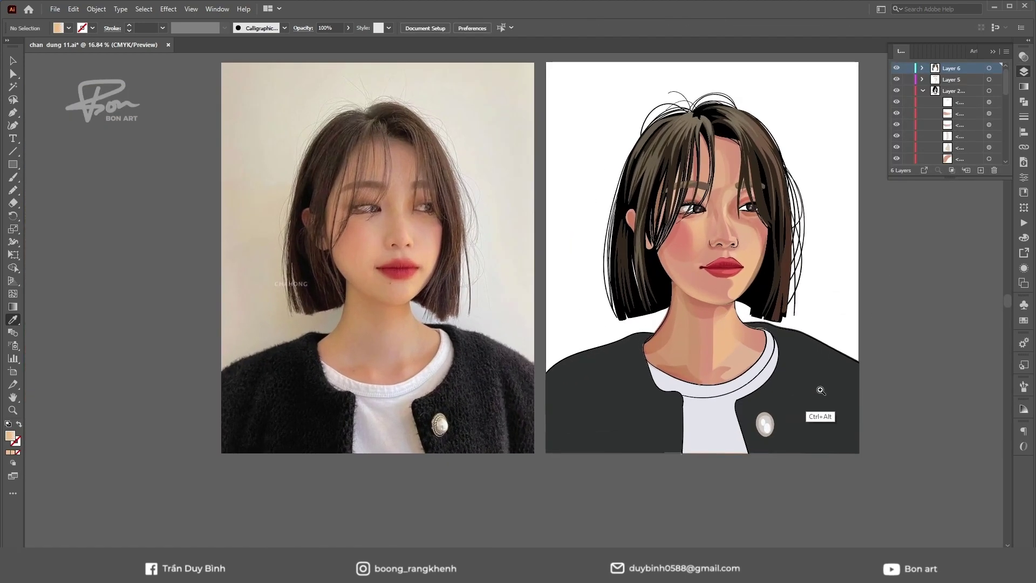
left_click_drag(683, 348, 680, 351)
key("i")
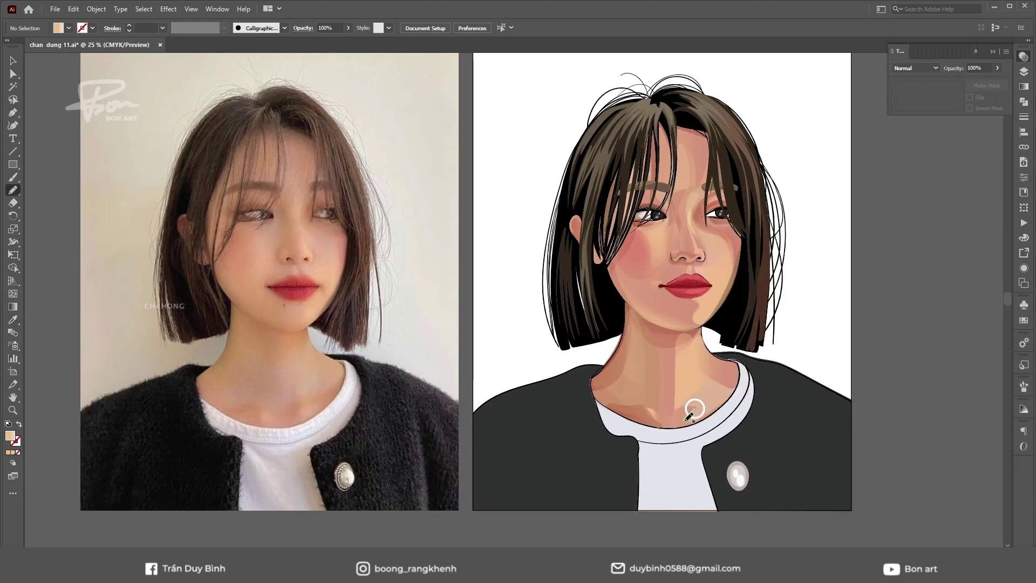
Adjust the neck gradient shape and add shadows along the neck and collar edge
key("a")
left_click(655, 418)
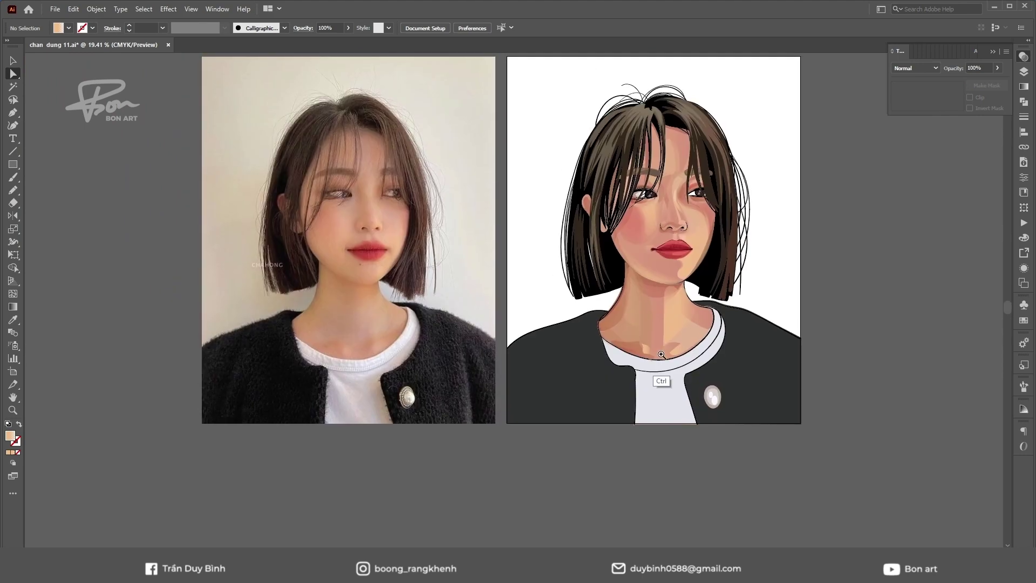
key("i")
left_click(824, 351, "ctrl")
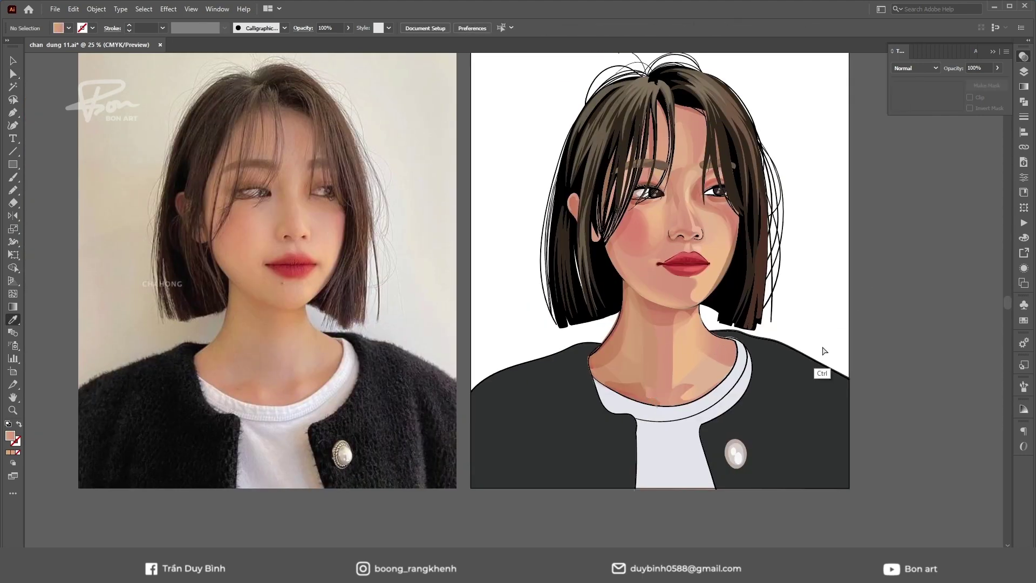
left_click_drag(600, 373, 593, 361)
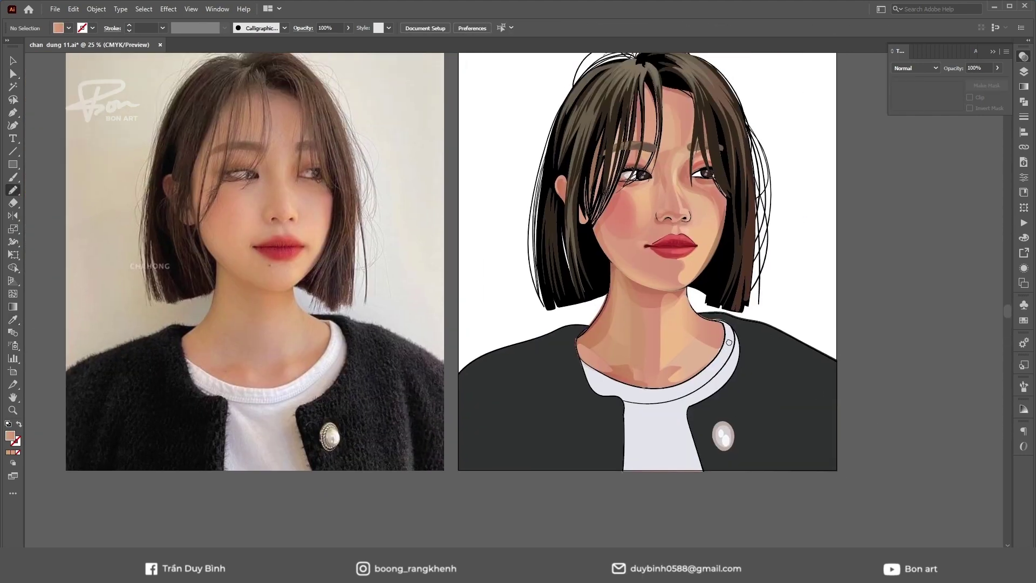
mouse_move(688, 326)
left_mouse_down()
mouse_move(734, 347)
mouse_move(691, 327)
left_mouse_up()
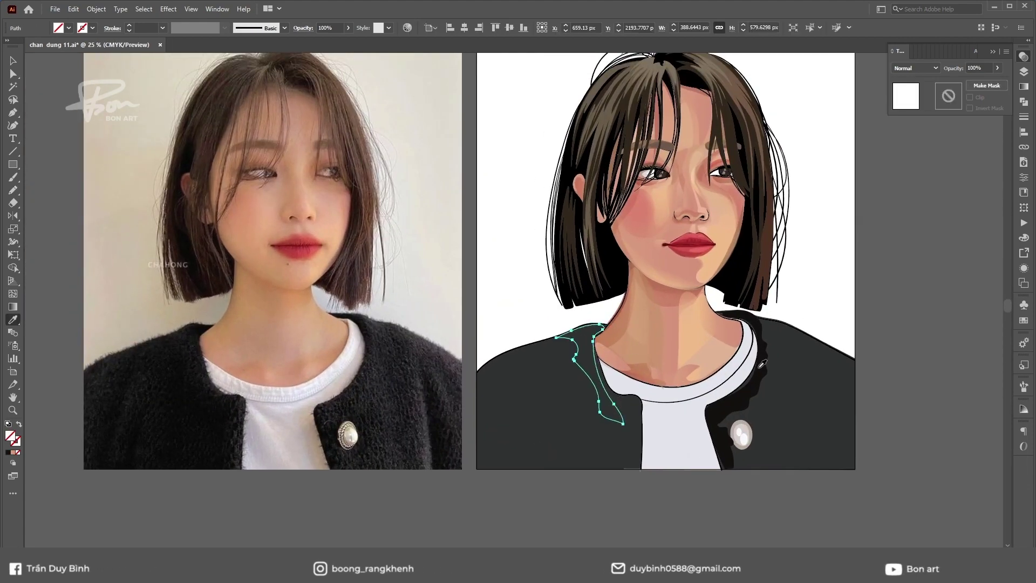
Outline shadows on the jacket's left shoulder and lower jacket, filled dark
left_click_drag(622, 407, 623, 424)
mouse_move(579, 322)
left_mouse_down()
mouse_move(640, 452)
mouse_move(594, 378)
left_mouse_up()
key("i")
left_click(615, 478)
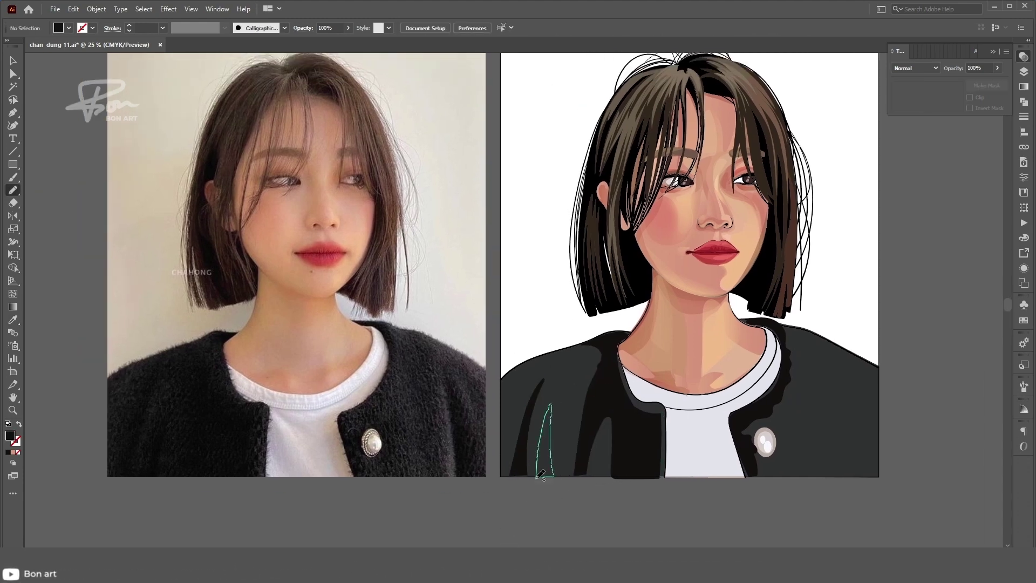
key("i")
Add dark shadows for the lower-left jacket fold, around the brooch and along the right lapel
left_click_drag(858, 456, 761, 453)
left_click_drag(669, 420, 669, 417)
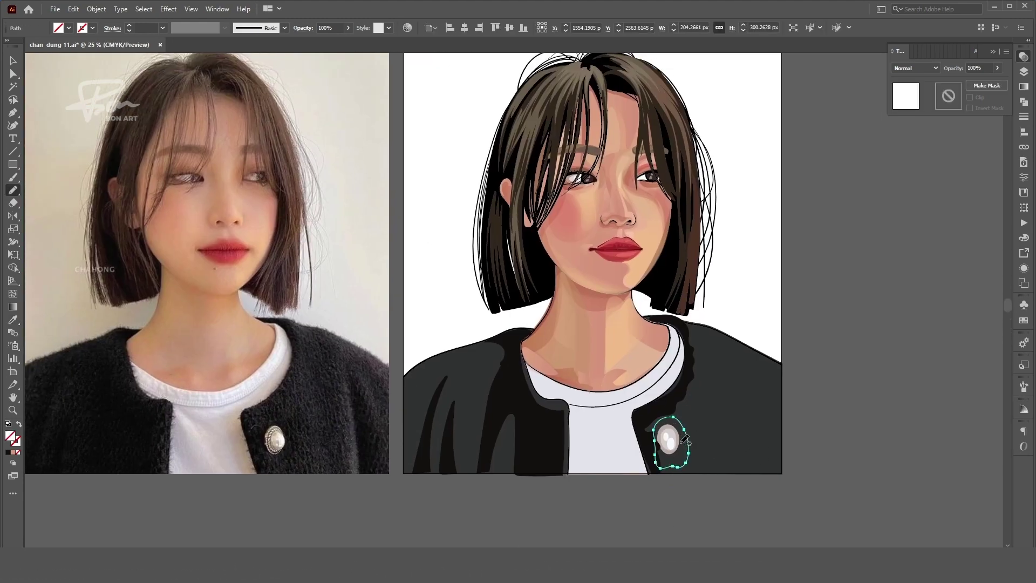
left_click_drag(737, 377, 737, 377)
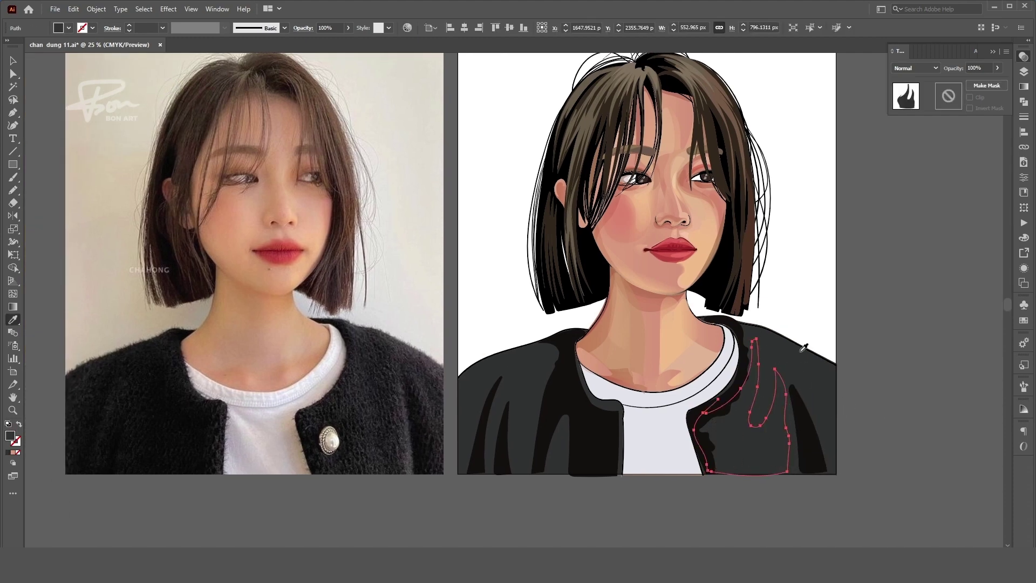
key("i")
left_click(766, 402)
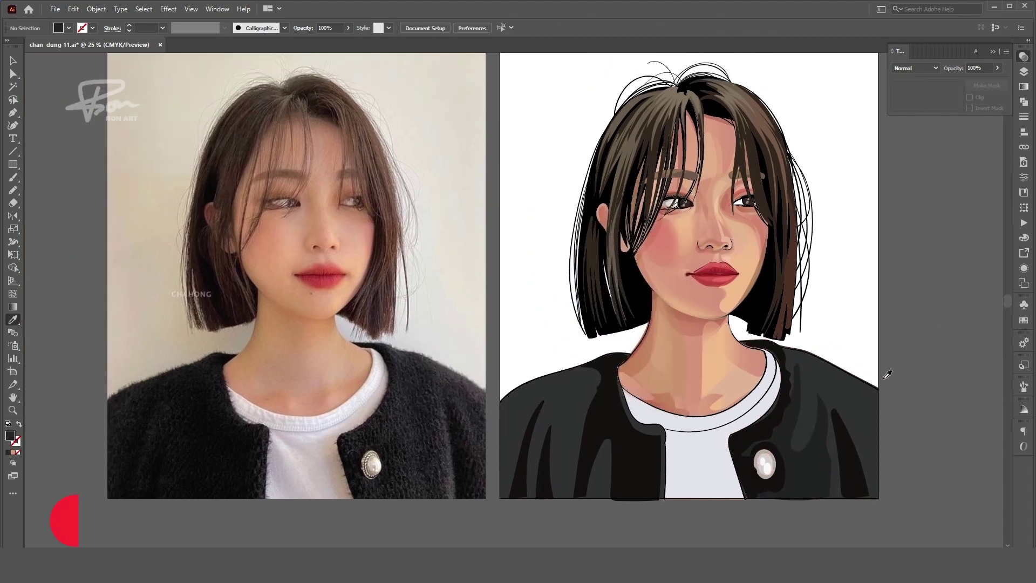
Draw a dark-filled shading shape across the left shoulder
key("n")
left_click_drag(501, 405, 526, 403)
left_click_drag(558, 495, 501, 410)
key("i")
left_click(812, 433)
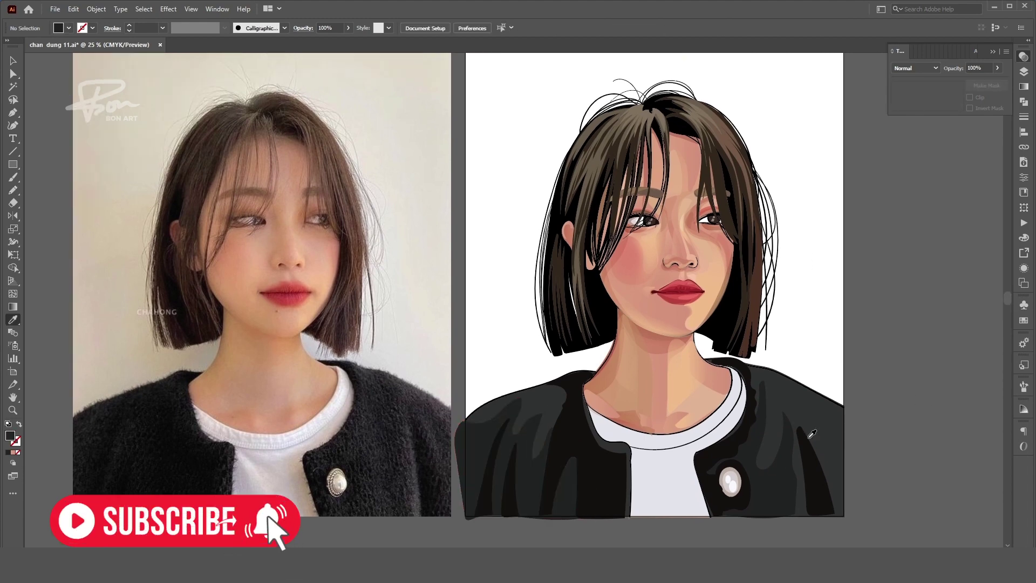
Outline a dark shading shape on the right shoulder and check its anchor points
left_click_drag(823, 386, 756, 372)
key("v")
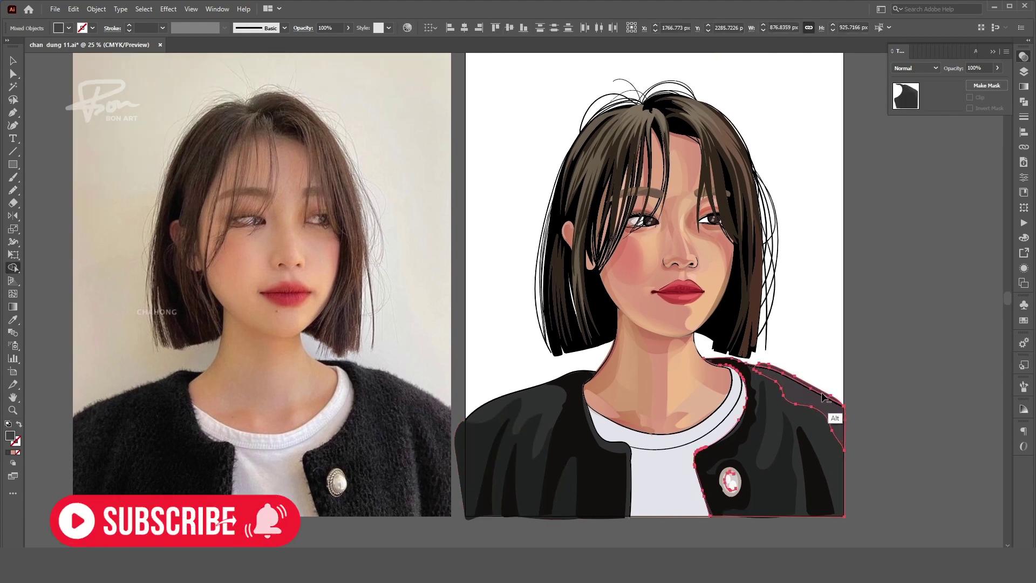
scroll(828, 400, "up", 2)
left_click(819, 442, "shift")
key("a")
right_click(734, 362)
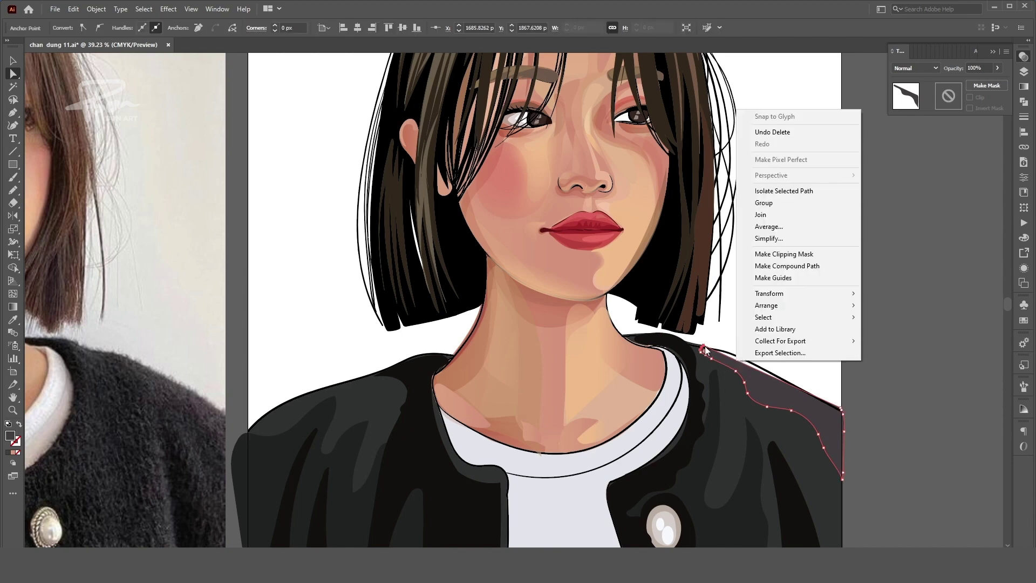
left_click(701, 354)
scroll(728, 355, "down", 3)
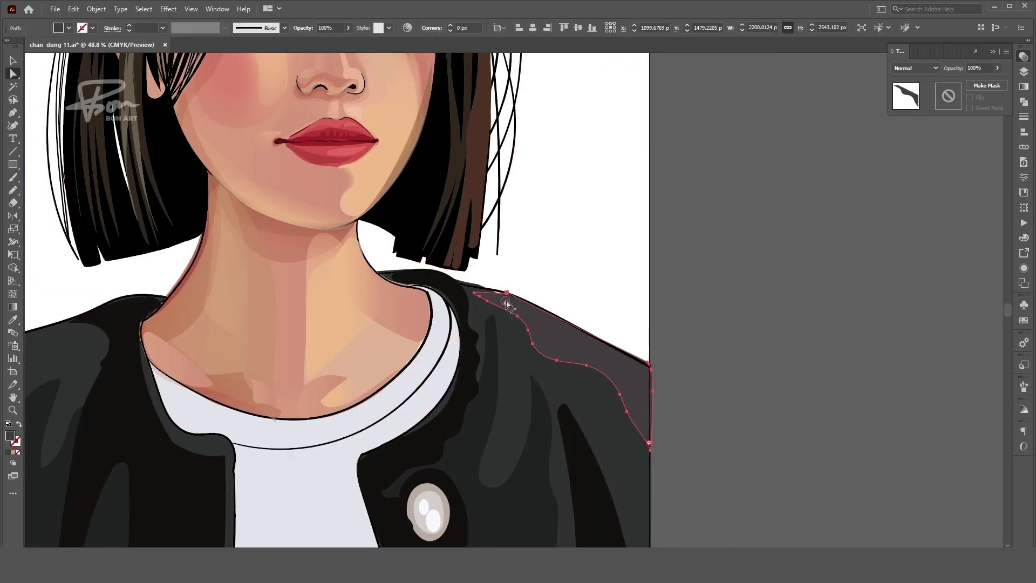
key("p")
Draw grey shading along the shirt collar and a shadow shape on the white shirt
key("ctrl+shift+a")
scroll(630, 456, "down", 3)
scroll(630, 456, "up", 2)
scroll(594, 431, "up", 2)
key("n")
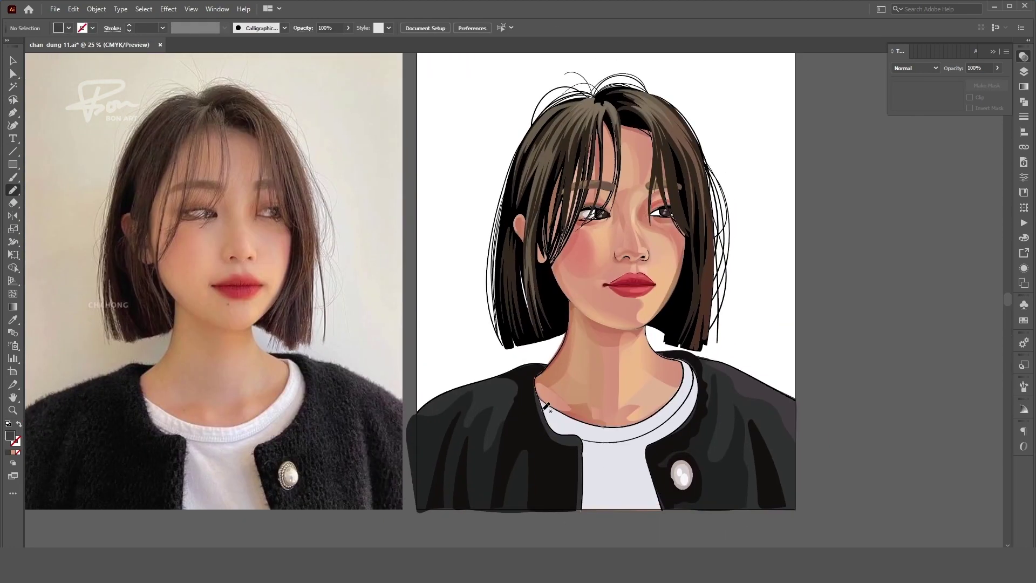
left_click_drag(601, 424, 545, 399)
key("i")
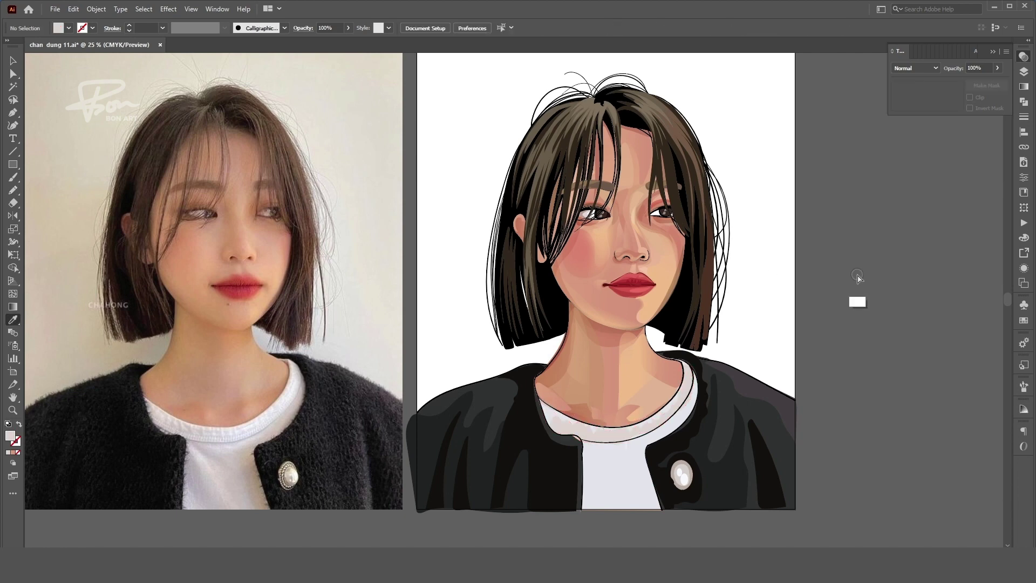
left_click_drag(657, 463, 685, 409)
left_click_drag(627, 448, 611, 450)
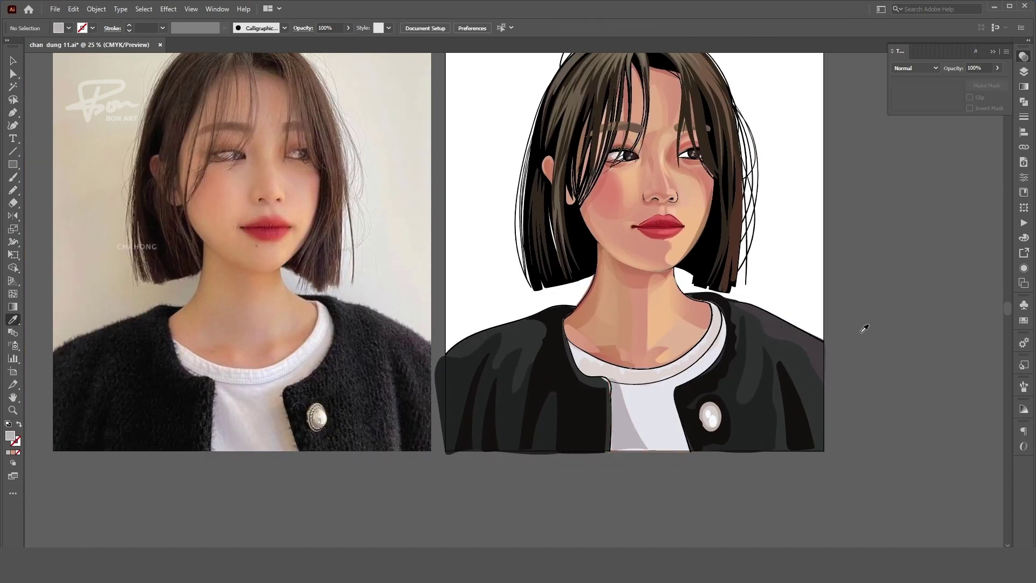
Add a grey shadow along the white shirt's right edge
scroll(864, 327, "up", 3)
key("shift+m")
left_click(610, 539)
key("n")
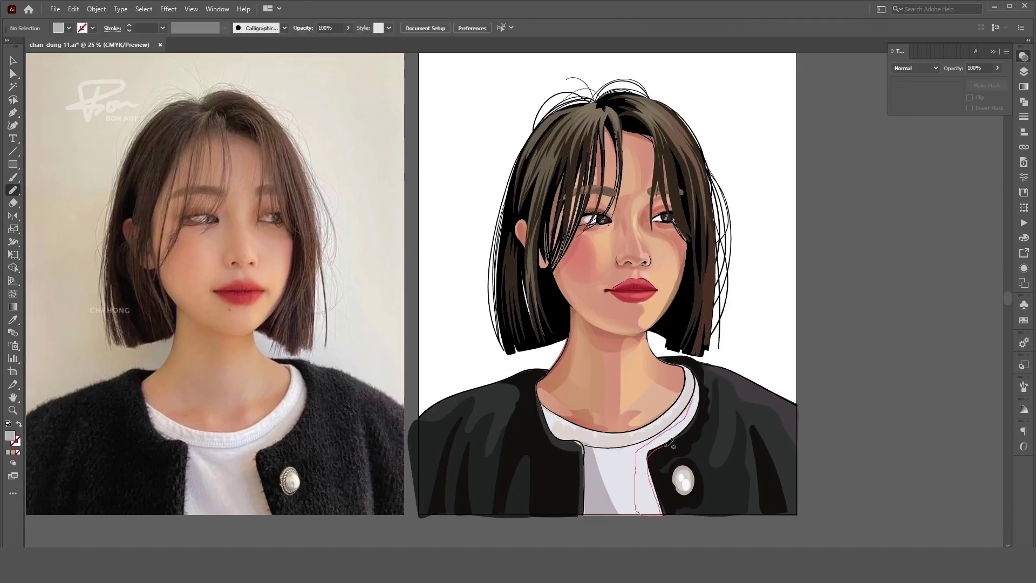
left_click_drag(671, 443, 651, 455)
key("a")
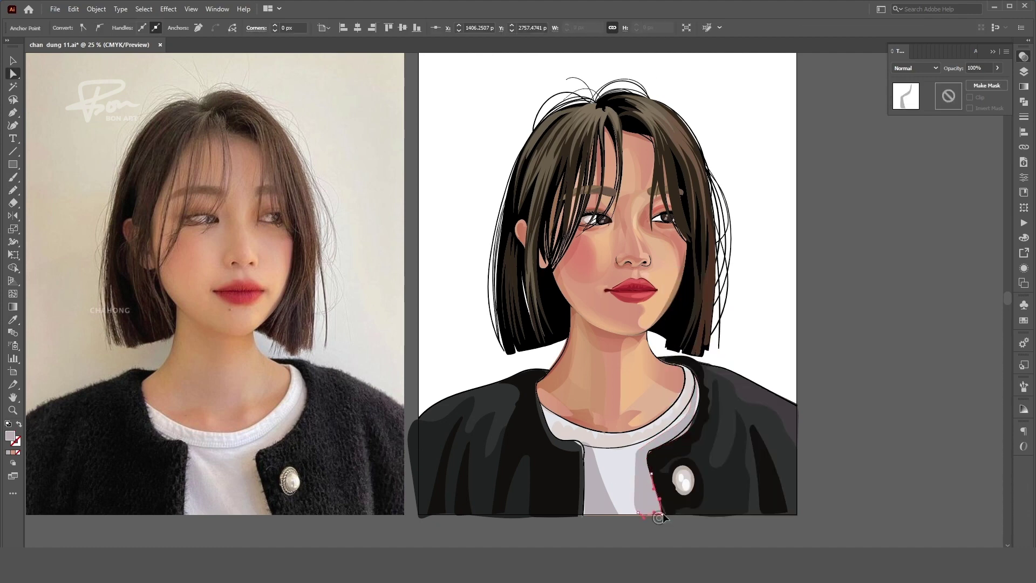
left_click(667, 521)
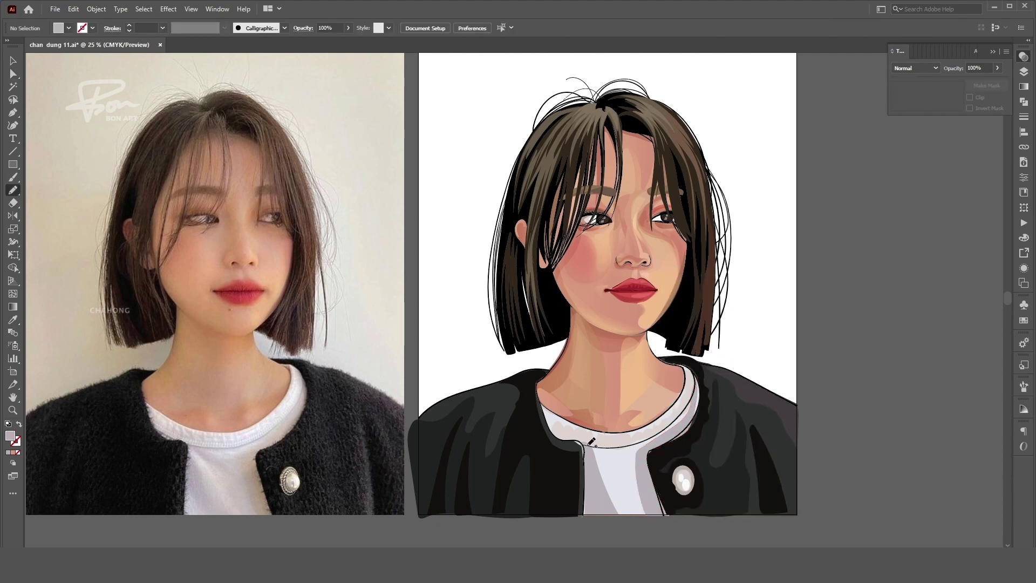
Draw a small inner-corner shape in the right eye and zoom in to check it
scroll(594, 444, "down", 2)
scroll(653, 398, "up", 3)
scroll(695, 257, "up", 2)
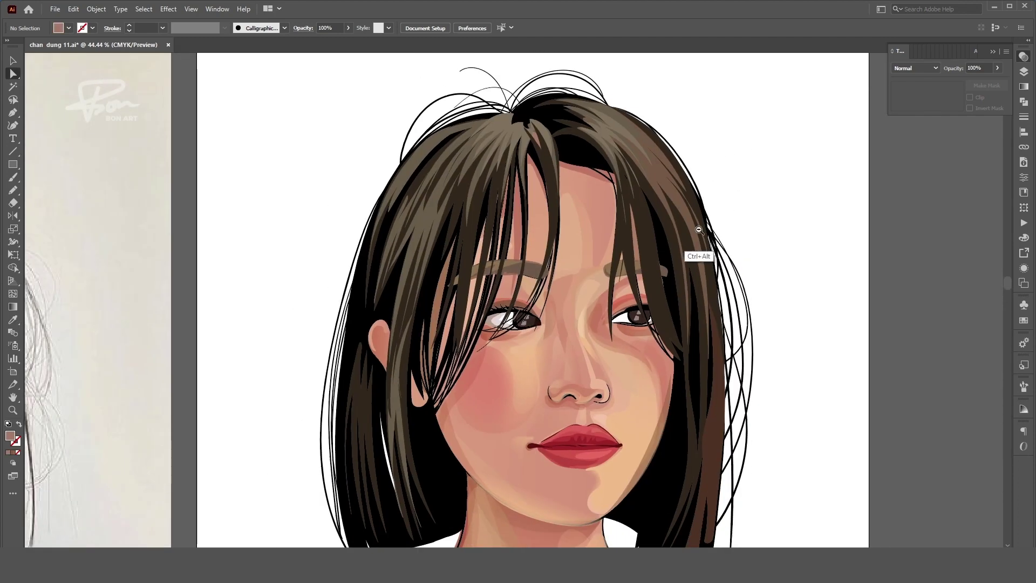
left_click_drag(599, 339, 589, 336)
scroll(596, 339, "up", 3)
key("v")
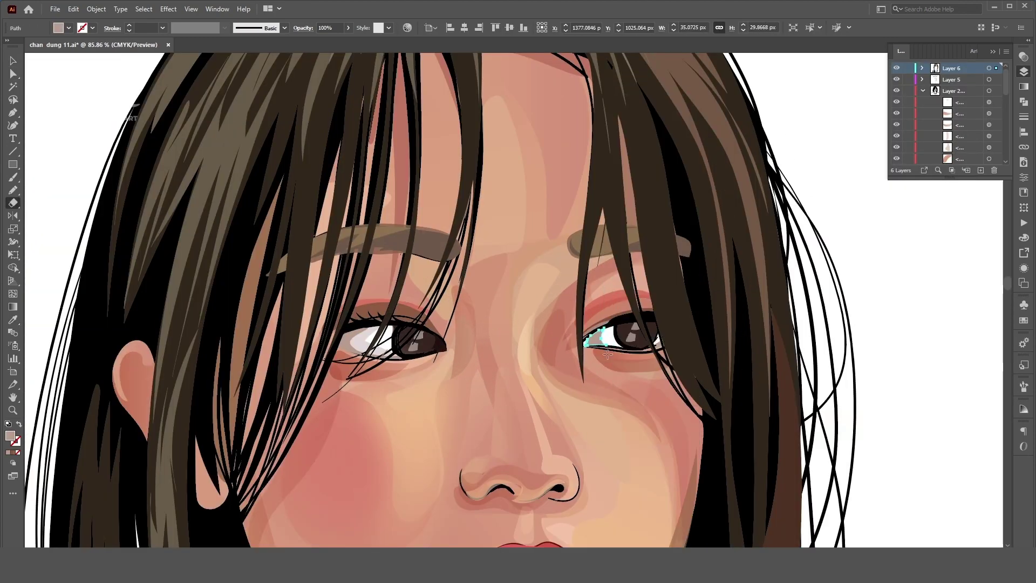
scroll(567, 389, "up", 3)
key("v")
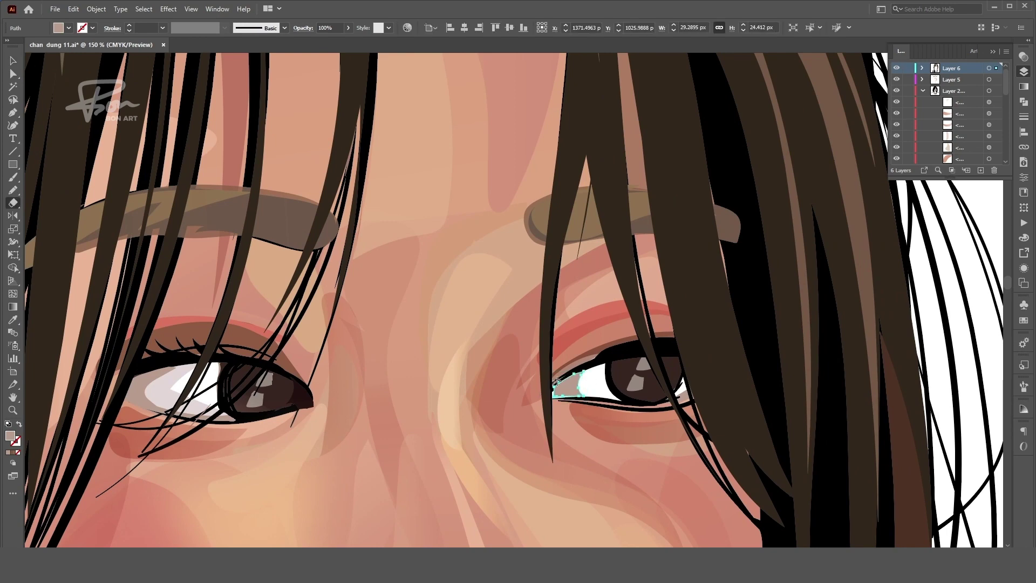
scroll(593, 324, "down", 5)
key("v")
Pencil a small shading stroke under the right eye
scroll(498, 282, "up", 1)
scroll(593, 320, "down", 2)
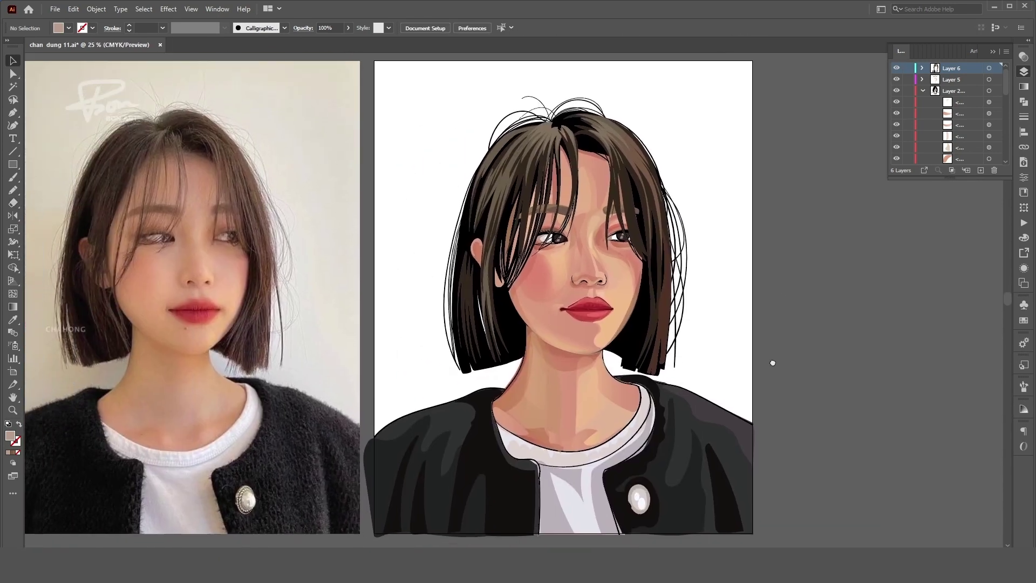
scroll(620, 237, "up", 2)
key("n")
left_click_drag(556, 326, 555, 328)
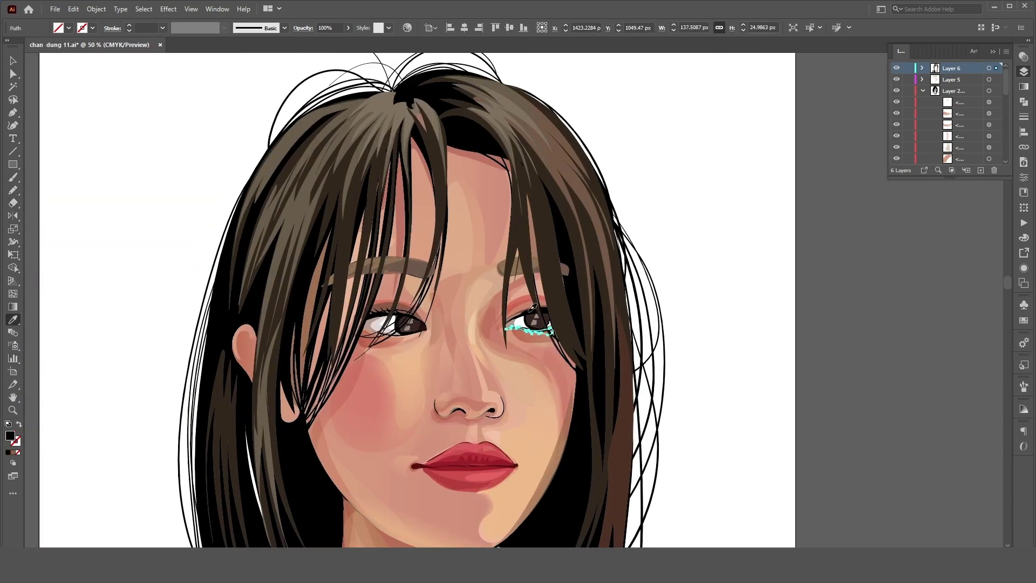
scroll(583, 340, "down", 1)
scroll(605, 351, "down", 2)
Add an extra strand to the right side of the hair and fill it with a sampled colour
key("shift+e")
scroll(626, 360, "left", 2)
key("n")
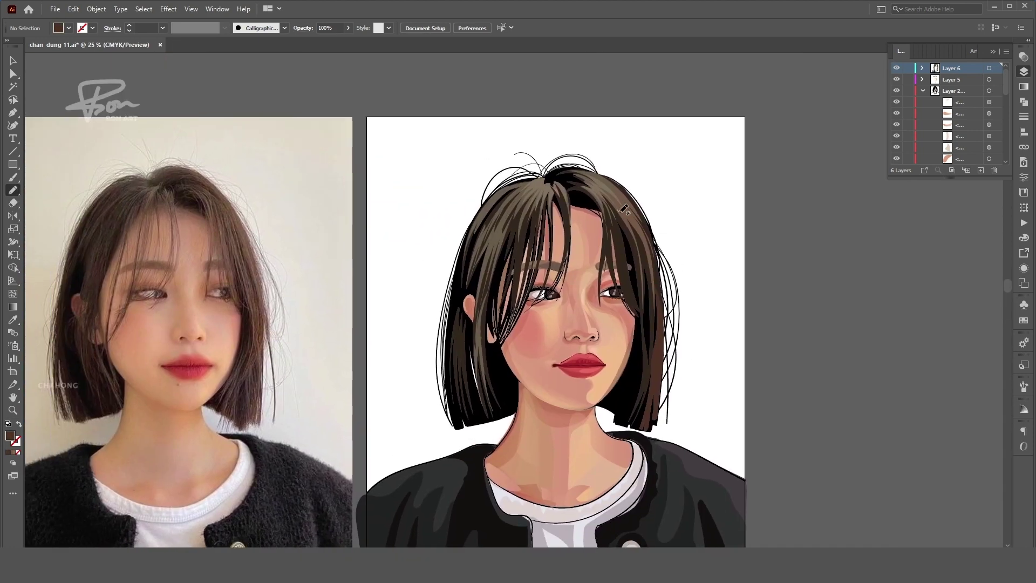
left_click_drag(657, 278, 654, 254)
scroll(787, 363, "up", 1)
scroll(648, 378, "left", 1)
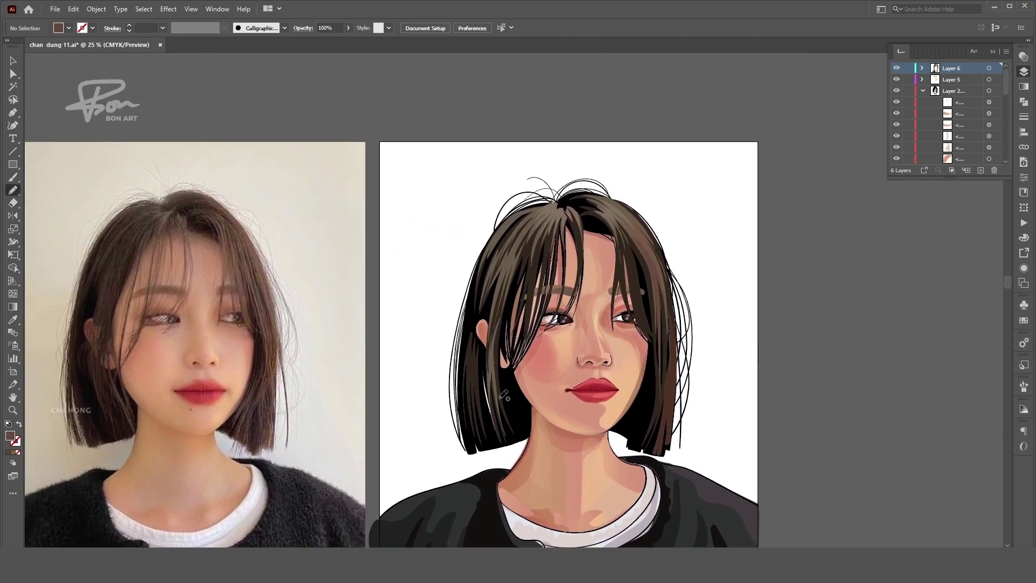
key("i")
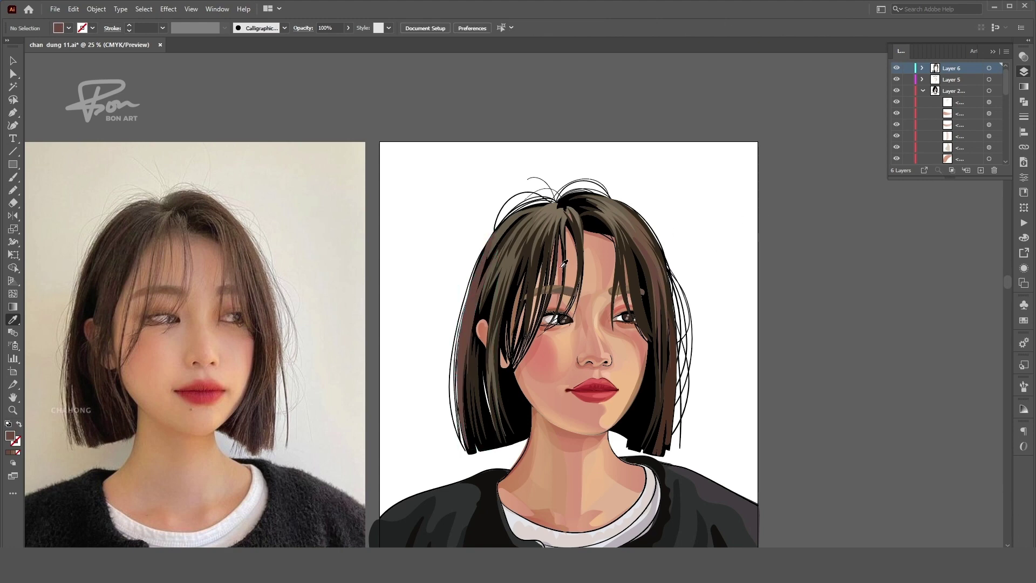
key("ctrl+minus")
scroll(745, 281, "up", 1)
On a new layer, draw a rectangle covering the artboard and fill it beige
key("a")
left_click(981, 170)
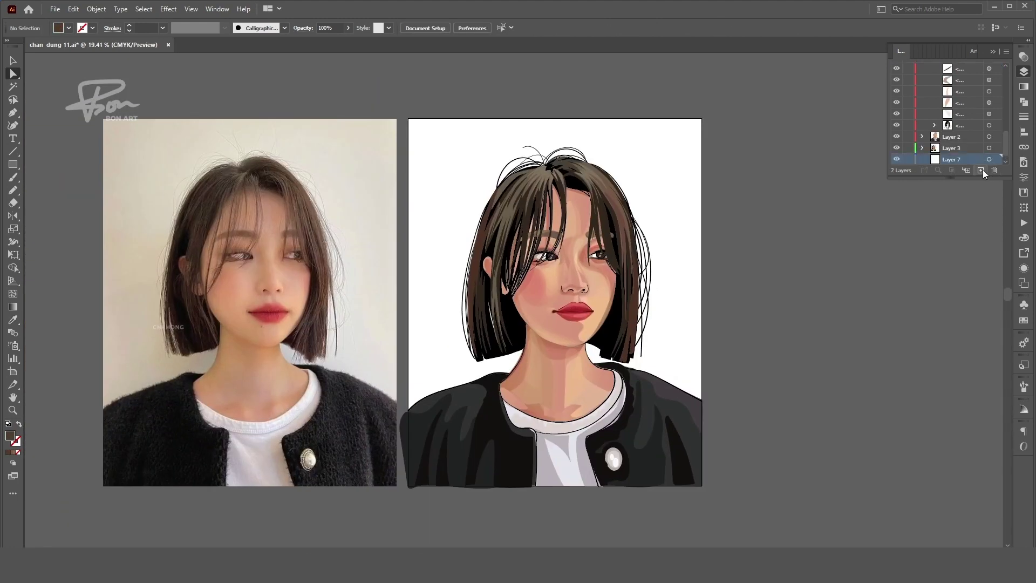
left_click_drag(434, 141, 702, 486)
scroll(598, 348, "up", 5)
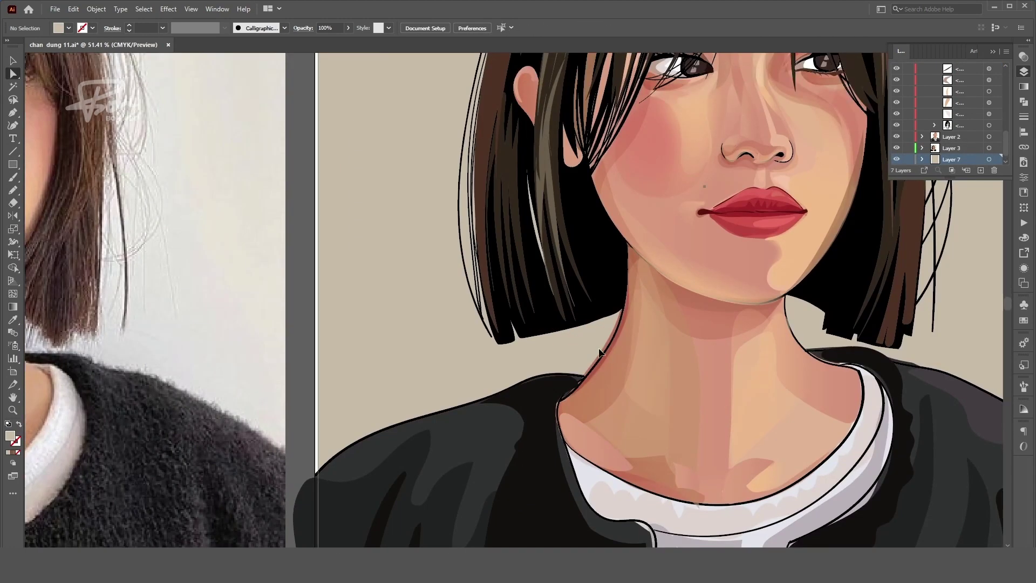
left_click(610, 354)
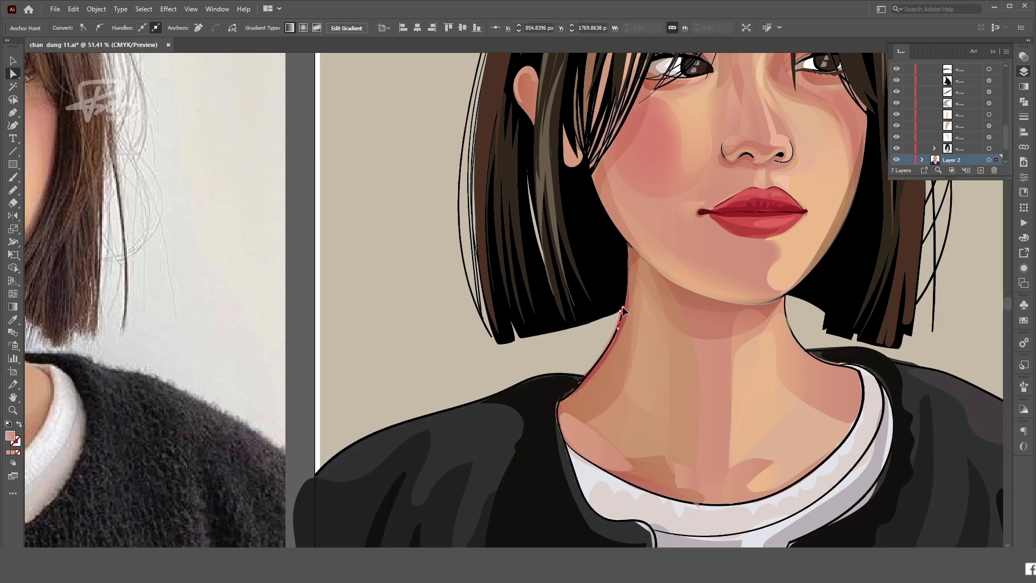
scroll(622, 306, "down", 3)
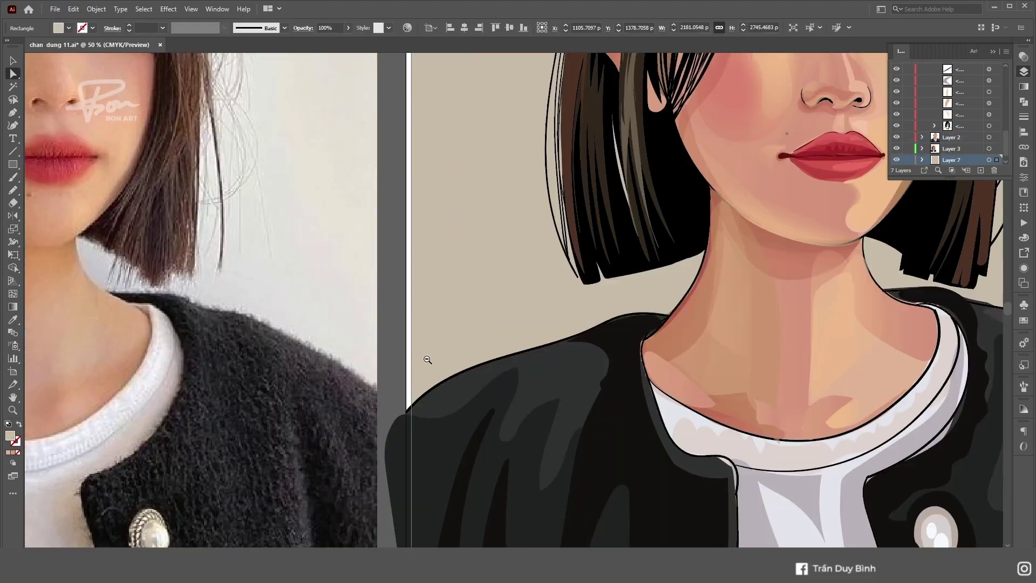
scroll(331, 357, "down", 2)
Select and deselect the reference photo, then select the nose highlight shape
left_click(316, 358)
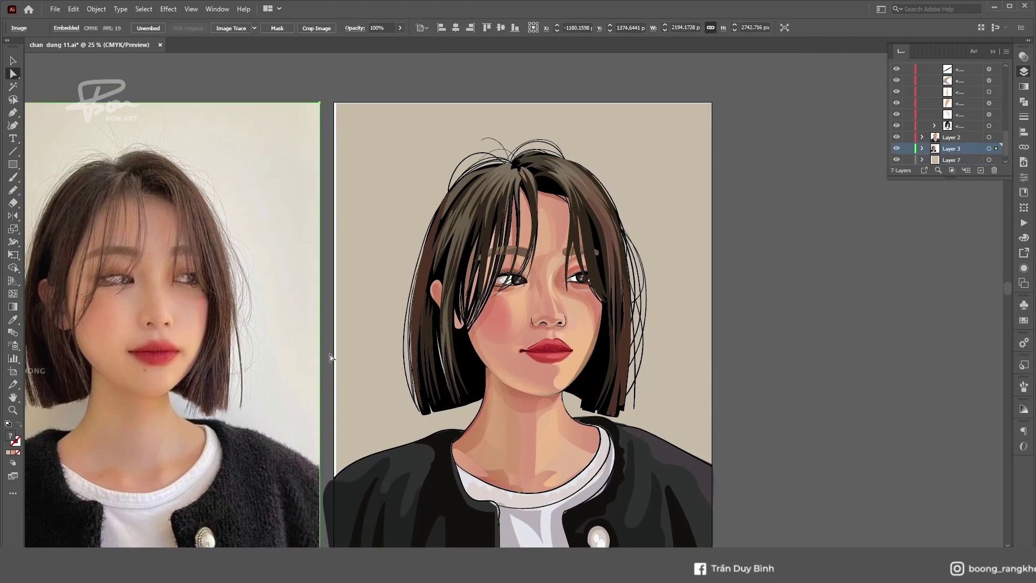
left_click(729, 340)
scroll(729, 340, "down", 2)
scroll(566, 289, "up", 4)
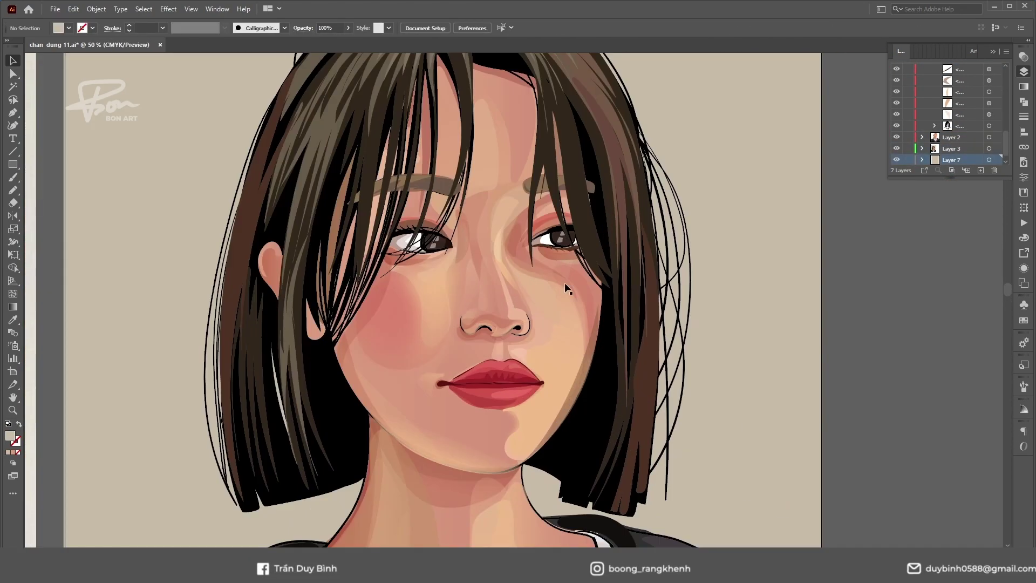
left_click(502, 272)
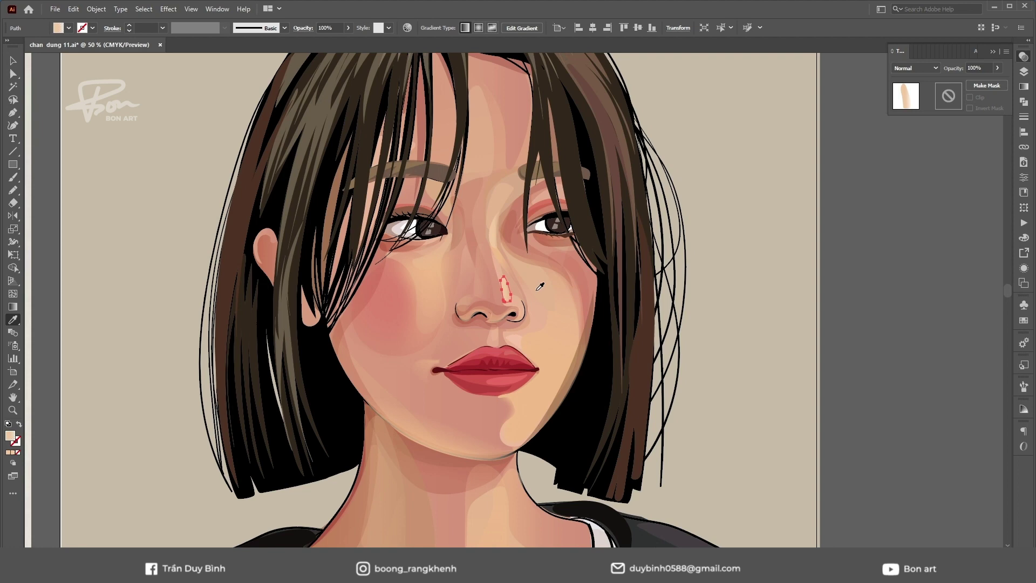
Fill the nose highlight with a paler skin tone and sample colours for the cheek touch-ups
left_click(540, 286)
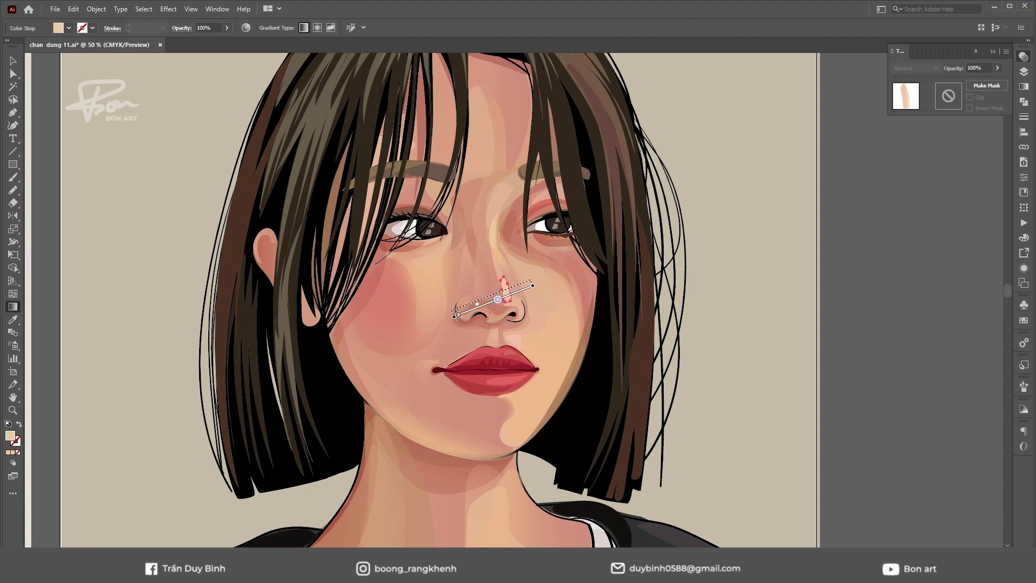
key("ctrl+shift+a")
key("a")
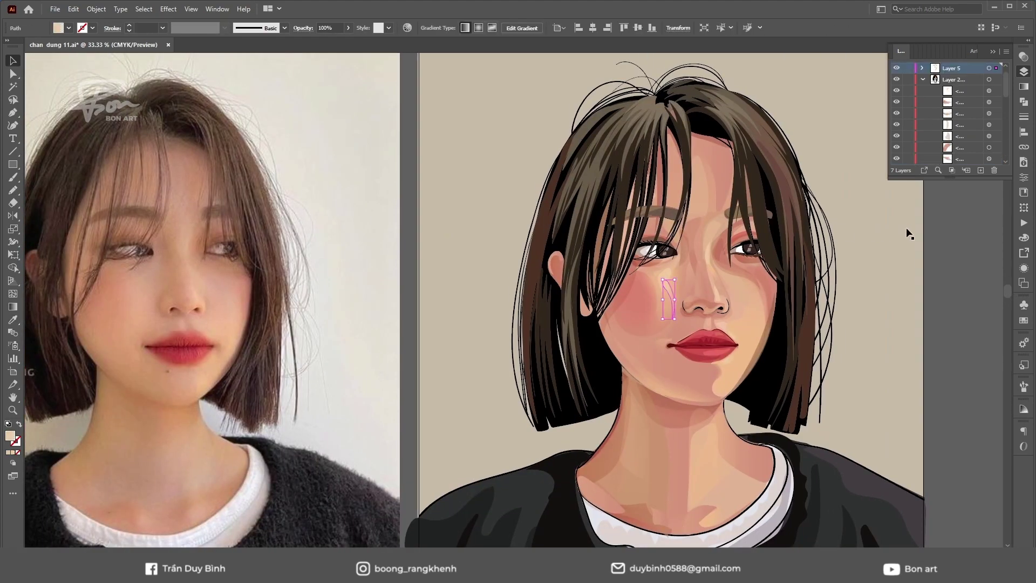
scroll(735, 254, "right", 3)
key("i")
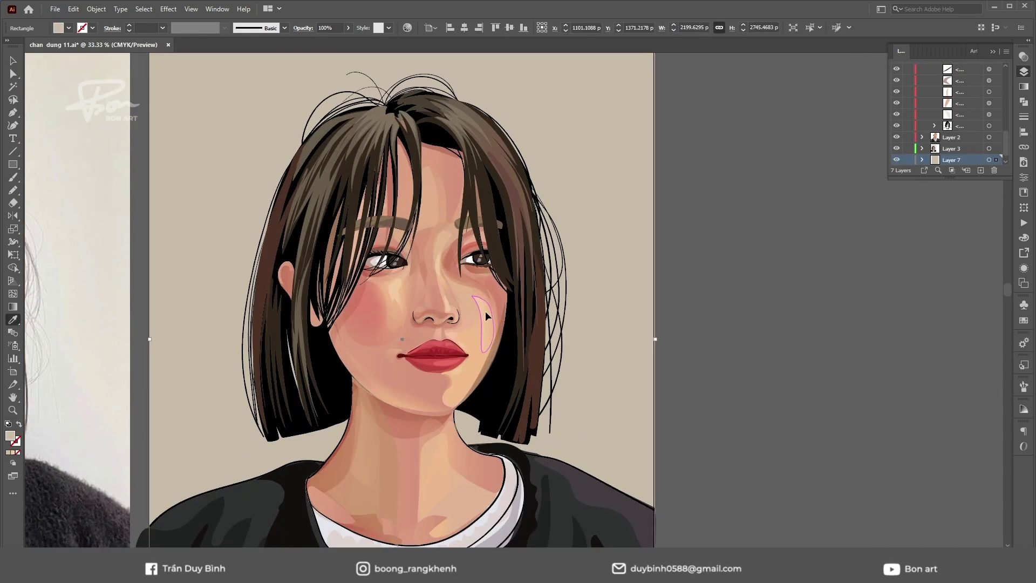
scroll(708, 249, "down", 2)
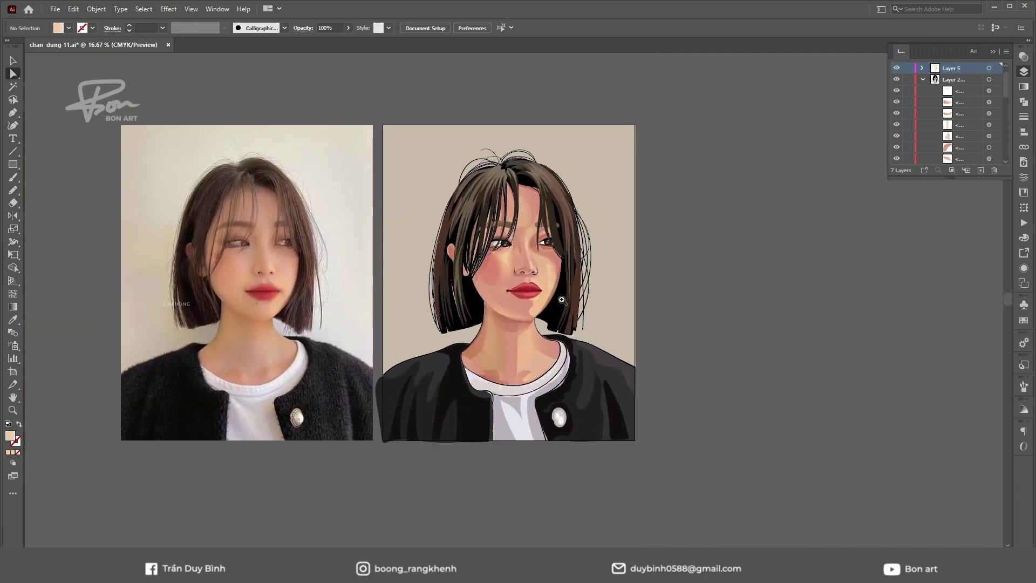
scroll(594, 264, "up", 2)
left_click_drag(594, 264, 706, 269)
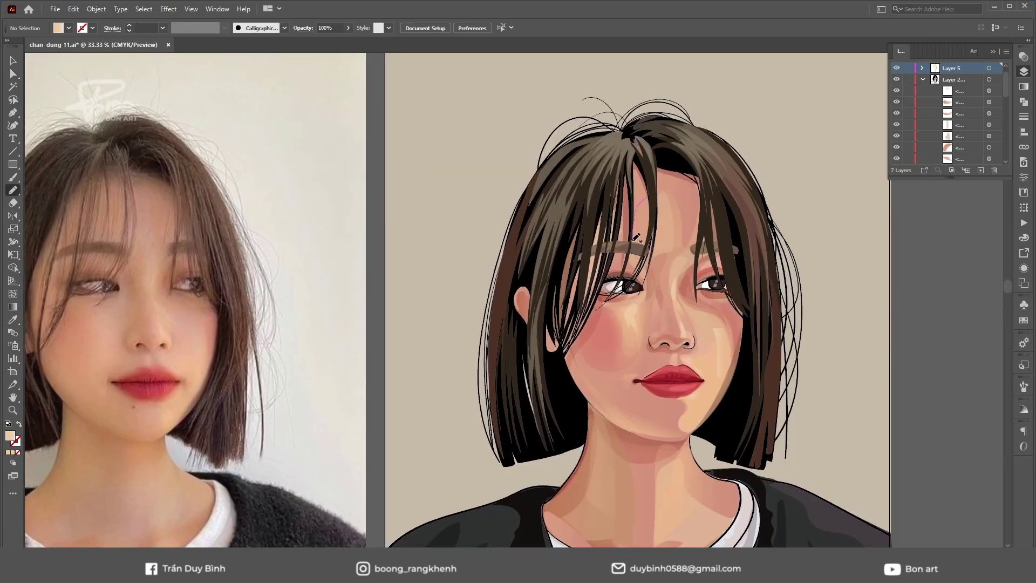